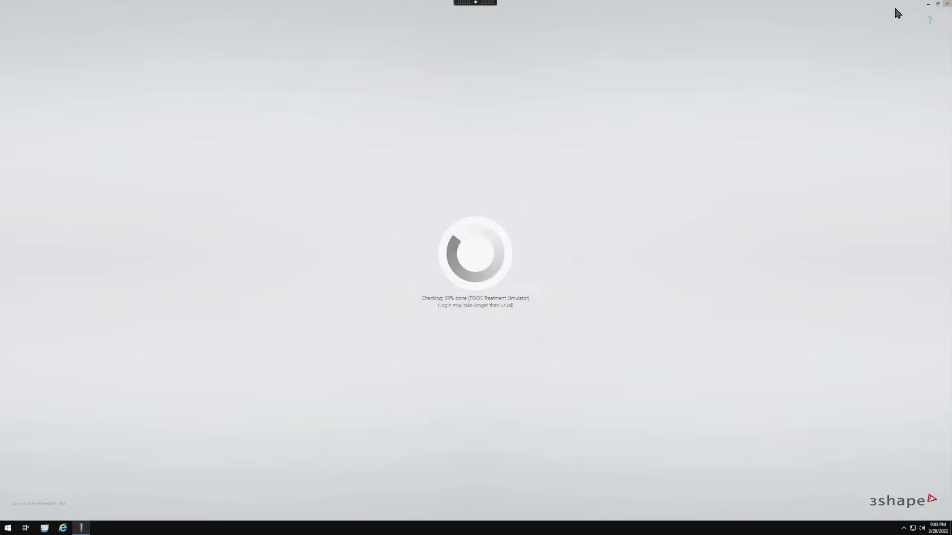
# Close the 3Shape session that is still loading.
pyautogui.moveTo(951, 2)
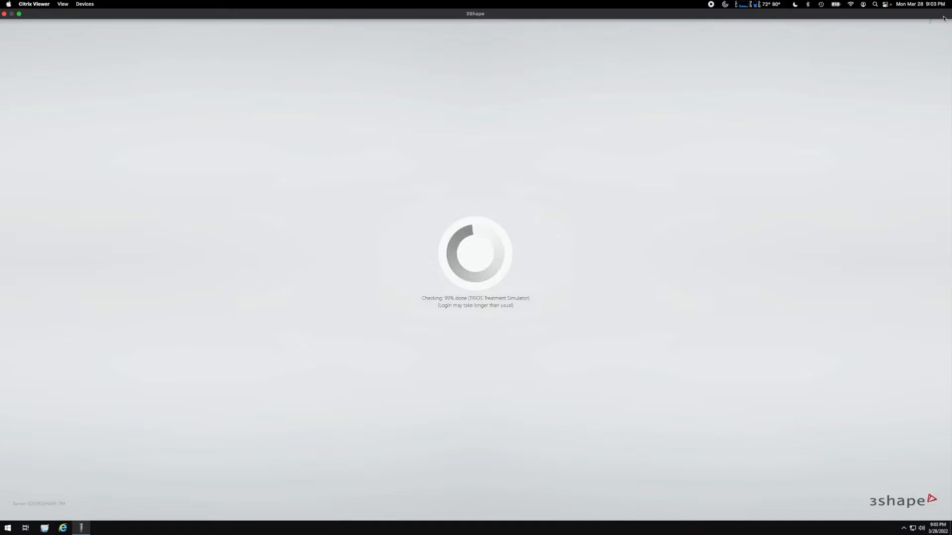
pyautogui.click(946, 6)
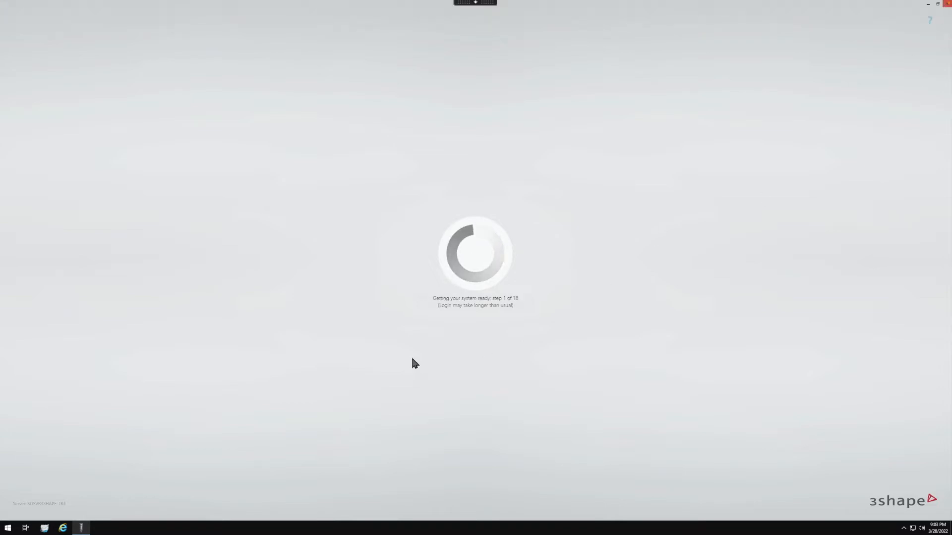
pyautogui.click(498, 280)
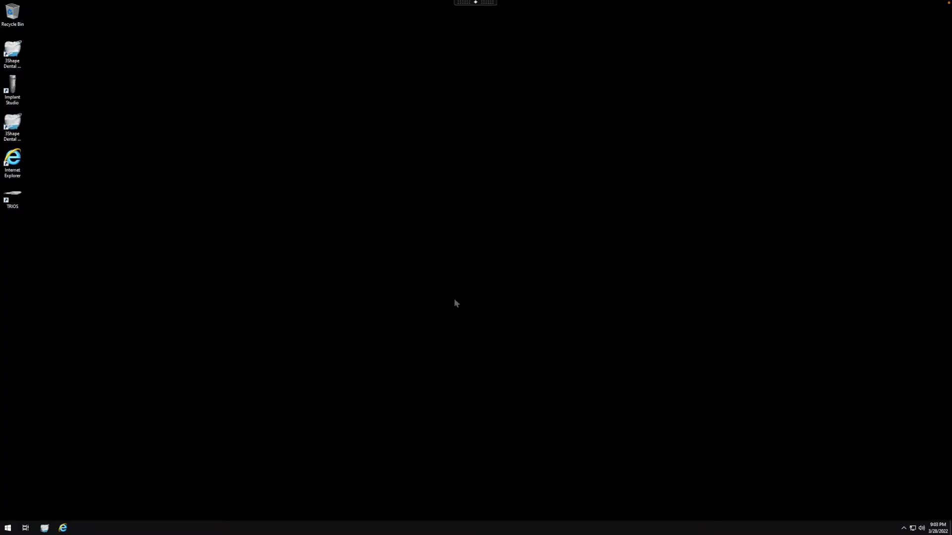
# Launch TRIOS from the desktop, start a server session and log in as the Student user.
pyautogui.doubleClick(12, 198)
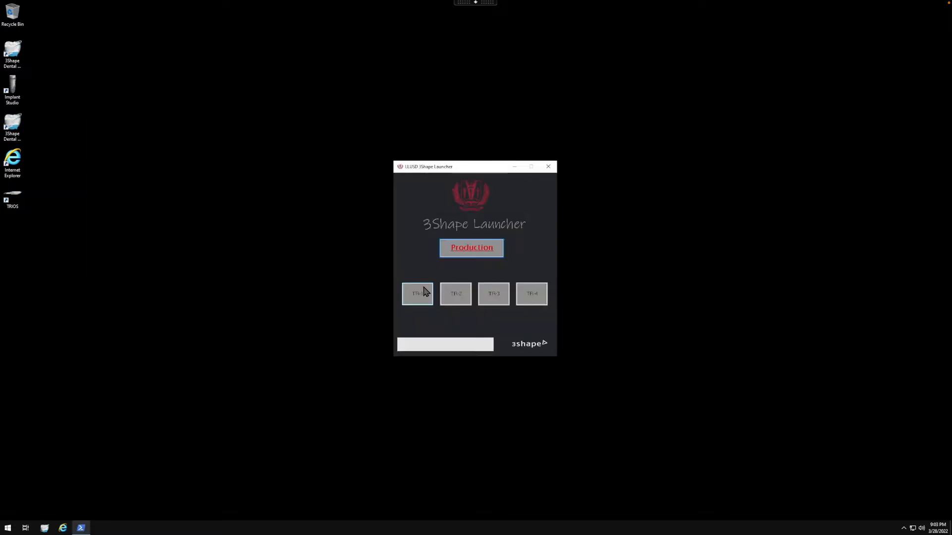
pyautogui.click(489, 296)
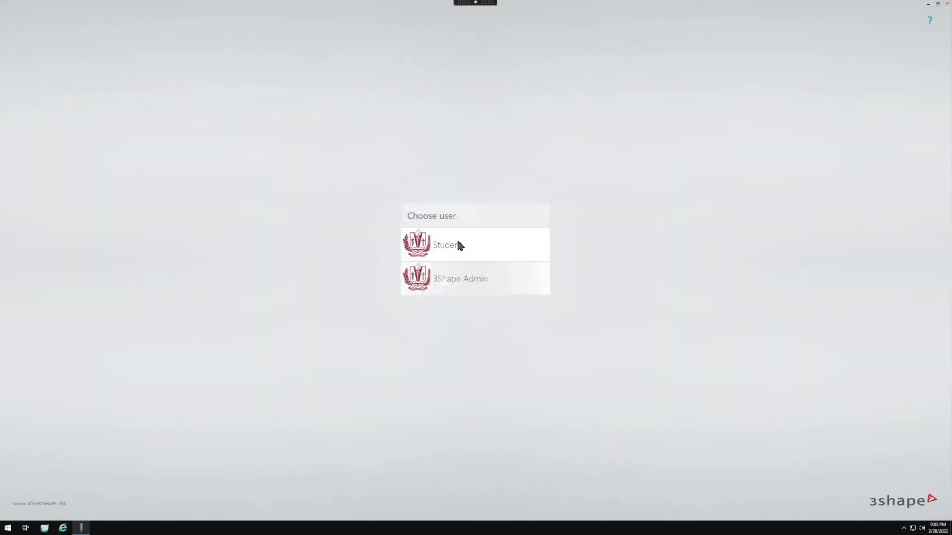
pyautogui.click(464, 243)
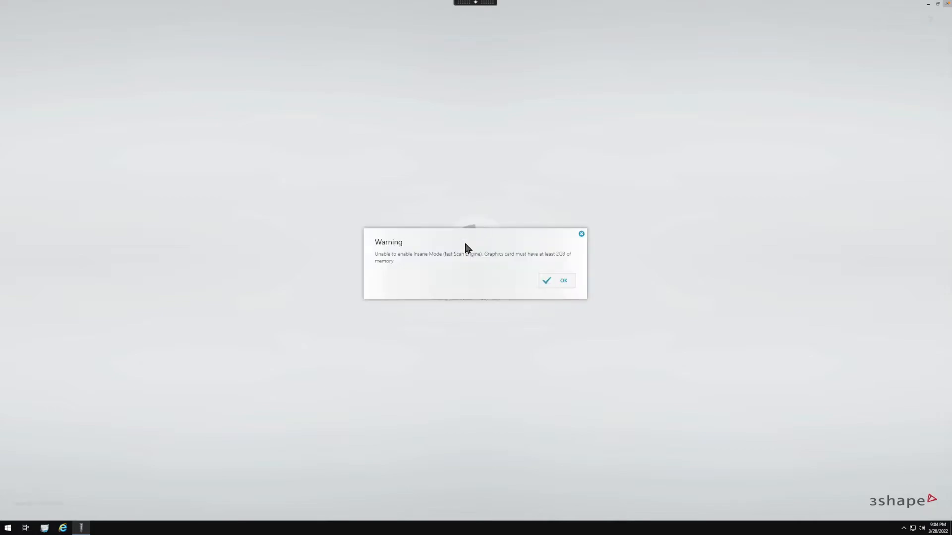
# Dismiss the graphics card warnings and postpone the setup wizard until another time at its User details page.
pyautogui.click(562, 280)
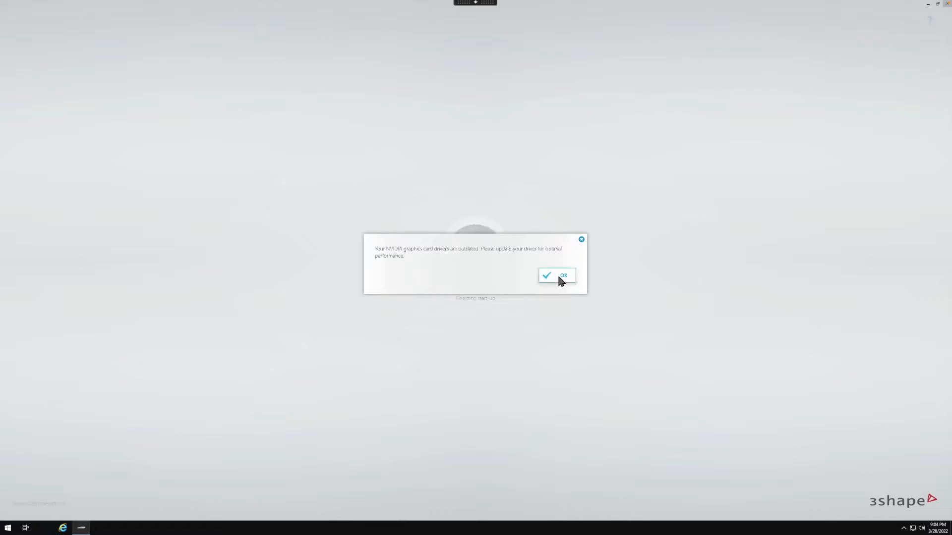
pyautogui.click(558, 276)
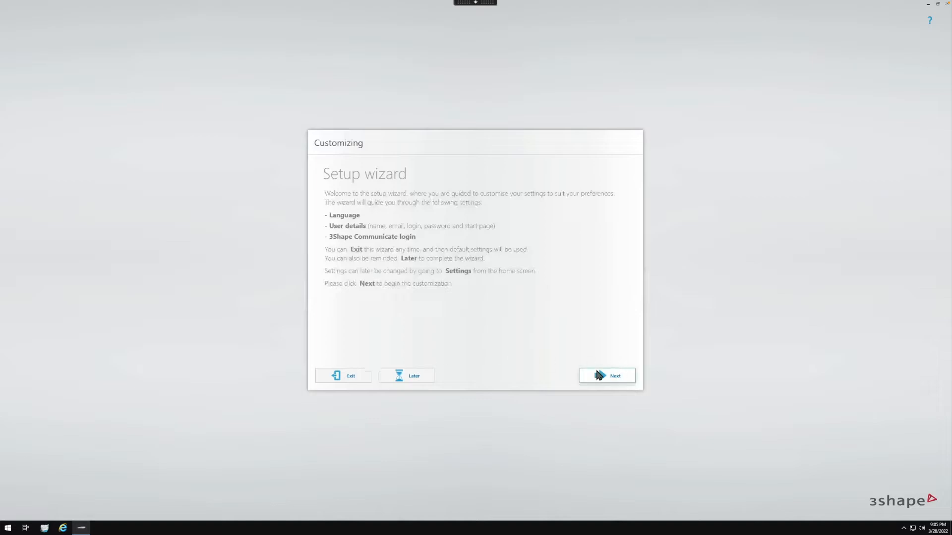
pyautogui.click(615, 375)
pyautogui.click(622, 375)
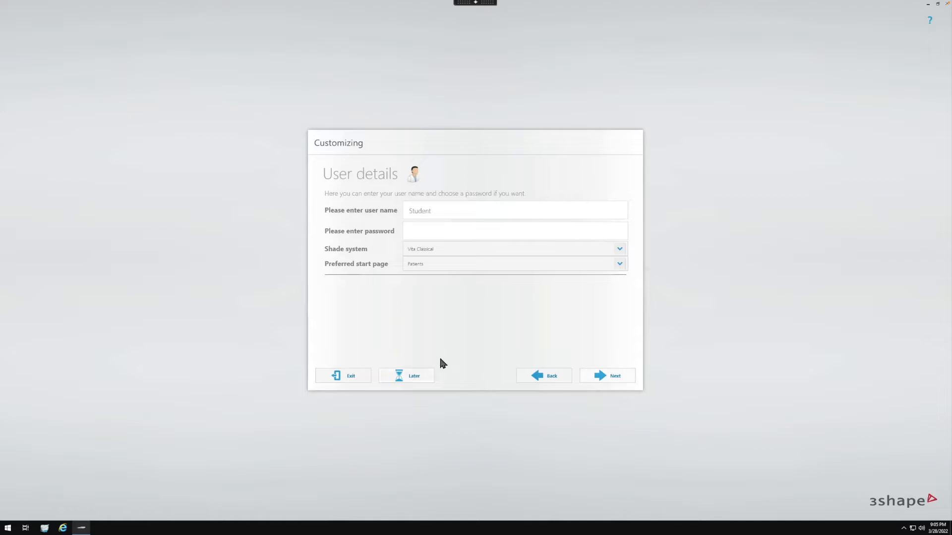
pyautogui.click(405, 372)
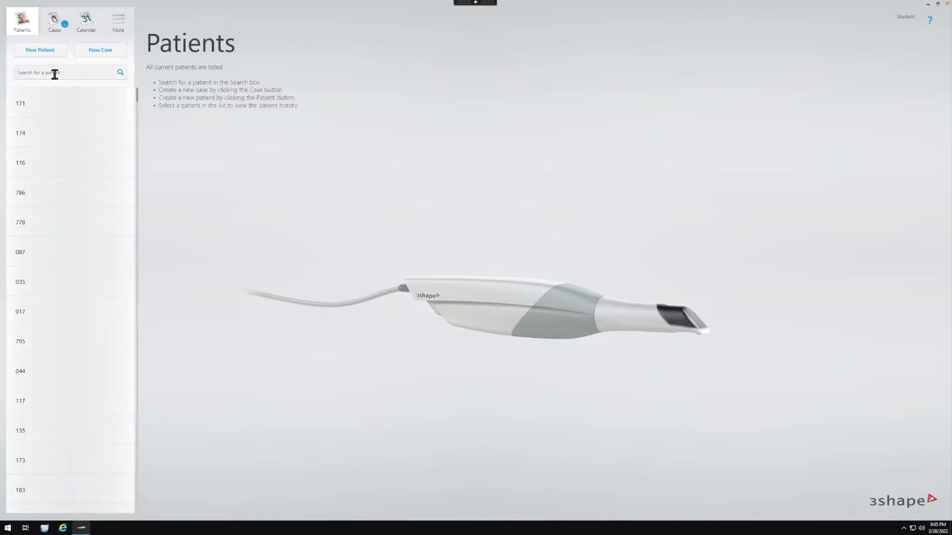
# Find the patient by number and open the Crown 7, 9 case dated Feb 3, 2022.
pyautogui.write('606')
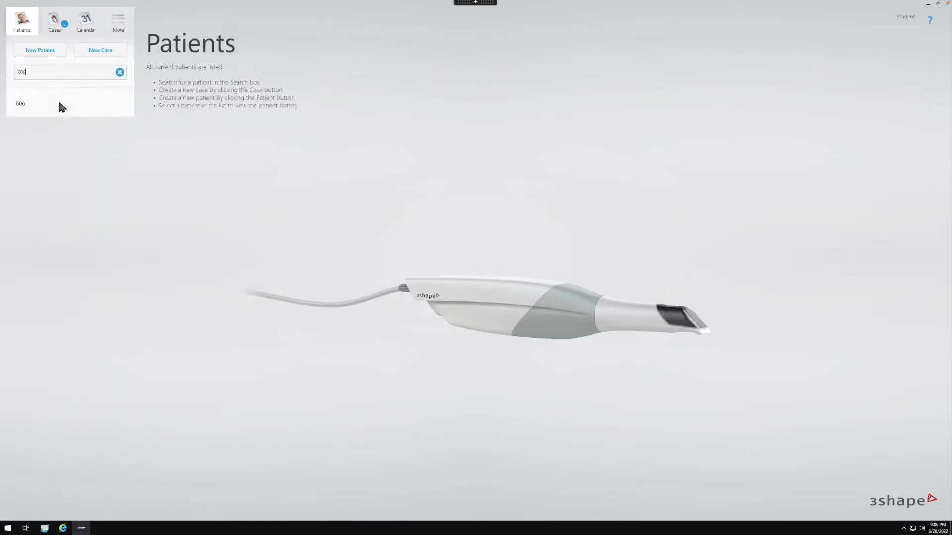
pyautogui.click(60, 103)
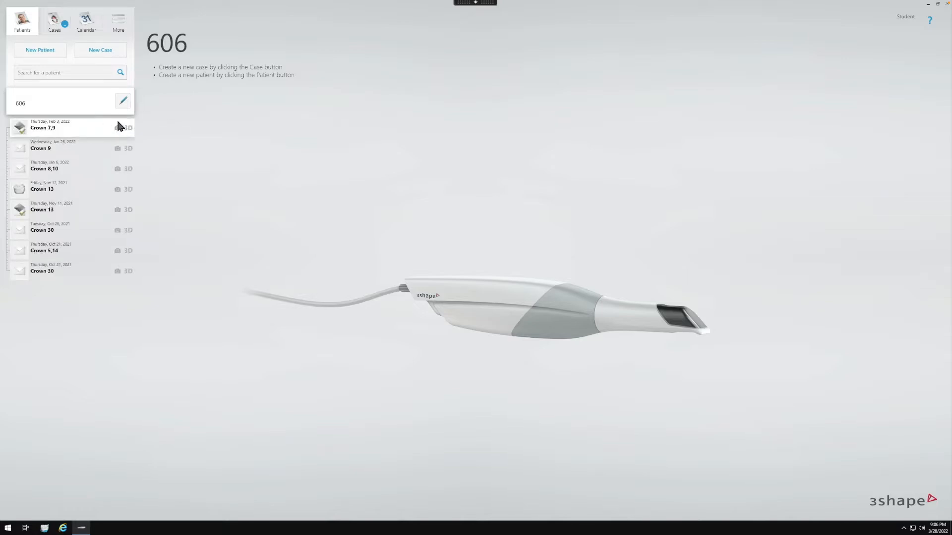
pyautogui.click(96, 131)
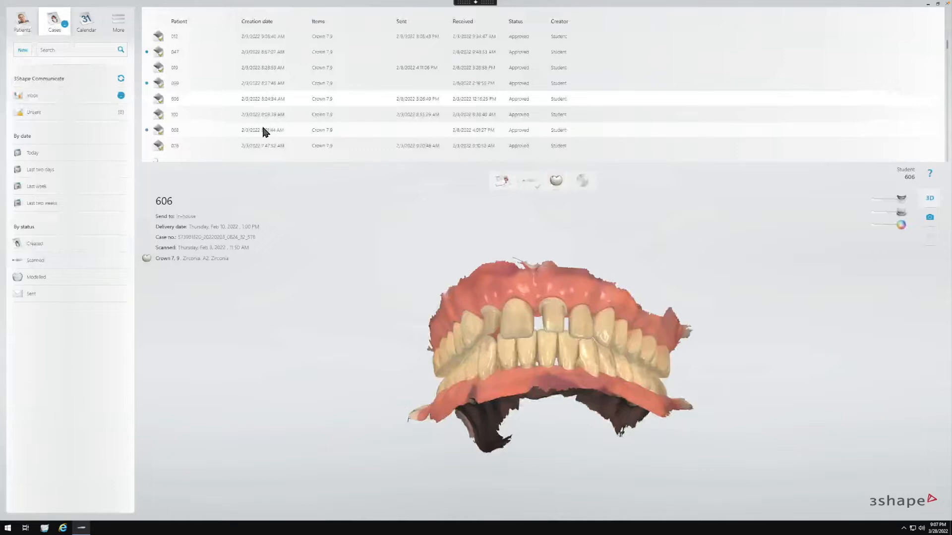
# Search the case list by the patient's number and bring up the actions for the newest Crown 7, 9 case.
pyautogui.write('606')
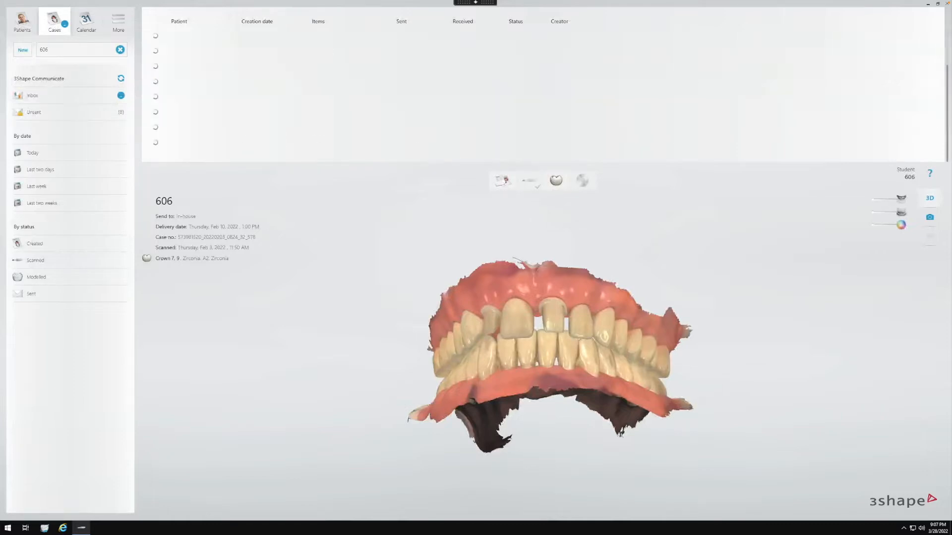
pyautogui.rightClick(202, 36)
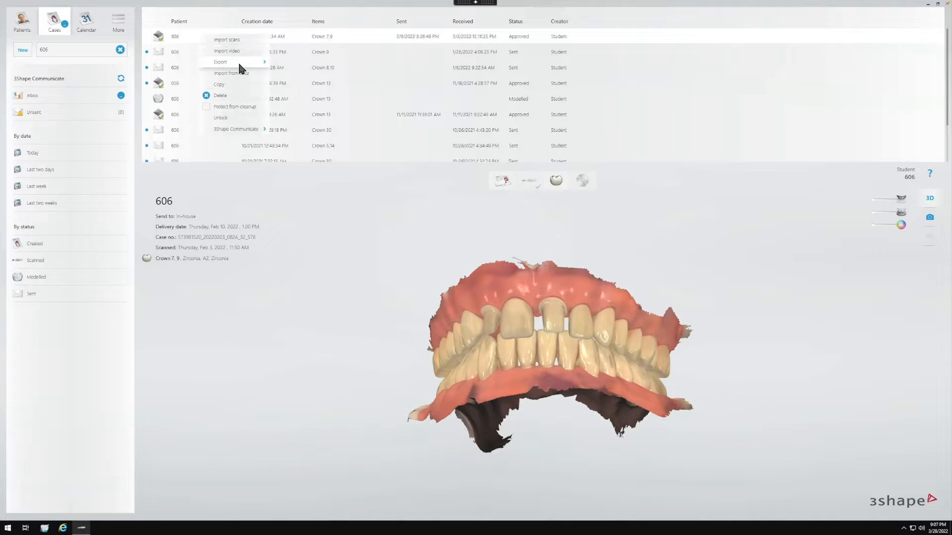
pyautogui.click(319, 3)
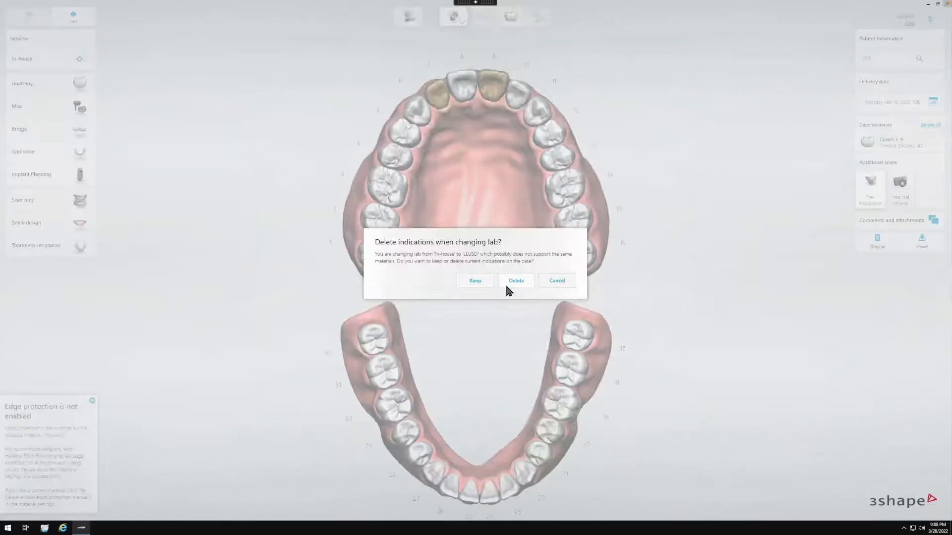
# Delete the current indications, set the case to In-house and define zirconia crowns on teeth 7 and 9.
pyautogui.click(514, 281)
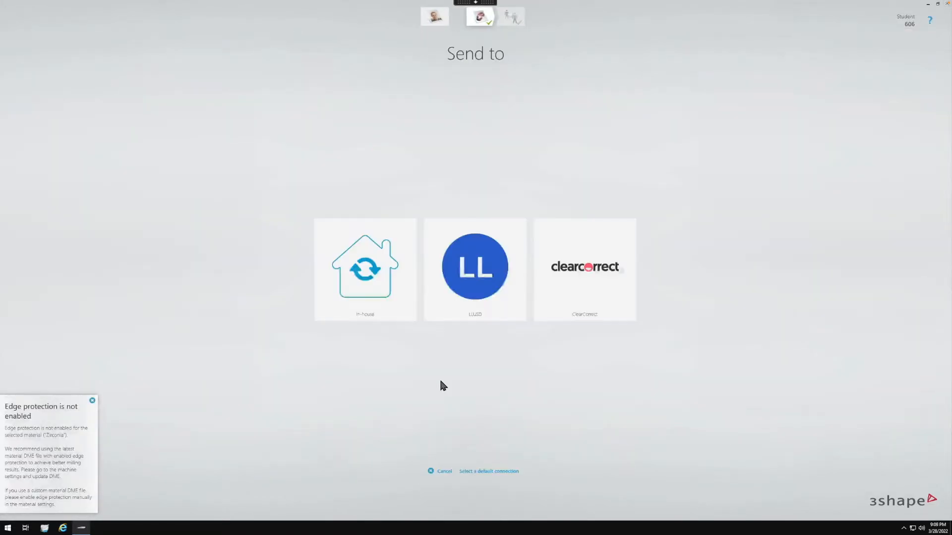
pyautogui.click(369, 278)
pyautogui.click(45, 80)
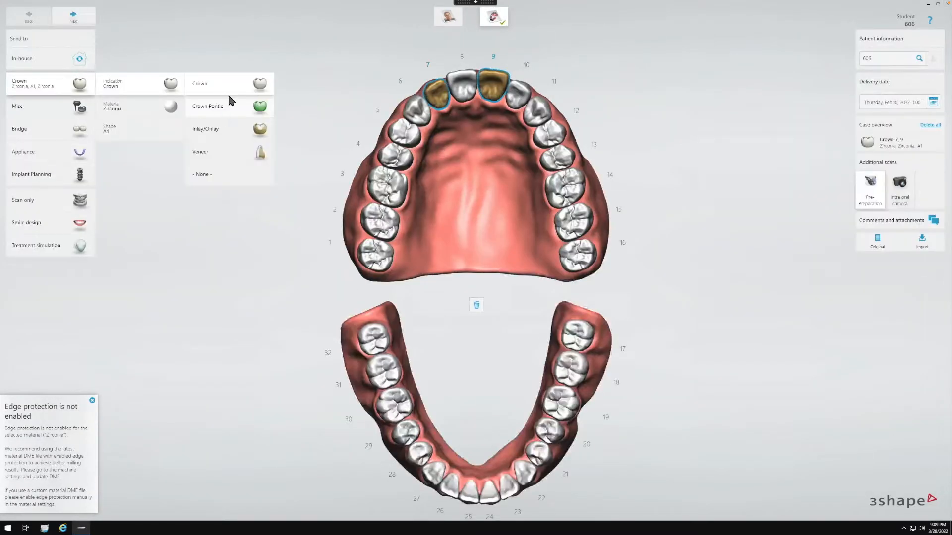
pyautogui.click(228, 92)
pyautogui.click(221, 102)
pyautogui.click(220, 134)
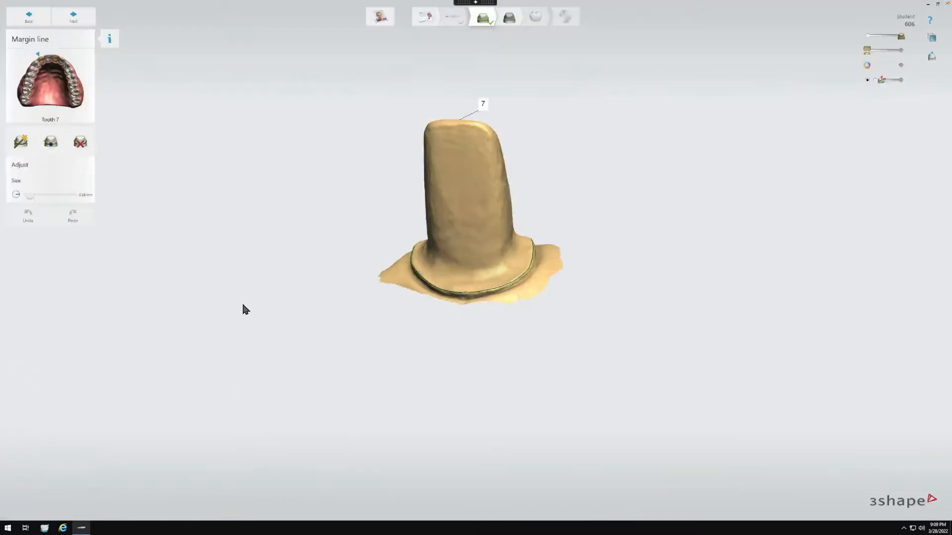
# Generate an automatic margin line on tooth 7 from a point on the front edge of the preparation.
pyautogui.moveTo(372, 206); pyautogui.dragTo(385, 244, button='right')
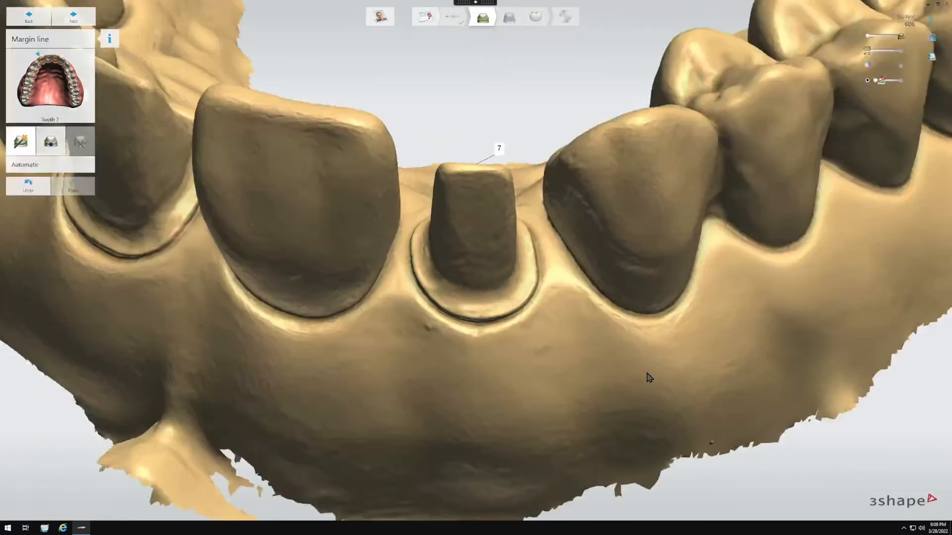
pyautogui.scroll(2, 548, 329)
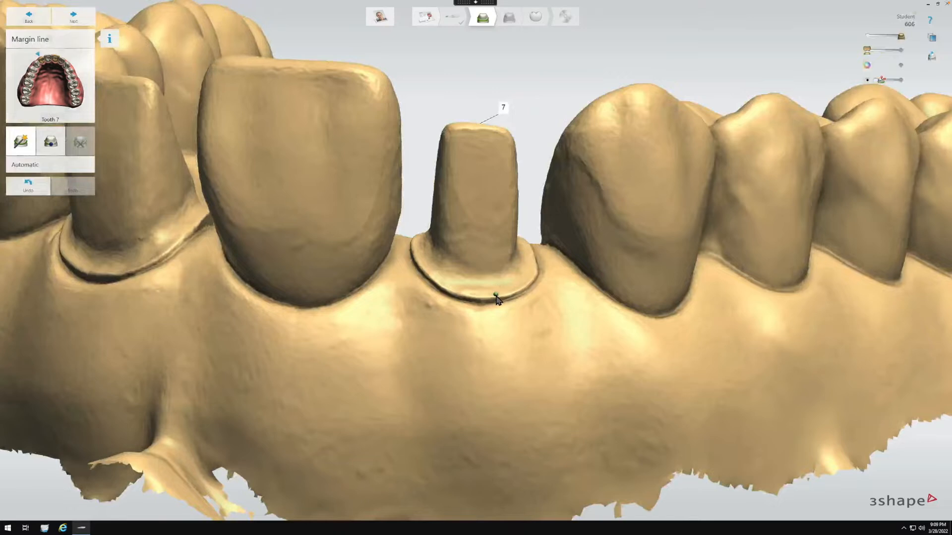
pyautogui.scroll(-5, 497, 298)
pyautogui.scroll(10, 498, 300)
pyautogui.scroll(5, 496, 298)
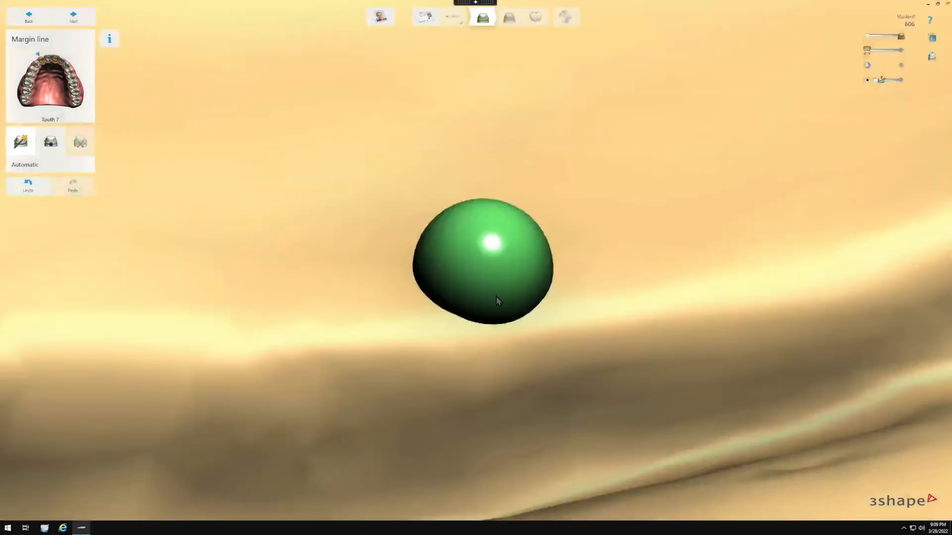
pyautogui.scroll(-6, 495, 297)
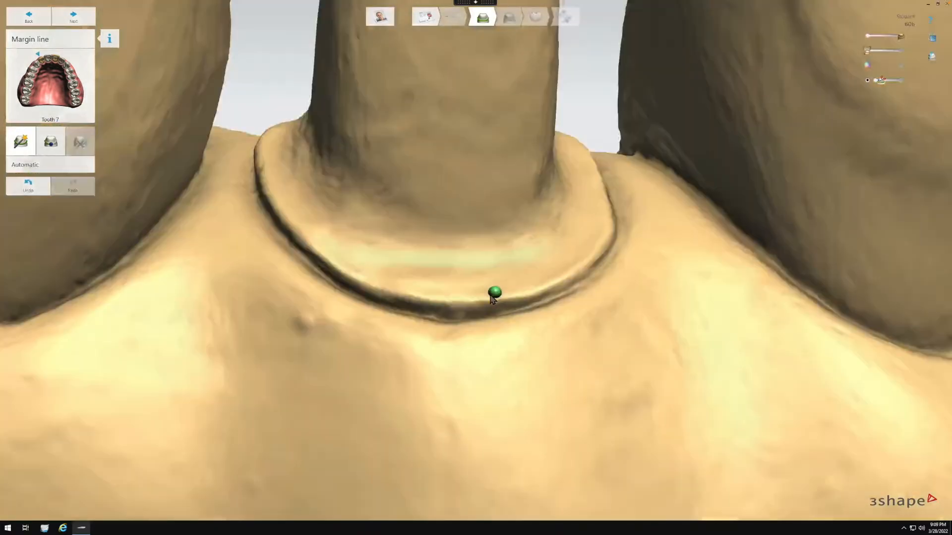
pyautogui.moveTo(461, 298); pyautogui.dragTo(438, 304, button='right')
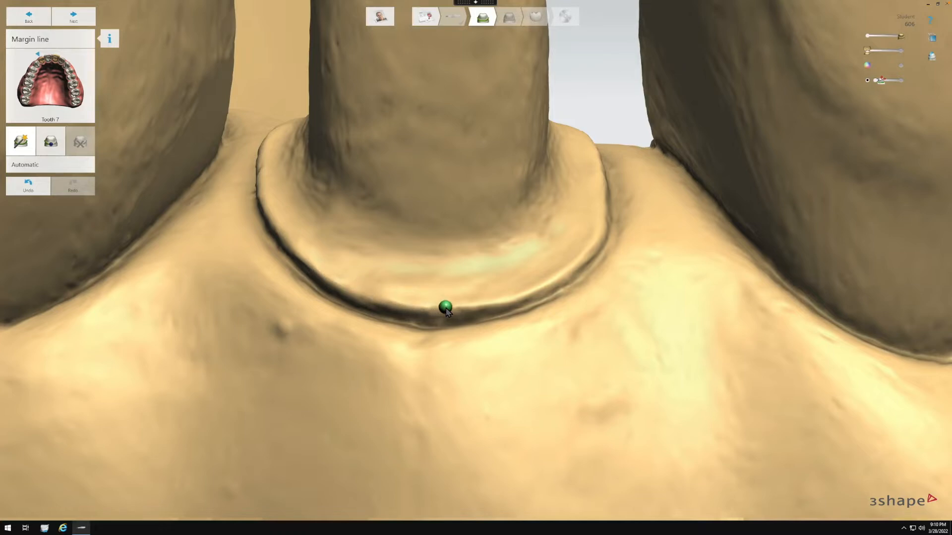
pyautogui.click(446, 309)
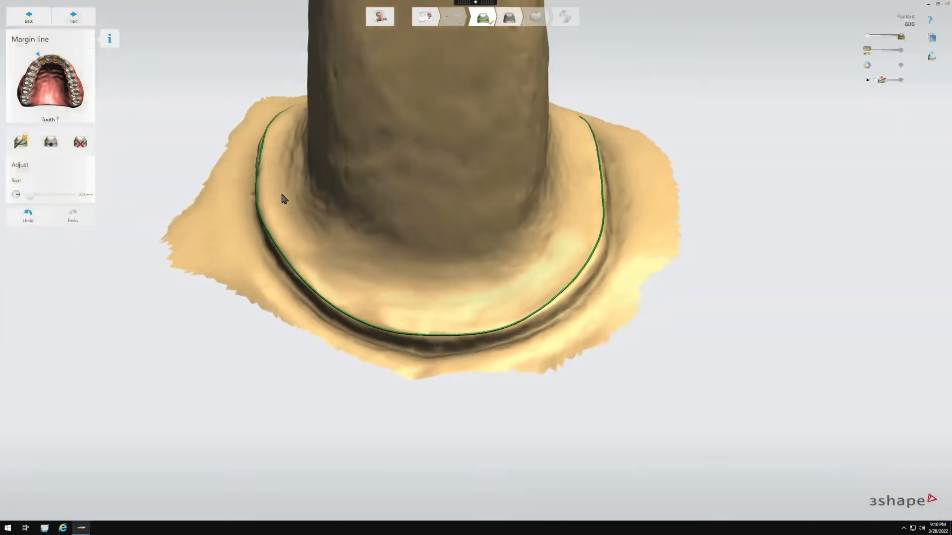
# Adjust the side section of tooth 7's margin line to follow the preparation edge, working from an occlusal view.
pyautogui.moveTo(281, 195); pyautogui.dragTo(270, 249, button='right')
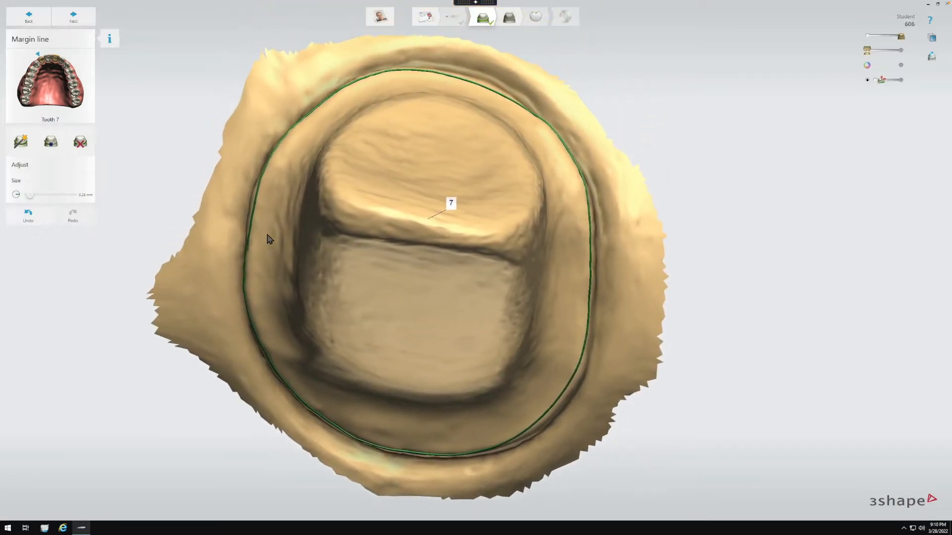
pyautogui.moveTo(262, 267); pyautogui.dragTo(366, 227, button='middle')
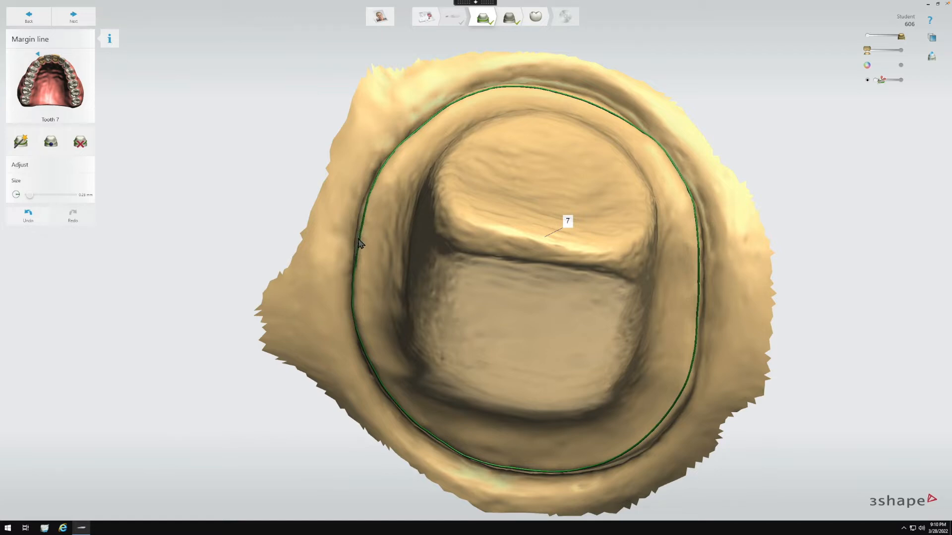
pyautogui.moveTo(360, 242)
pyautogui.mouseDown()
pyautogui.moveTo(368, 227)
pyautogui.moveTo(374, 235)
pyautogui.mouseUp()
pyautogui.moveTo(374, 235); pyautogui.dragTo(362, 233)
pyautogui.click(360, 227)
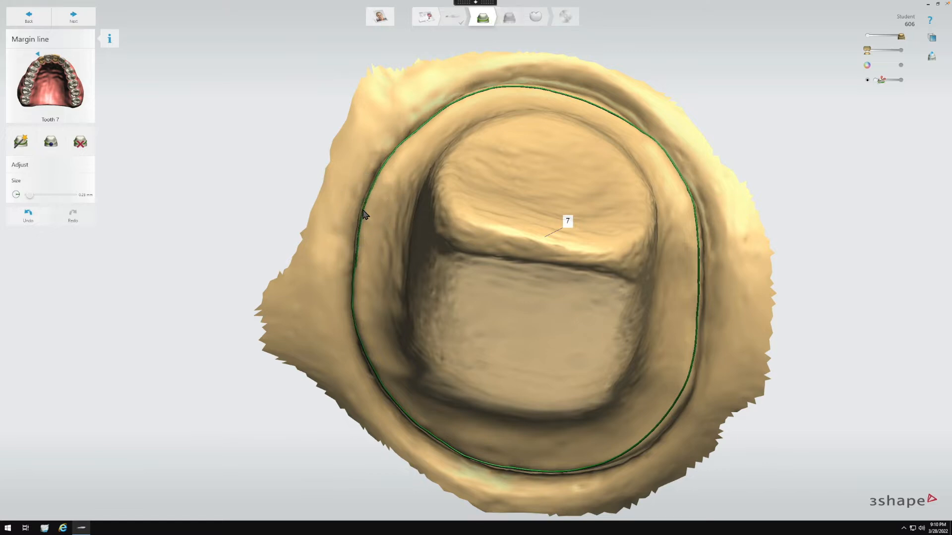
# Refine tooth 7's margin line where the opposite side curves toward the front of the preparation.
pyautogui.moveTo(649, 228)
pyautogui.mouseDown(button='right')
pyautogui.moveTo(603, 215)
pyautogui.moveTo(565, 228)
pyautogui.moveTo(555, 257)
pyautogui.moveTo(601, 218)
pyautogui.moveTo(617, 191)
pyautogui.moveTo(595, 201)
pyautogui.moveTo(663, 133)
pyautogui.moveTo(635, 263)
pyautogui.moveTo(652, 236)
pyautogui.moveTo(641, 213)
pyautogui.mouseUp(button='right')
pyautogui.moveTo(663, 396); pyautogui.dragTo(664, 368, button='right')
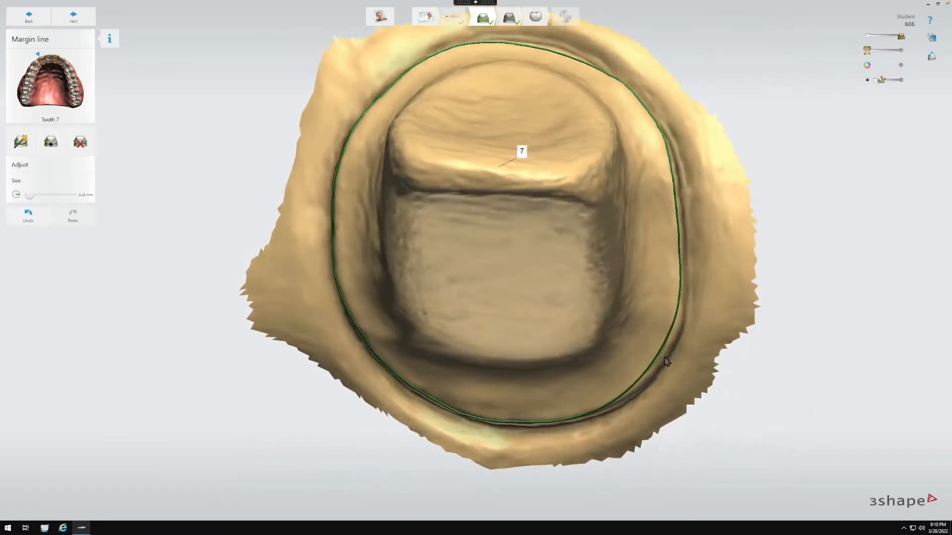
pyautogui.moveTo(650, 401); pyautogui.dragTo(646, 355, button='right')
pyautogui.moveTo(640, 352); pyautogui.dragTo(647, 347)
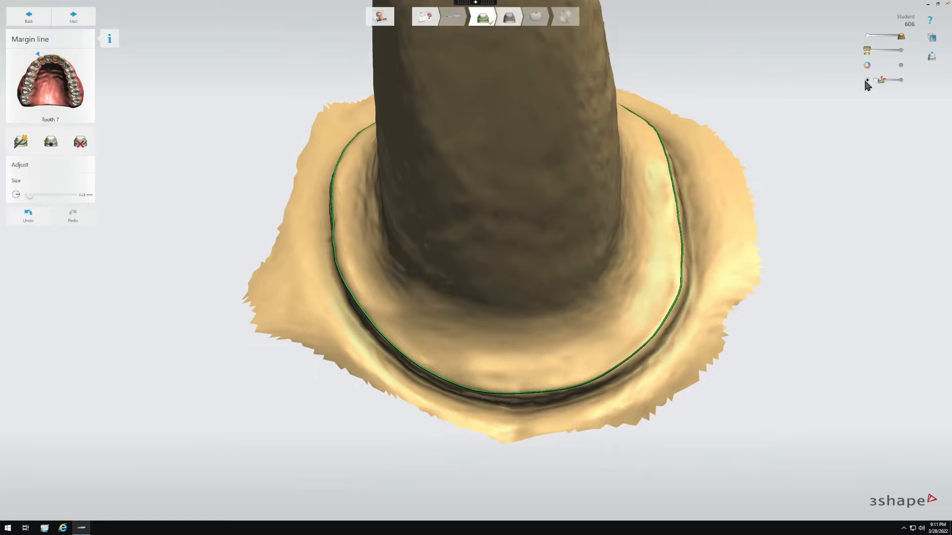
# Inspect tooth 7's margin line in the scan's true colors from several angles, and return to the single-color view.
pyautogui.click(899, 65)
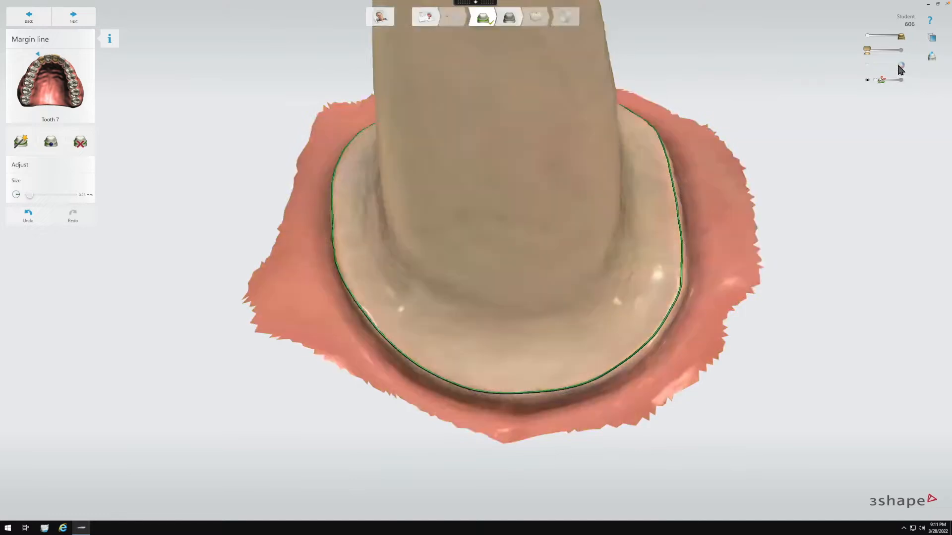
pyautogui.moveTo(755, 219); pyautogui.dragTo(727, 185, button='right')
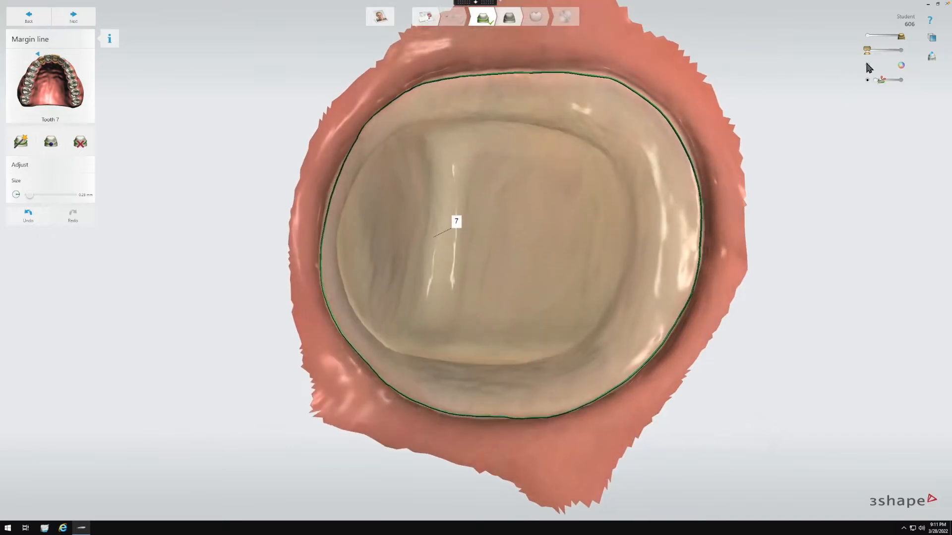
pyautogui.click(900, 66)
pyautogui.click(899, 66)
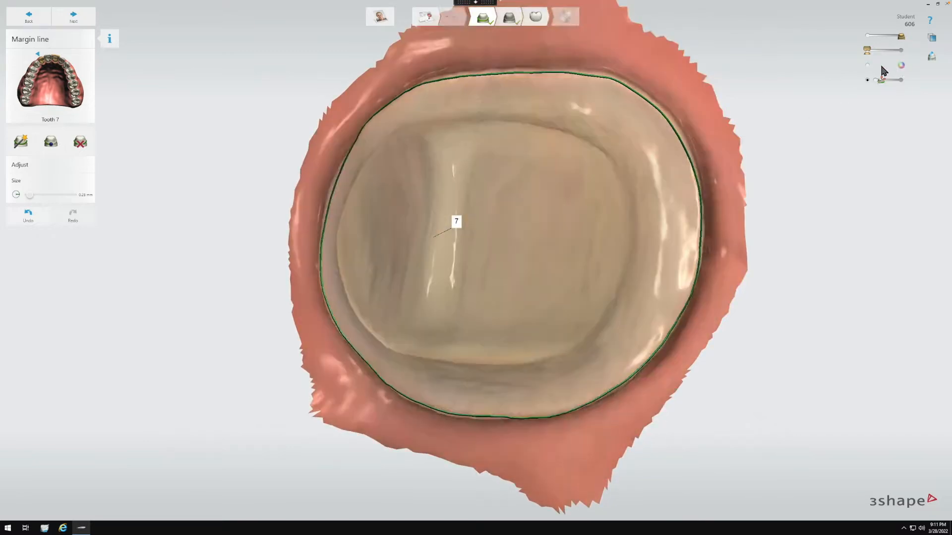
pyautogui.moveTo(591, 236); pyautogui.dragTo(596, 235, button='right')
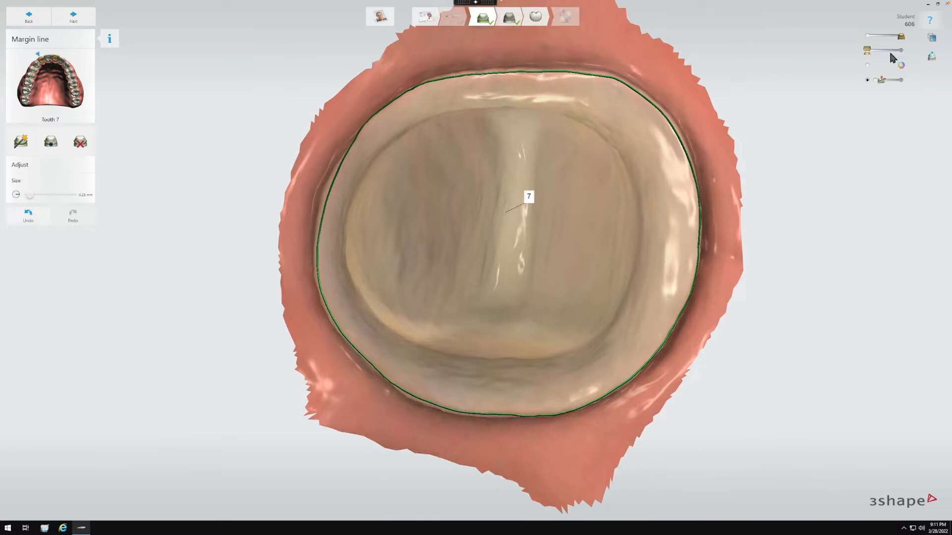
pyautogui.click(867, 67)
pyautogui.moveTo(749, 285); pyautogui.dragTo(579, 342, button='right')
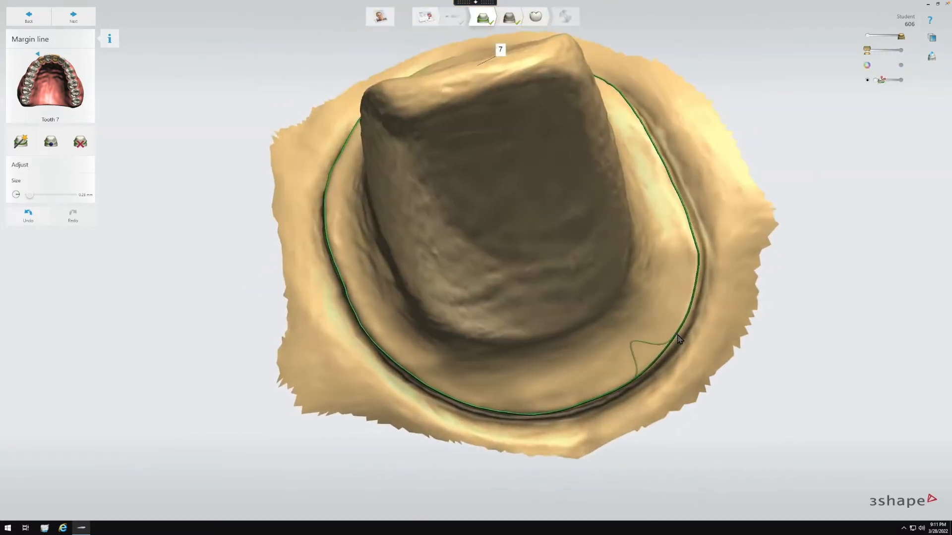
# Refine tooth 7's margin line around the corner between the back edge and the adjoining side of the preparation.
pyautogui.moveTo(677, 336); pyautogui.dragTo(679, 337)
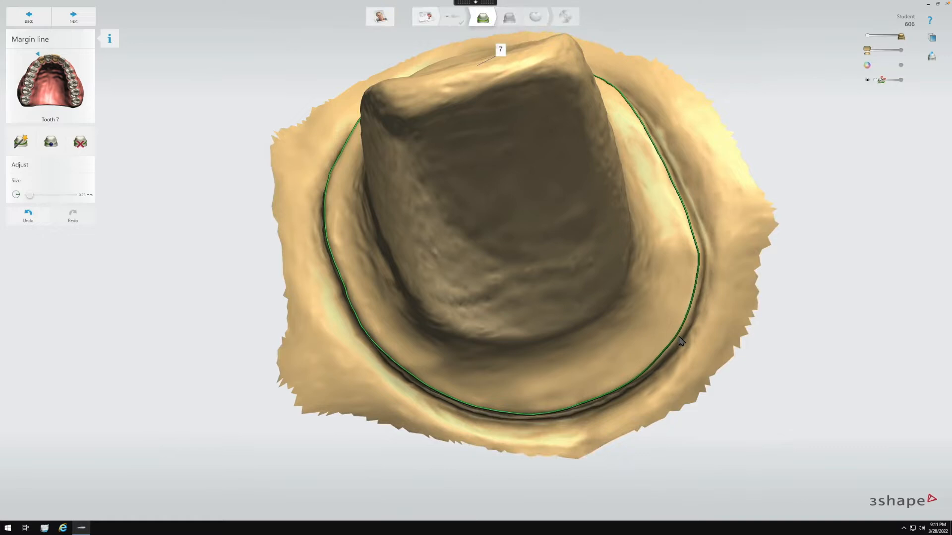
pyautogui.moveTo(694, 281); pyautogui.dragTo(689, 337)
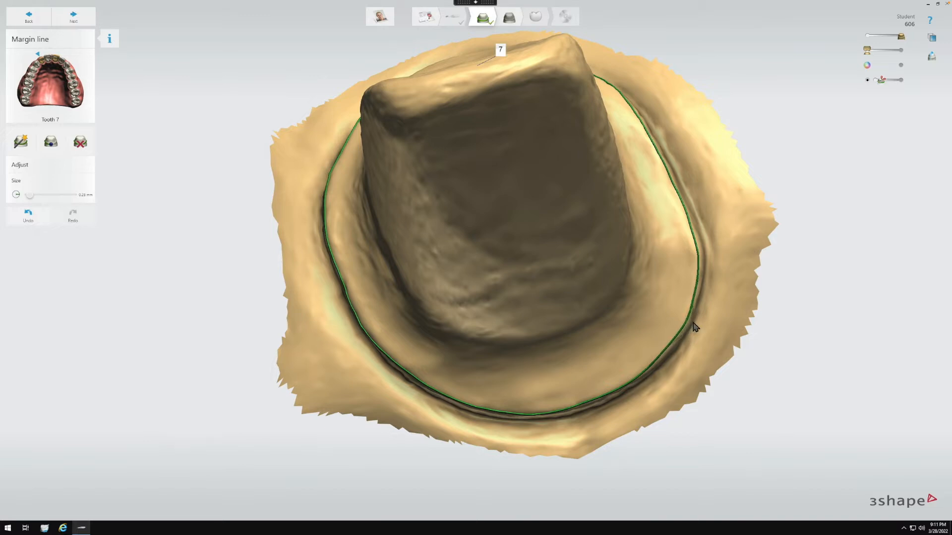
pyautogui.moveTo(705, 365); pyautogui.dragTo(704, 300, button='right')
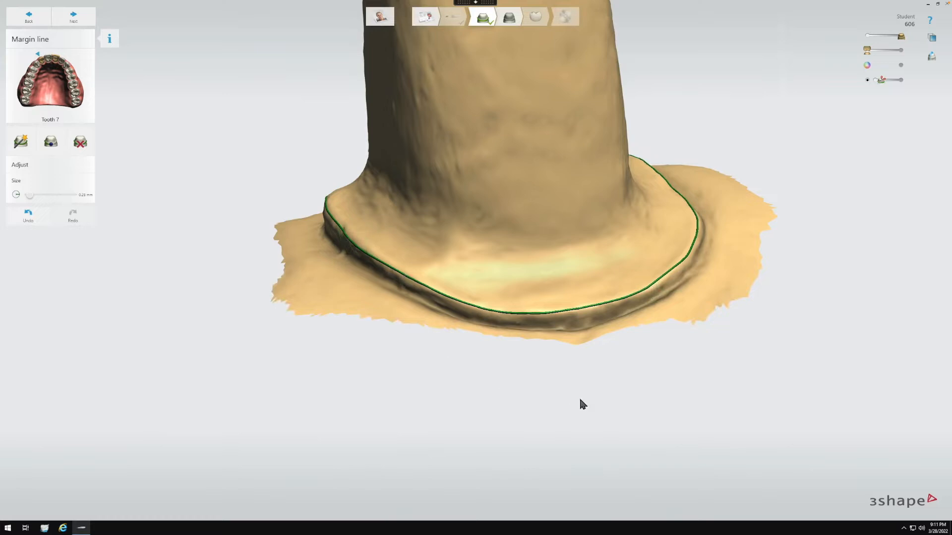
pyautogui.click(692, 272)
pyautogui.moveTo(701, 258); pyautogui.dragTo(655, 302, button='right')
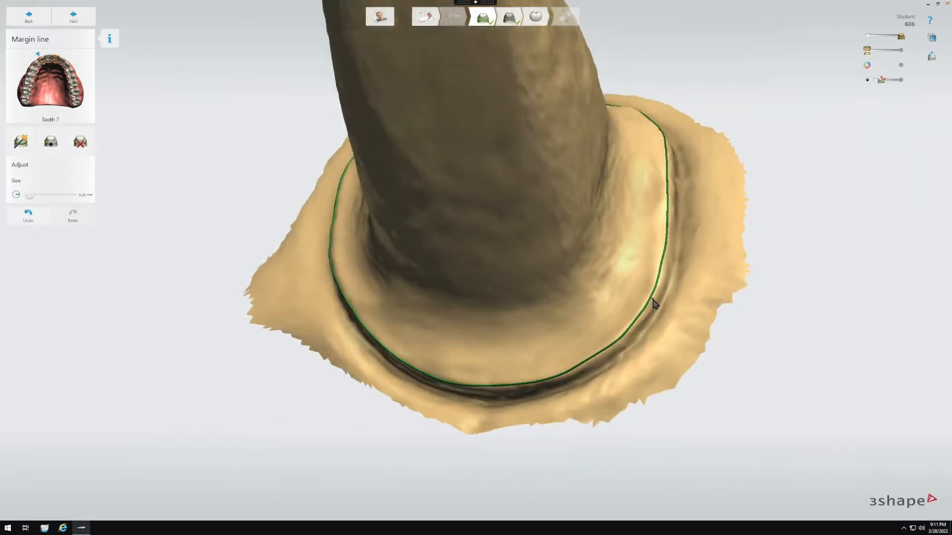
pyautogui.moveTo(652, 298); pyautogui.dragTo(644, 321)
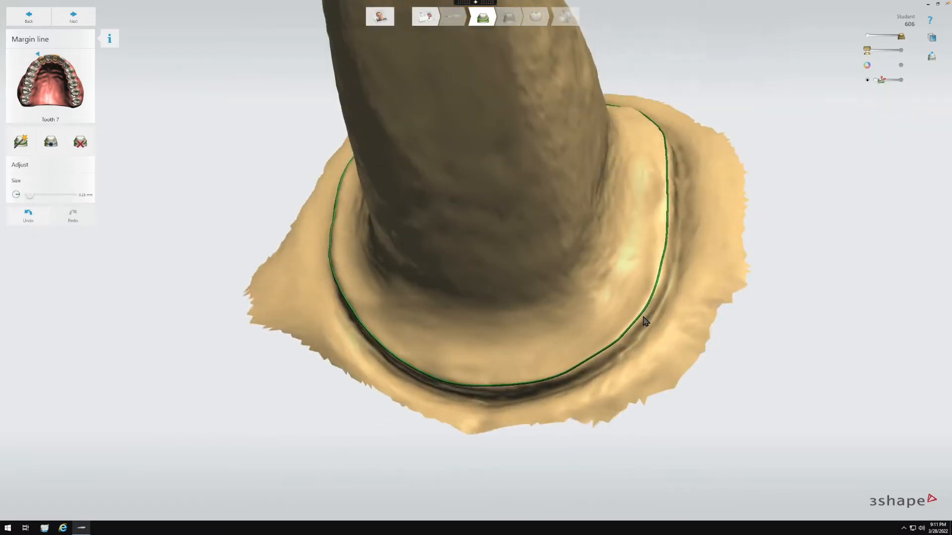
pyautogui.moveTo(675, 231); pyautogui.dragTo(670, 205)
# Increase the adjustment size slightly and smooth tooth 7's margin line on the side near its front corner.
pyautogui.moveTo(637, 258)
pyautogui.mouseDown(button='right')
pyautogui.moveTo(653, 182)
pyautogui.moveTo(573, 278)
pyautogui.moveTo(580, 291)
pyautogui.moveTo(629, 263)
pyautogui.mouseUp(button='right')
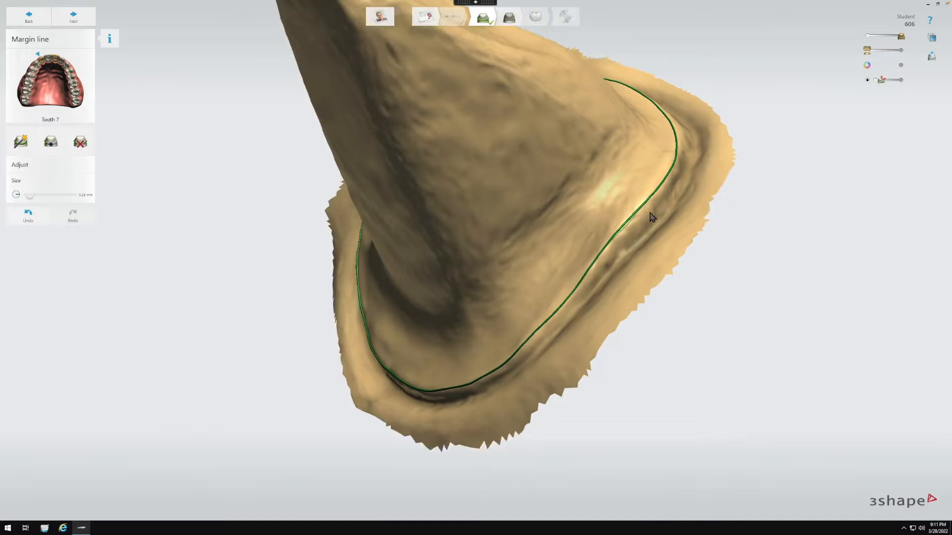
pyautogui.moveTo(652, 216); pyautogui.dragTo(642, 297, button='right')
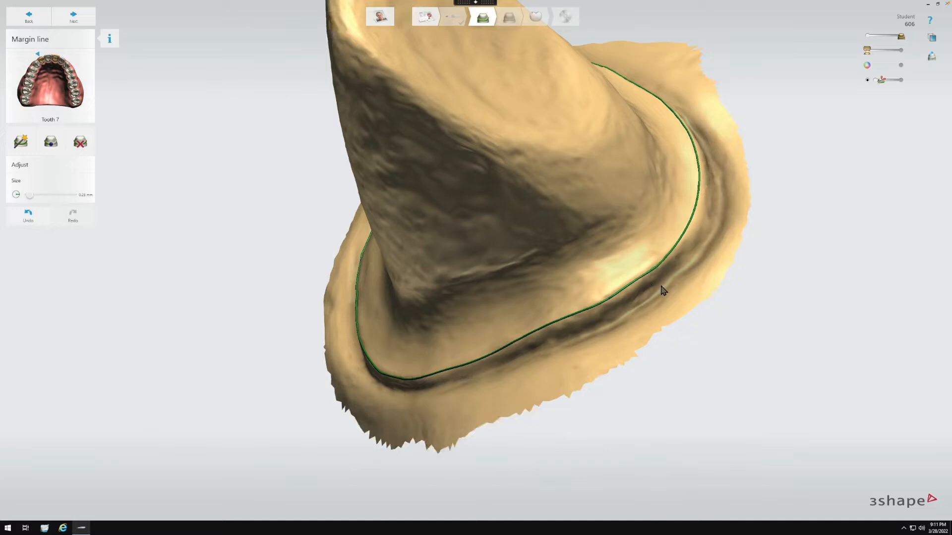
pyautogui.moveTo(663, 284); pyautogui.dragTo(744, 329, button='right')
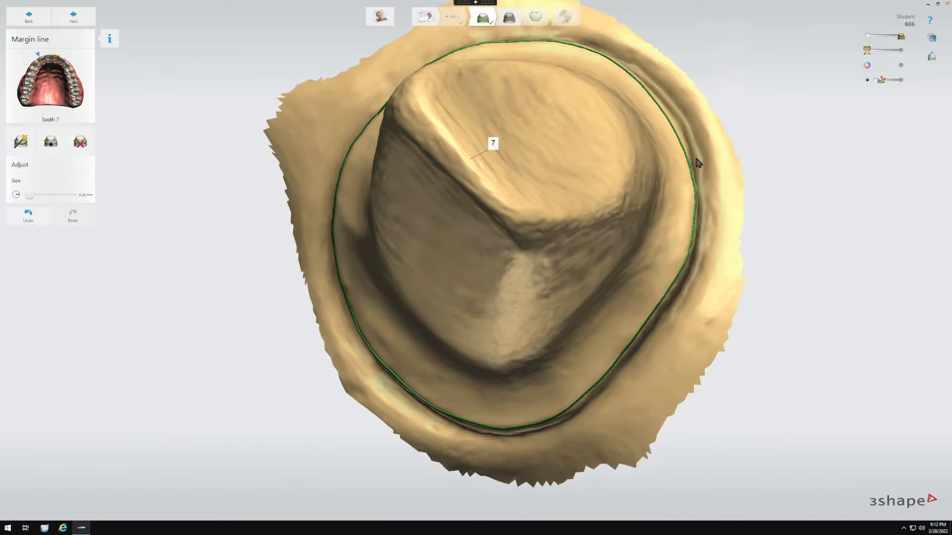
pyautogui.moveTo(698, 186); pyautogui.dragTo(476, 283, button='right')
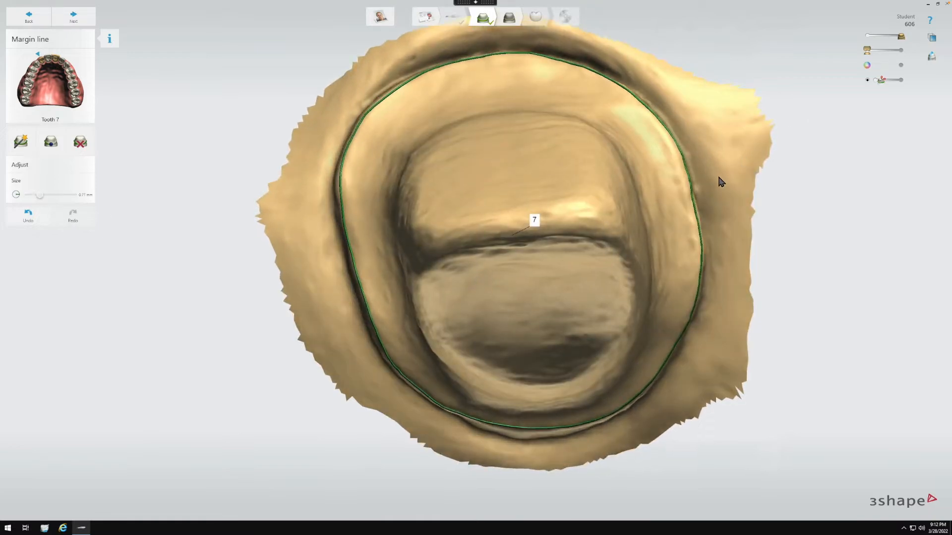
pyautogui.moveTo(673, 150); pyautogui.dragTo(682, 167)
pyautogui.moveTo(673, 136); pyautogui.dragTo(675, 145, button='right')
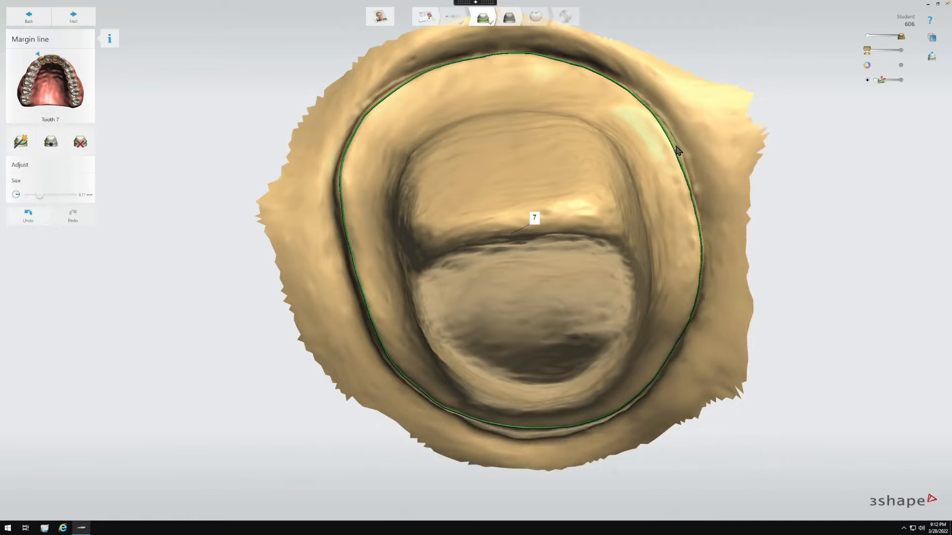
# Adjust tooth 7's margin line along the opposite side of the preparation so it follows the edge.
pyautogui.moveTo(689, 181); pyautogui.dragTo(415, 181, button='right')
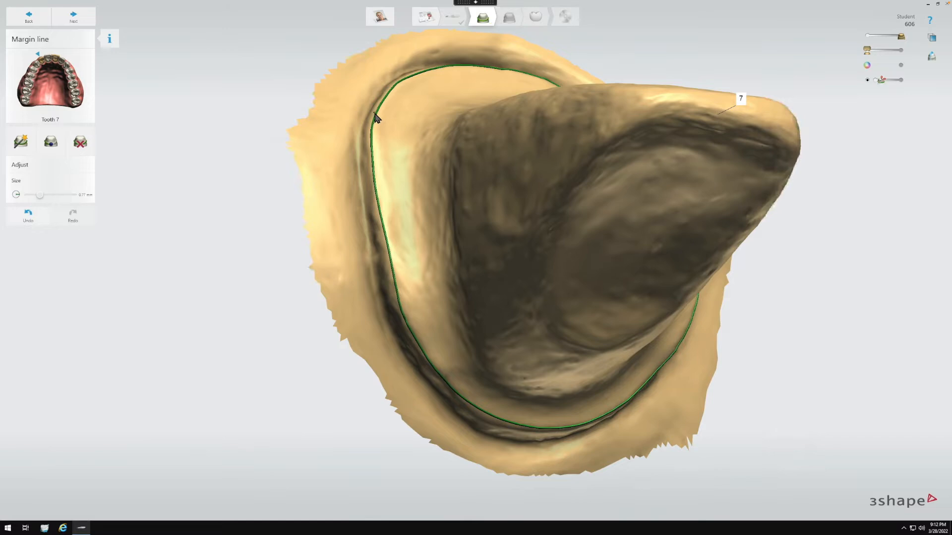
pyautogui.moveTo(374, 113); pyautogui.dragTo(376, 111)
pyautogui.moveTo(397, 124); pyautogui.dragTo(500, 250, button='right')
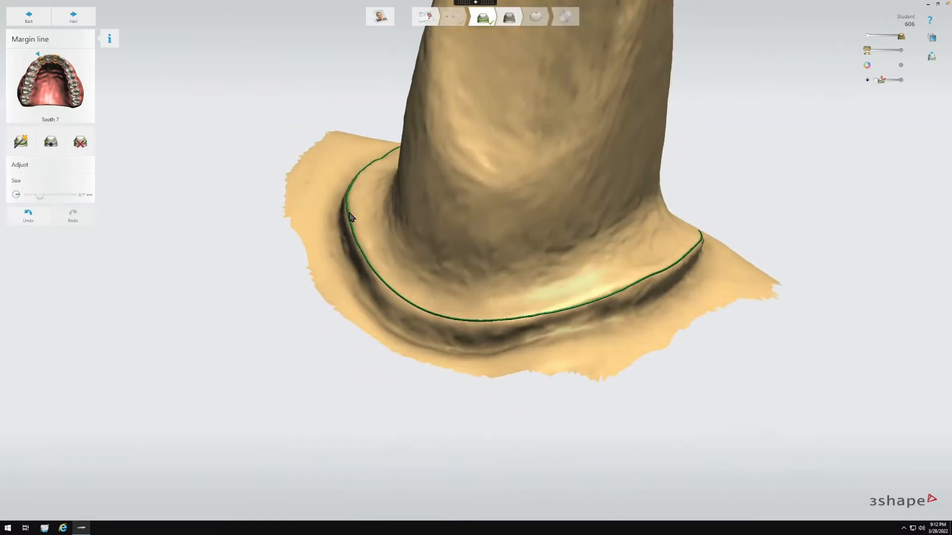
pyautogui.moveTo(350, 217); pyautogui.dragTo(336, 248, button='right')
pyautogui.moveTo(337, 213); pyautogui.dragTo(345, 279, button='right')
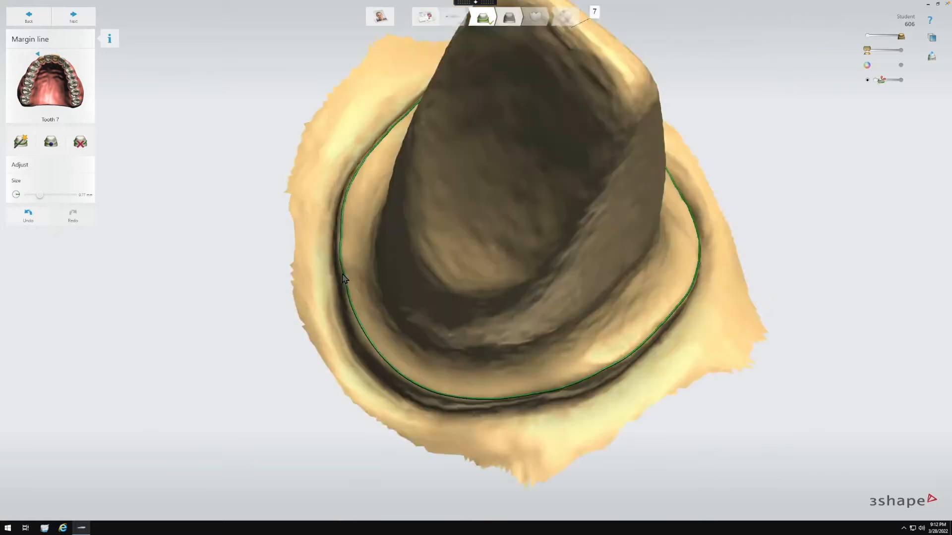
pyautogui.moveTo(339, 245); pyautogui.dragTo(339, 238)
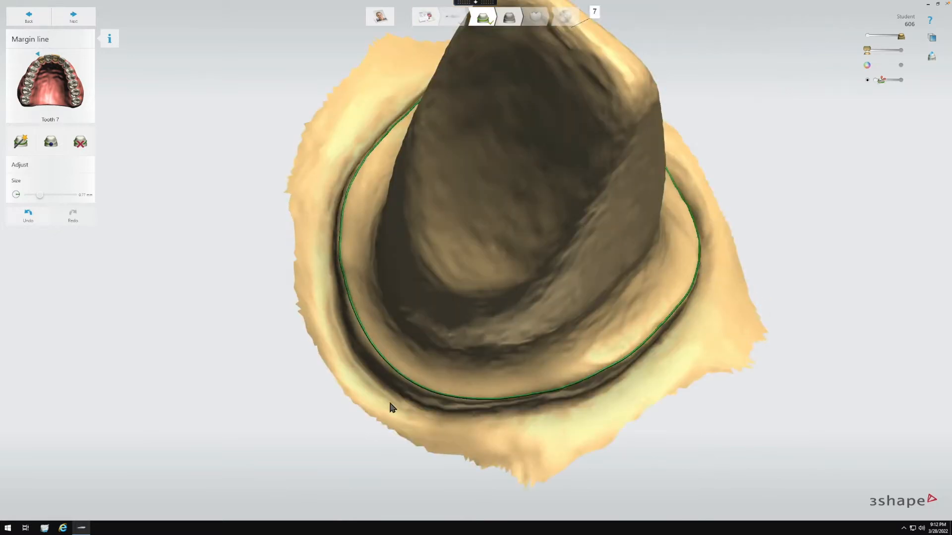
# Try a larger adjustment size on the back edge of tooth 7's margin line, and reduce the size again.
pyautogui.moveTo(391, 406); pyautogui.dragTo(486, 369, button='right')
pyautogui.moveTo(36, 195); pyautogui.dragTo(60, 194)
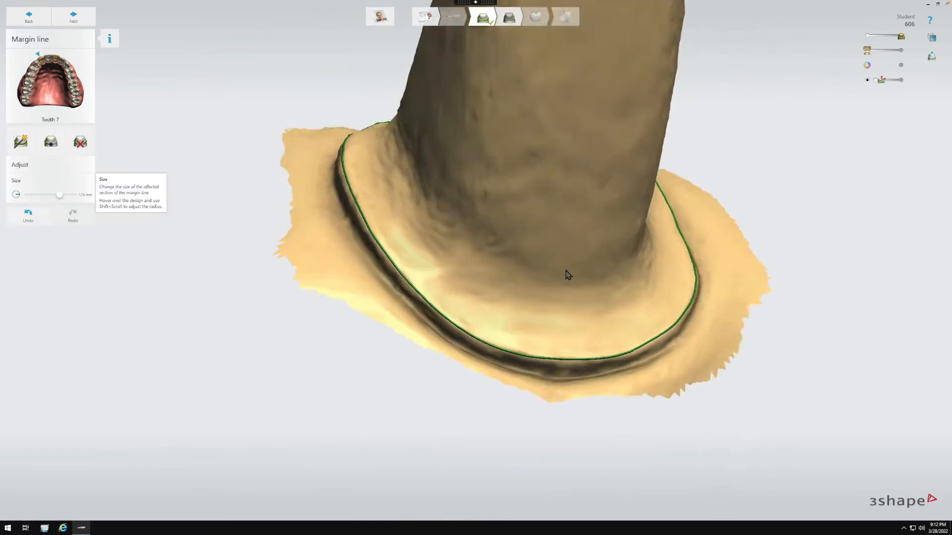
pyautogui.moveTo(565, 272); pyautogui.dragTo(390, 328, button='right')
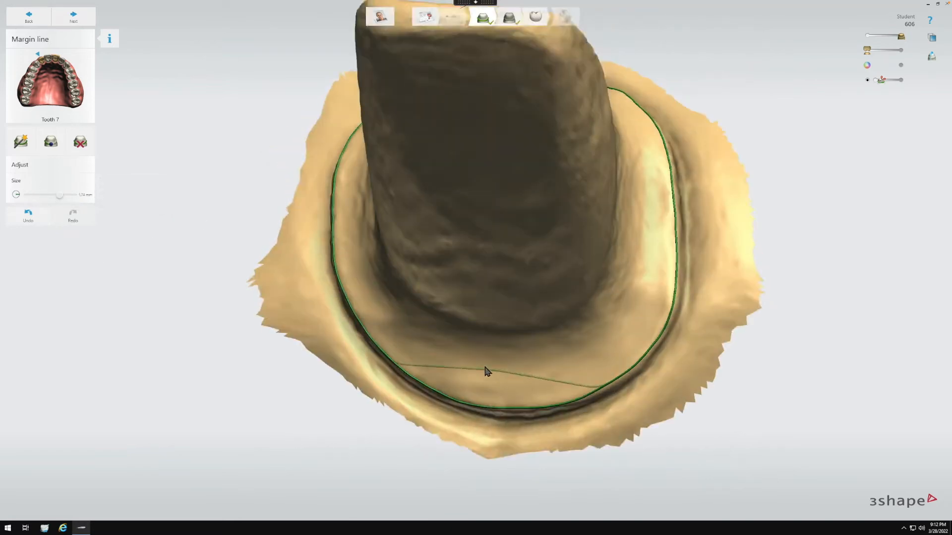
pyautogui.click(34, 194)
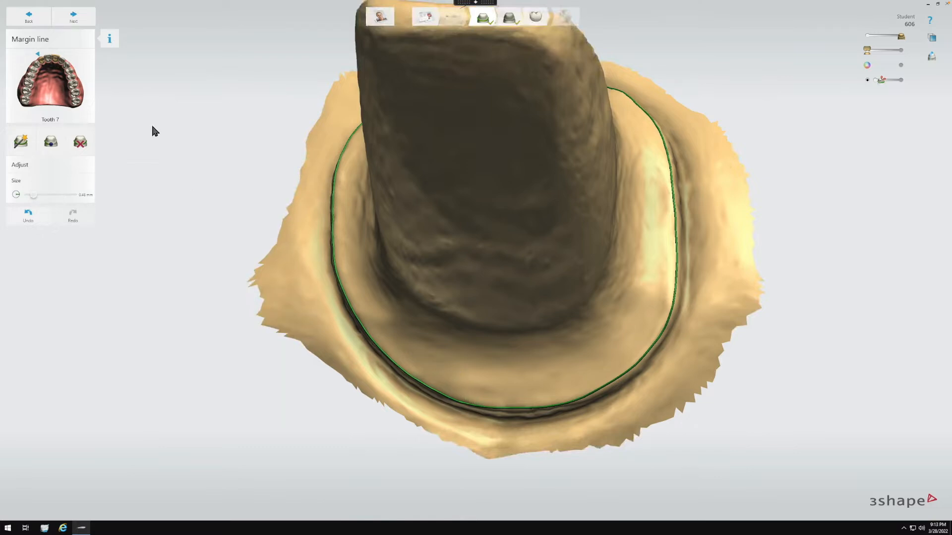
# Move on to tooth 9 and check its automatic margin line from several angles and close up.
pyautogui.click(82, 22)
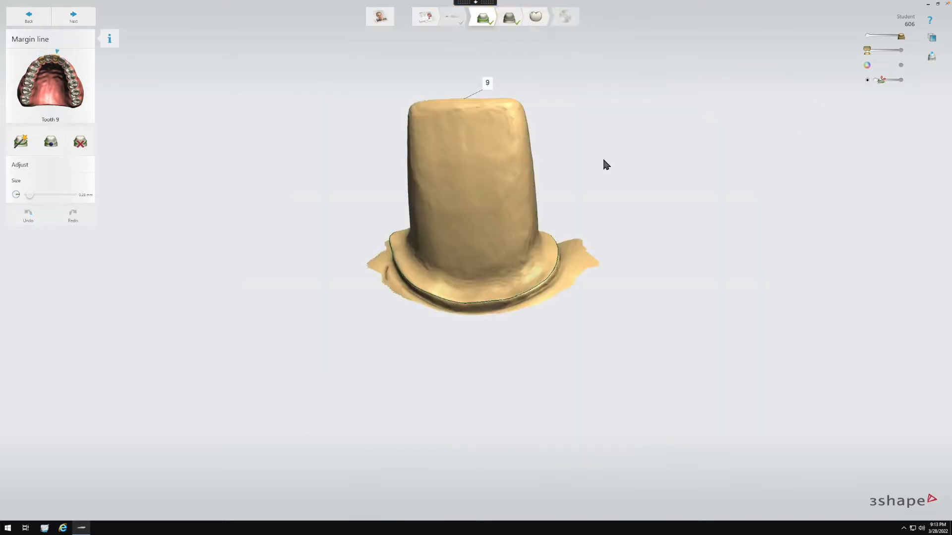
pyautogui.moveTo(604, 163); pyautogui.dragTo(516, 238, button='right')
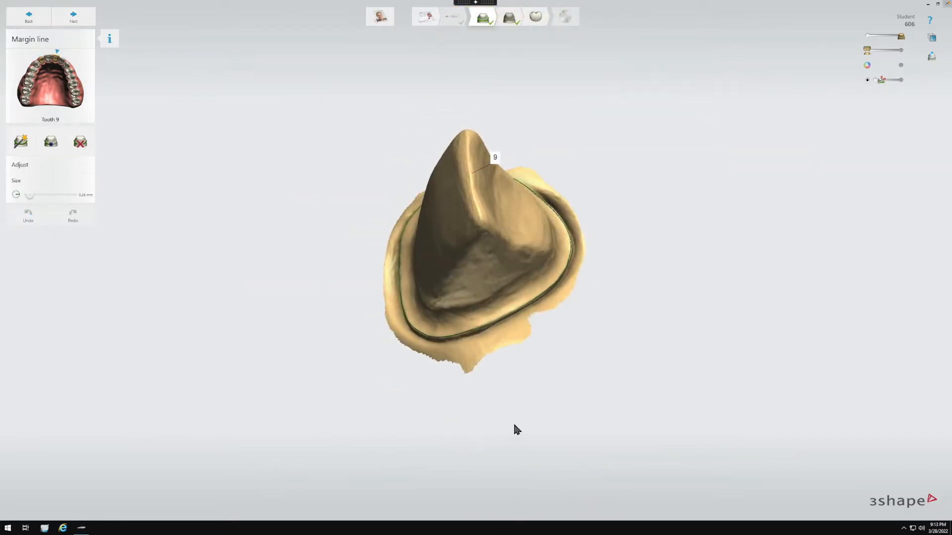
pyautogui.moveTo(317, 198); pyautogui.dragTo(115, 121, button='right')
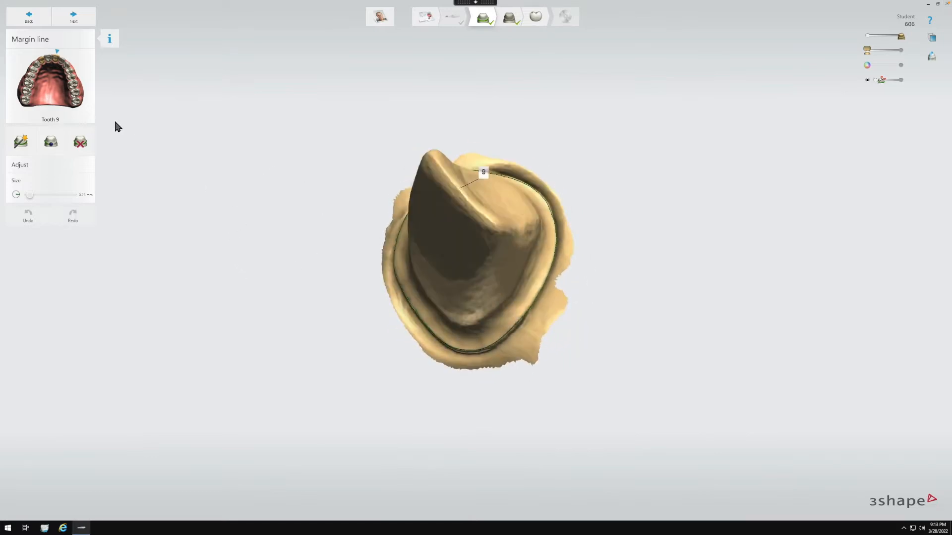
pyautogui.scroll(-10, 515, 329)
pyautogui.scroll(15, 532, 377)
pyautogui.scroll(-10, 527, 367)
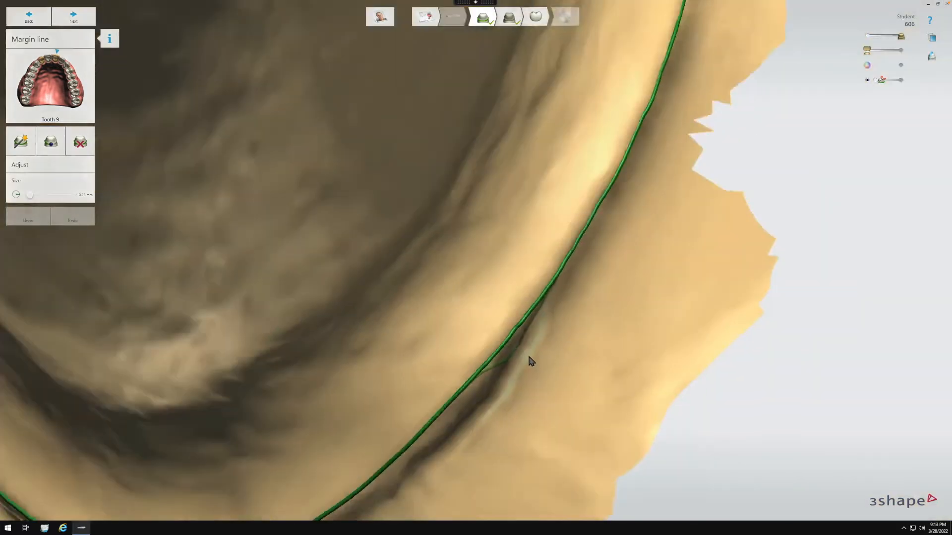
pyautogui.moveTo(529, 353); pyautogui.dragTo(675, 291, button='right')
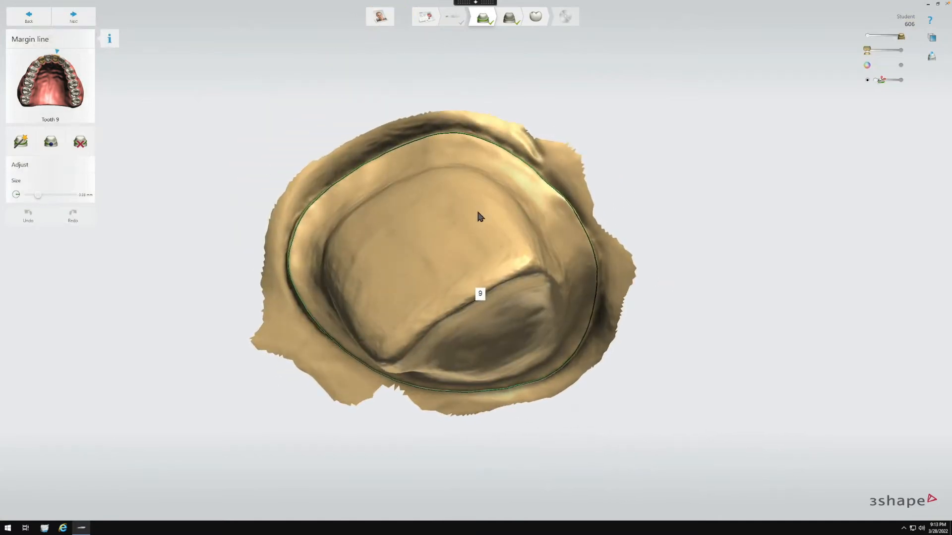
# Adjust tooth 9's margin line slightly along the side edge of the preparation.
pyautogui.moveTo(477, 212); pyautogui.dragTo(186, 199, button='right')
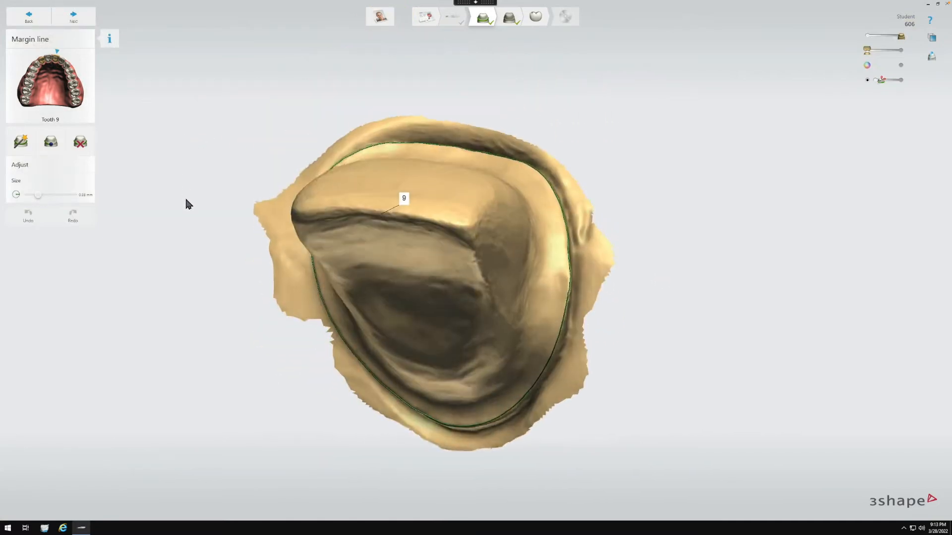
pyautogui.scroll(-5, 574, 276)
pyautogui.scroll(8, 565, 278)
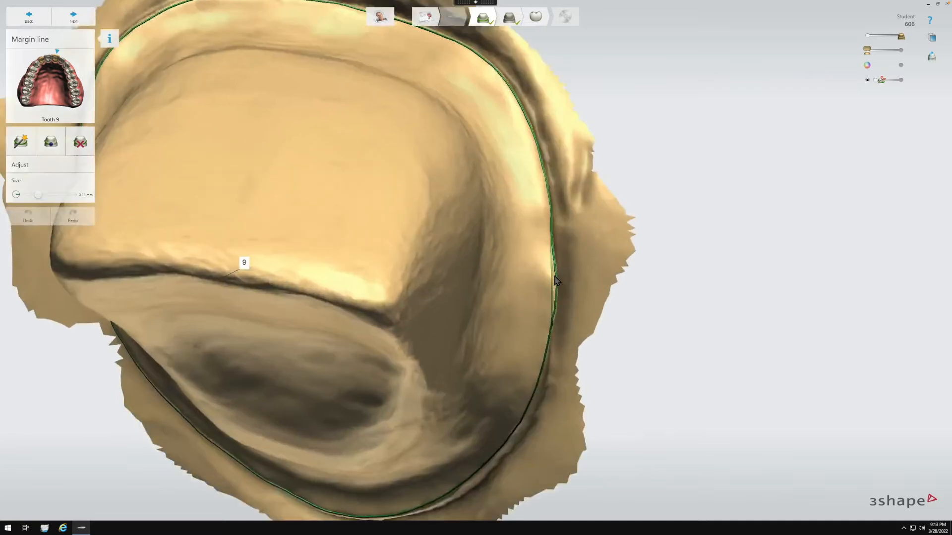
pyautogui.click(556, 280)
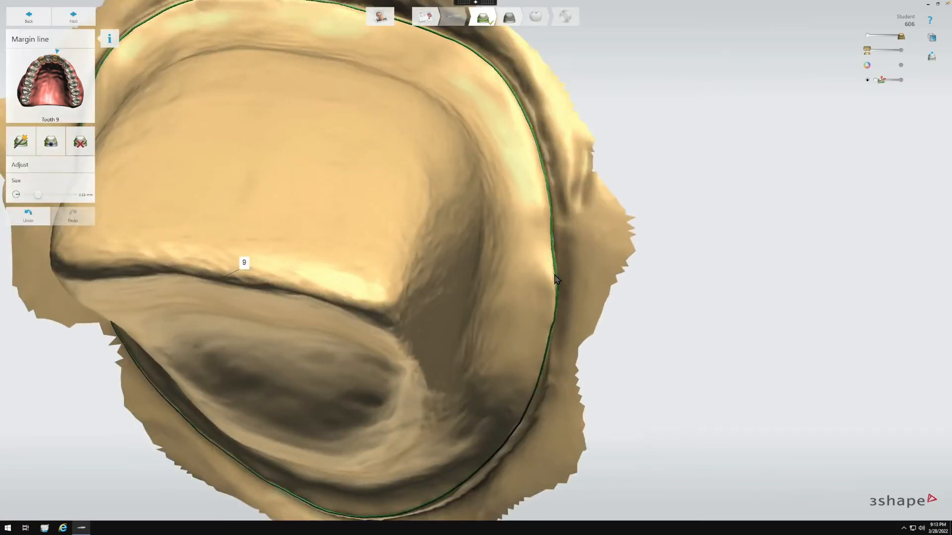
# Check tooth 9's margin line in the scan's true colors, and proceed to the crowns' insertion direction.
pyautogui.moveTo(555, 279); pyautogui.dragTo(444, 248, button='right')
pyautogui.click(901, 65)
pyautogui.moveTo(371, 218); pyautogui.dragTo(407, 309, button='right')
pyautogui.click(63, 22)
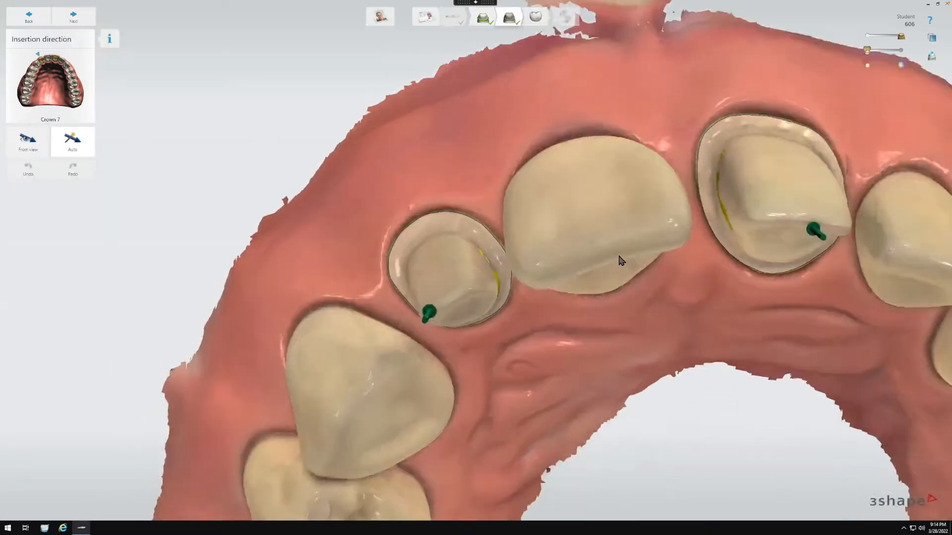
# Examine the automatic insertion directions and undercut areas on both preparations, then view tooth 7's back side up close.
pyautogui.moveTo(621, 261); pyautogui.dragTo(577, 213, button='right')
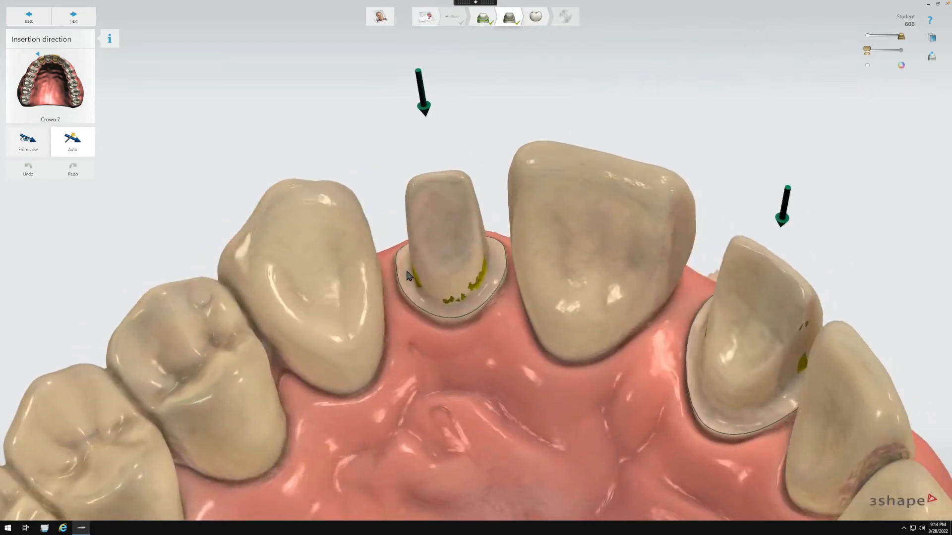
pyautogui.scroll(-1, 407, 271)
pyautogui.scroll(2, 406, 276)
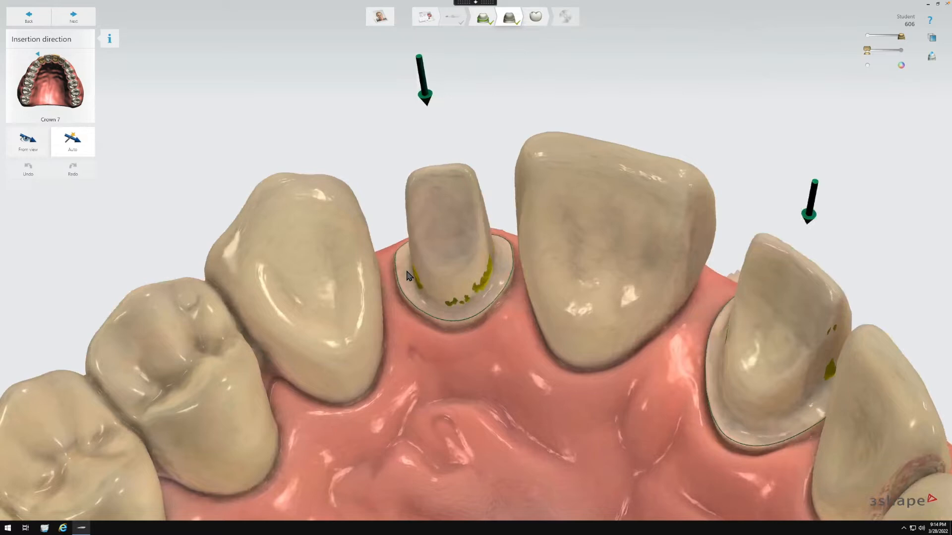
pyautogui.scroll(5, 407, 276)
pyautogui.scroll(-2, 459, 281)
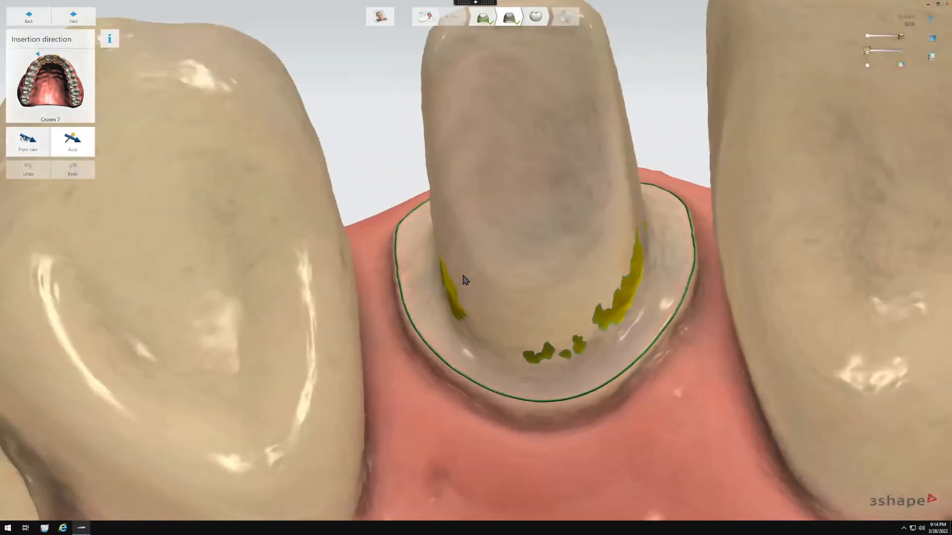
# Check the depth and extent of tooth 7's undercuts from both sides, from the back and along the insertion direction.
pyautogui.moveTo(534, 268)
pyautogui.mouseDown(button='right')
pyautogui.moveTo(531, 312)
pyautogui.moveTo(517, 326)
pyautogui.moveTo(570, 322)
pyautogui.moveTo(578, 311)
pyautogui.moveTo(556, 293)
pyautogui.moveTo(543, 311)
pyautogui.moveTo(525, 310)
pyautogui.moveTo(548, 308)
pyautogui.mouseUp(button='right')
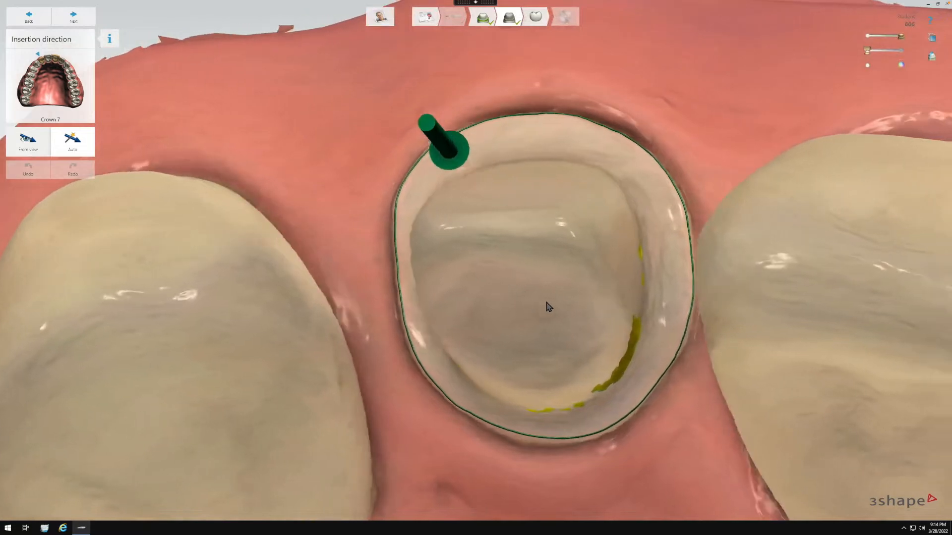
pyautogui.moveTo(641, 261)
pyautogui.mouseDown(button='right')
pyautogui.moveTo(669, 248)
pyautogui.moveTo(618, 254)
pyautogui.moveTo(626, 247)
pyautogui.mouseUp(button='right')
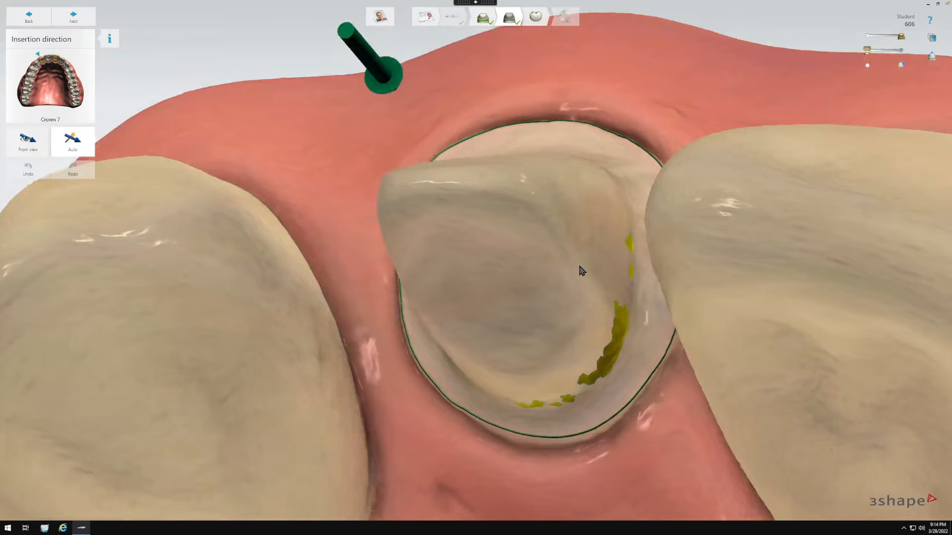
pyautogui.moveTo(580, 273); pyautogui.dragTo(617, 263, button='right')
pyautogui.moveTo(490, 259); pyautogui.dragTo(488, 259, button='right')
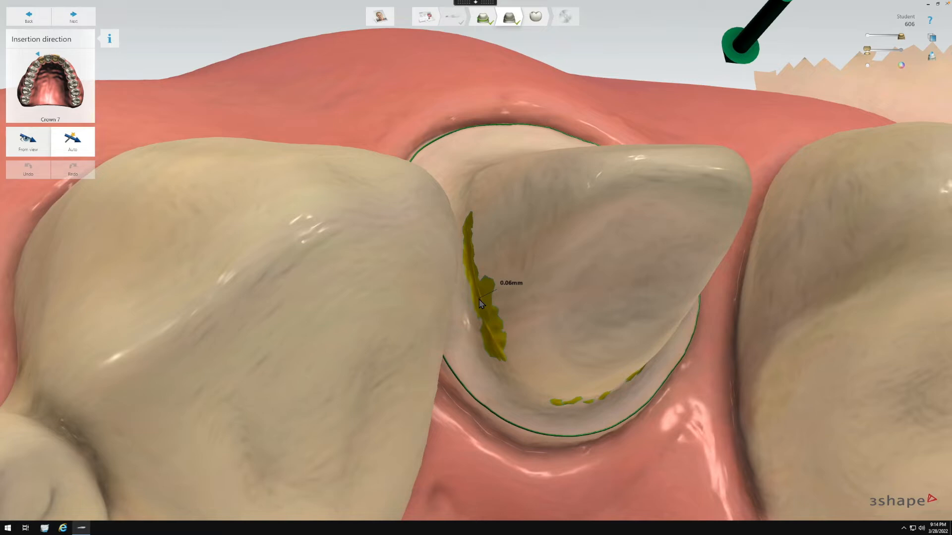
pyautogui.moveTo(540, 277); pyautogui.dragTo(495, 175, button='right')
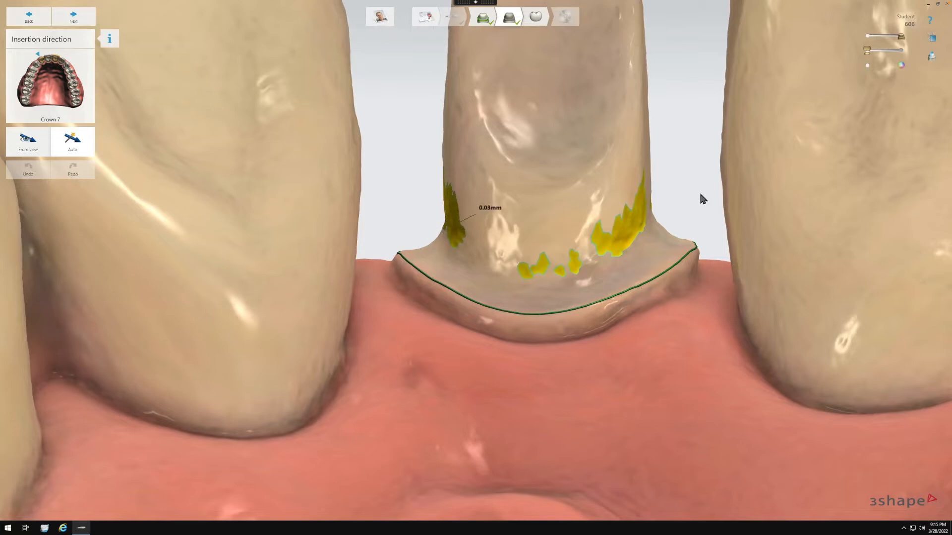
pyautogui.moveTo(699, 193); pyautogui.dragTo(712, 192, button='right')
pyautogui.moveTo(652, 343); pyautogui.dragTo(619, 264, button='right')
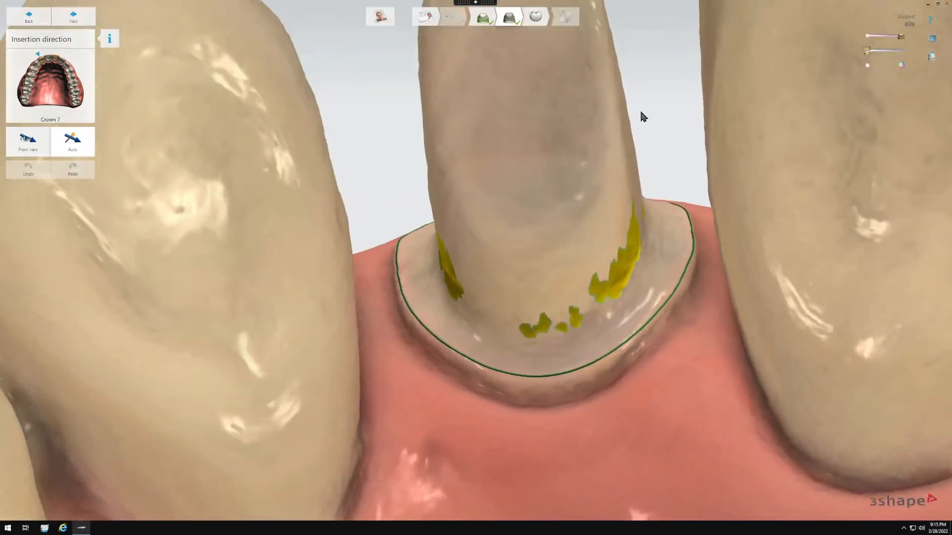
pyautogui.moveTo(643, 160); pyautogui.dragTo(652, 193, button='right')
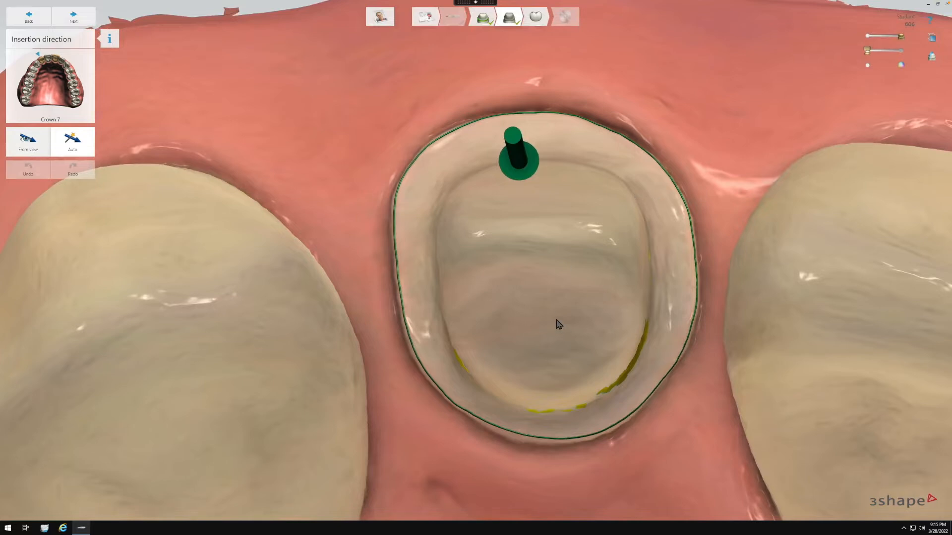
# Try the current view as tooth 7's insertion direction, check its undercuts from several angles, and undo the change.
pyautogui.click(26, 142)
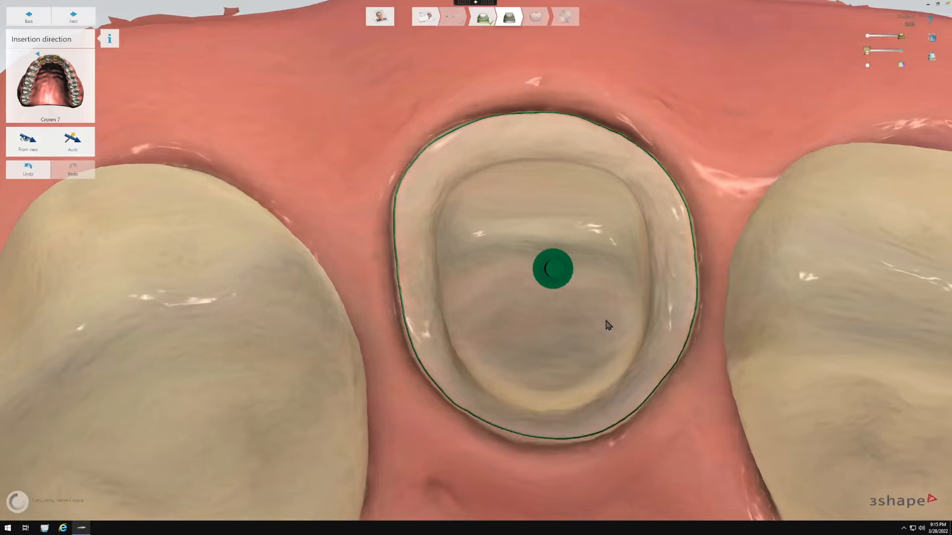
pyautogui.moveTo(551, 295); pyautogui.dragTo(594, 282, button='right')
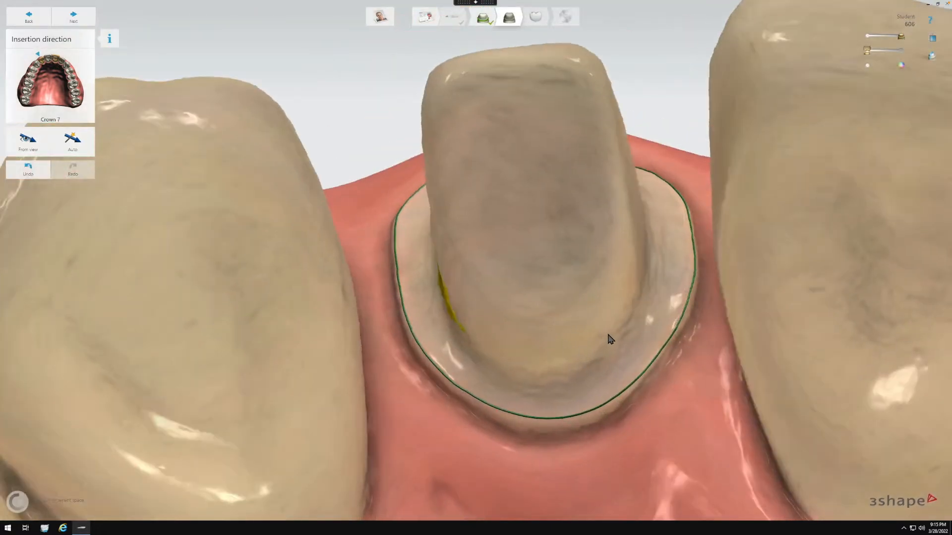
pyautogui.moveTo(631, 347); pyautogui.dragTo(614, 409, button='right')
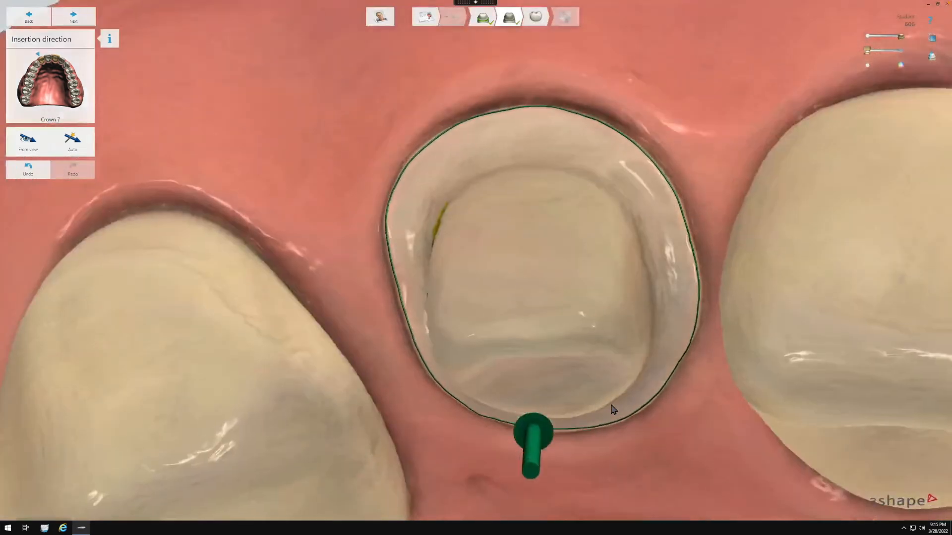
pyautogui.moveTo(495, 255)
pyautogui.mouseDown(button='right')
pyautogui.moveTo(476, 252)
pyautogui.moveTo(539, 216)
pyautogui.moveTo(491, 262)
pyautogui.mouseUp(button='right')
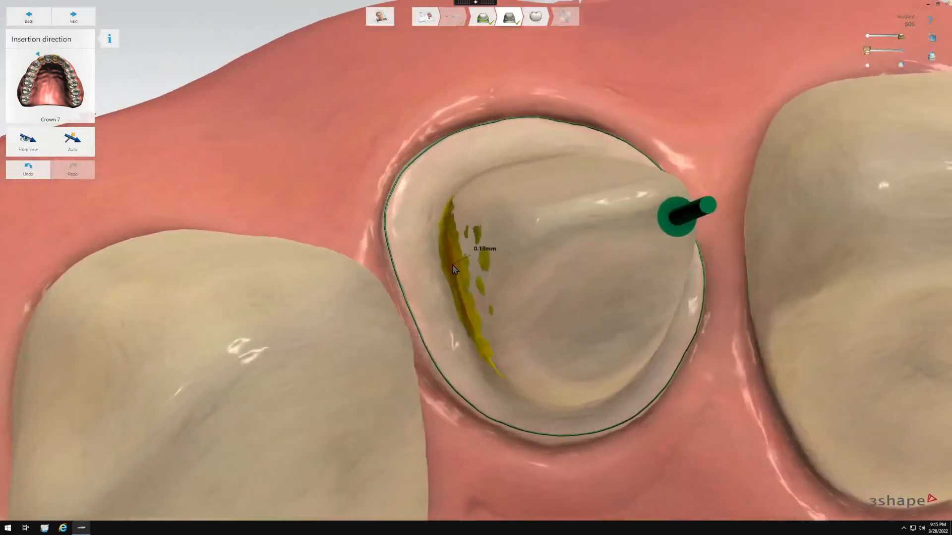
pyautogui.moveTo(461, 267)
pyautogui.mouseDown(button='right')
pyautogui.moveTo(487, 261)
pyautogui.moveTo(456, 260)
pyautogui.mouseUp(button='right')
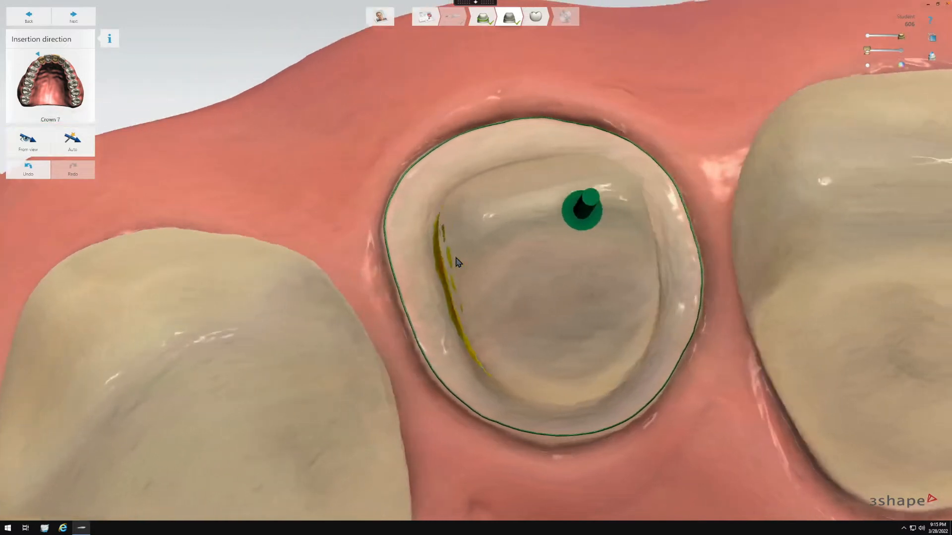
pyautogui.click(28, 168)
# Keep the automatic insertion directions for crowns 7 and 9 and proceed to the anatomy design.
pyautogui.moveTo(578, 440); pyautogui.dragTo(564, 412, button='right')
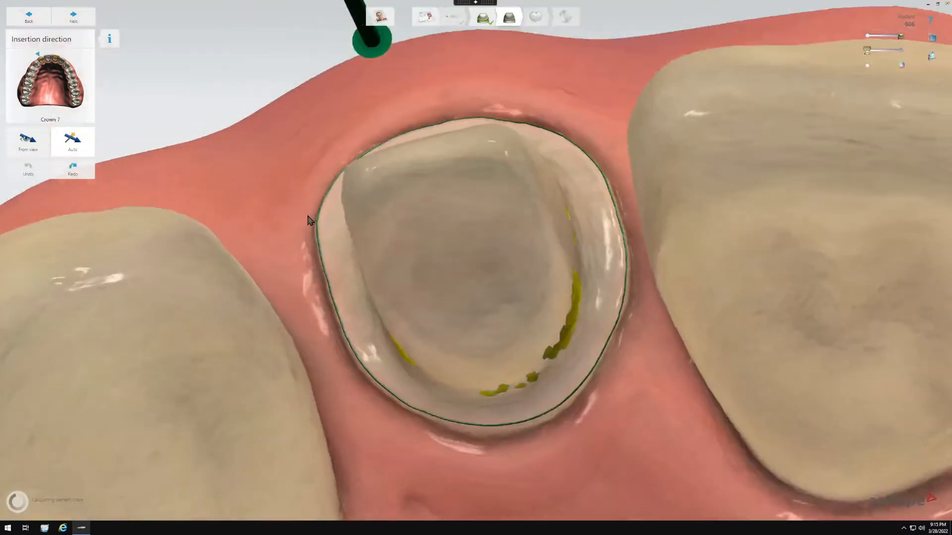
pyautogui.scroll(5, 440, 285)
pyautogui.scroll(-8, 440, 285)
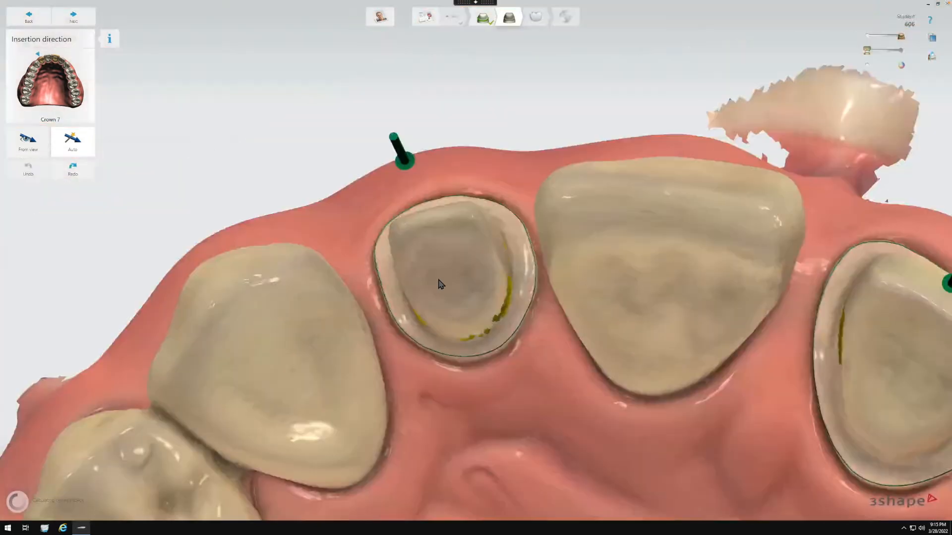
pyautogui.click(83, 15)
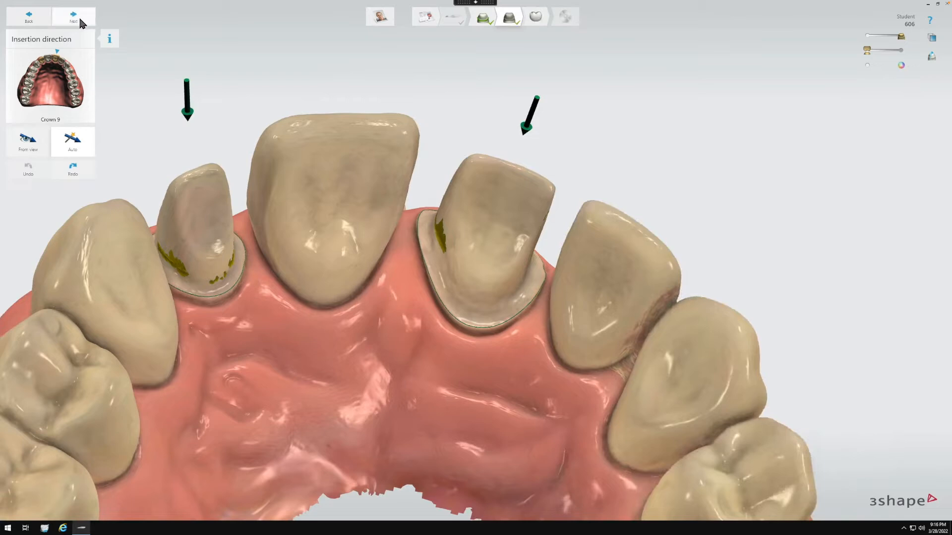
pyautogui.click(75, 19)
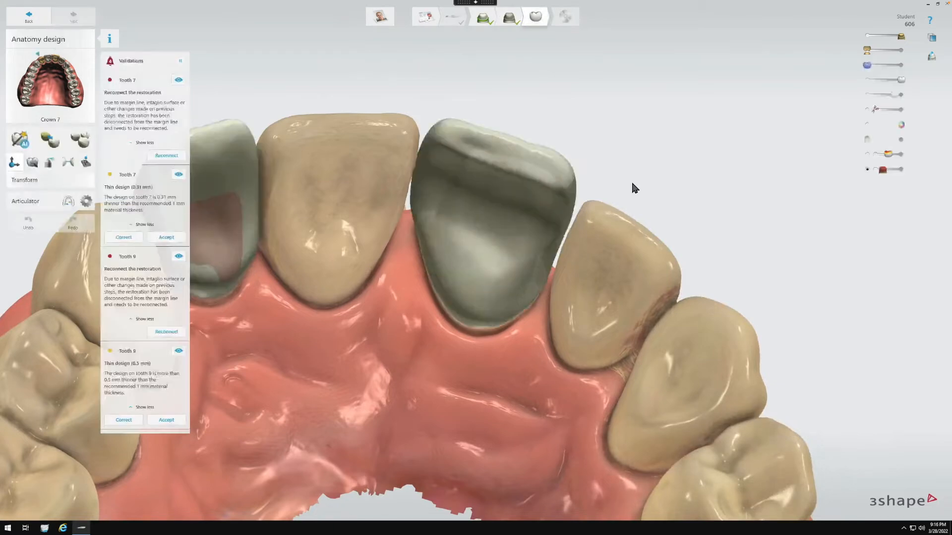
# Review both proposed crowns from the front and choose tooth 10, beside crown 9, as the shape to copy for crown 7.
pyautogui.moveTo(305, 61); pyautogui.dragTo(333, 185, button='right')
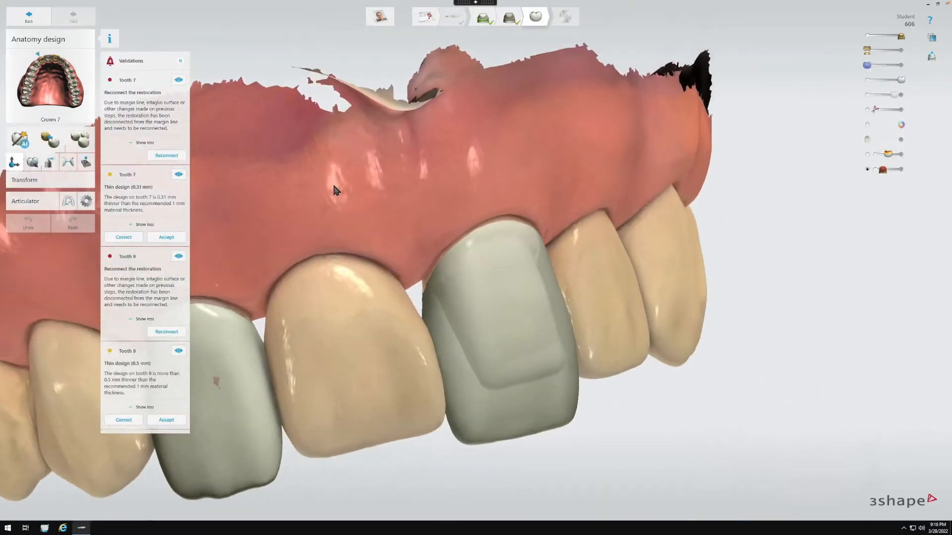
pyautogui.moveTo(334, 185); pyautogui.dragTo(468, 149, button='middle')
pyautogui.moveTo(467, 148); pyautogui.dragTo(443, 153, button='right')
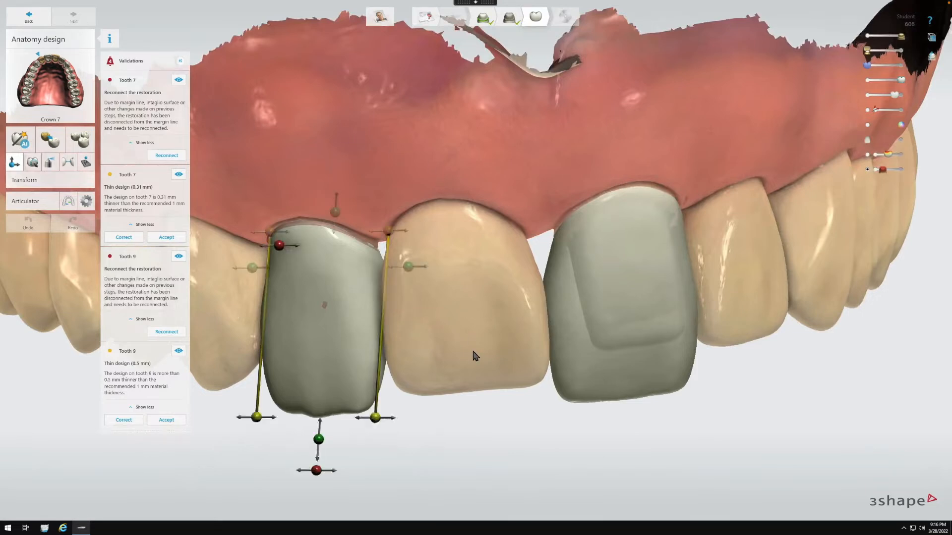
pyautogui.moveTo(475, 355); pyautogui.dragTo(418, 354, button='right')
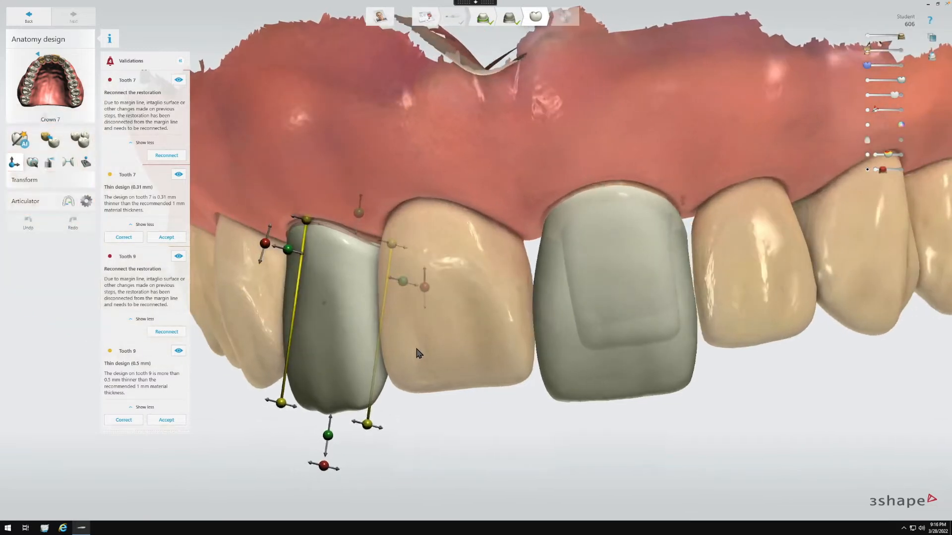
pyautogui.moveTo(417, 353)
pyautogui.mouseDown(button='right')
pyautogui.moveTo(440, 323)
pyautogui.moveTo(406, 349)
pyautogui.moveTo(418, 367)
pyautogui.moveTo(428, 359)
pyautogui.mouseUp(button='right')
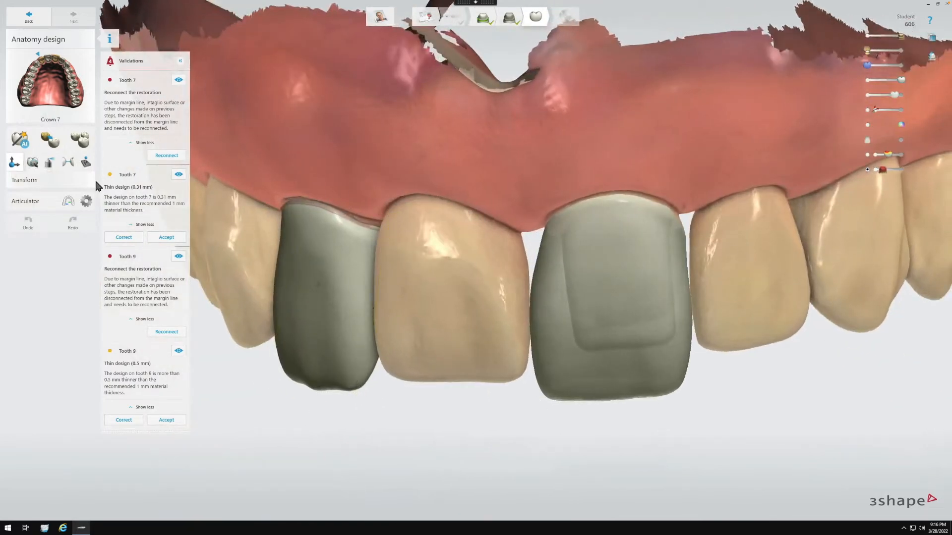
pyautogui.click(52, 142)
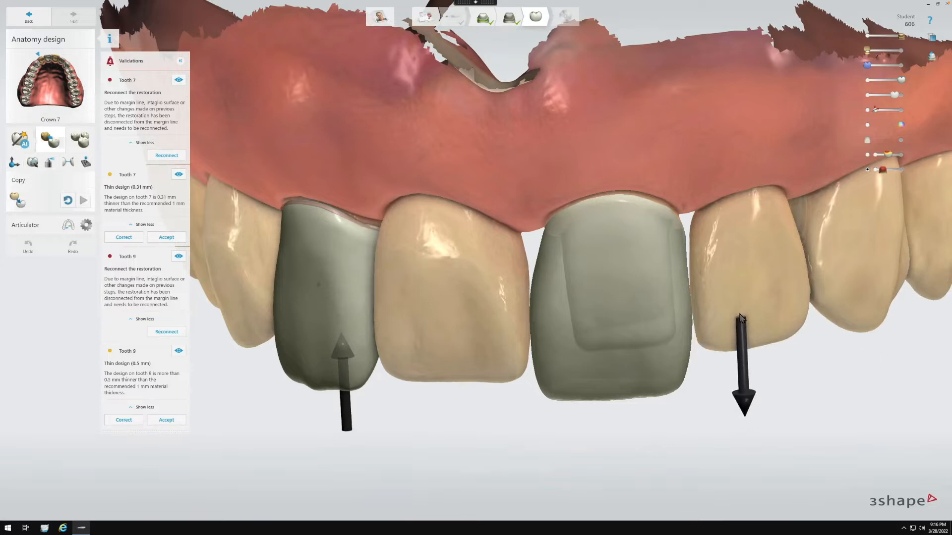
pyautogui.moveTo(751, 341); pyautogui.dragTo(753, 310, button='right')
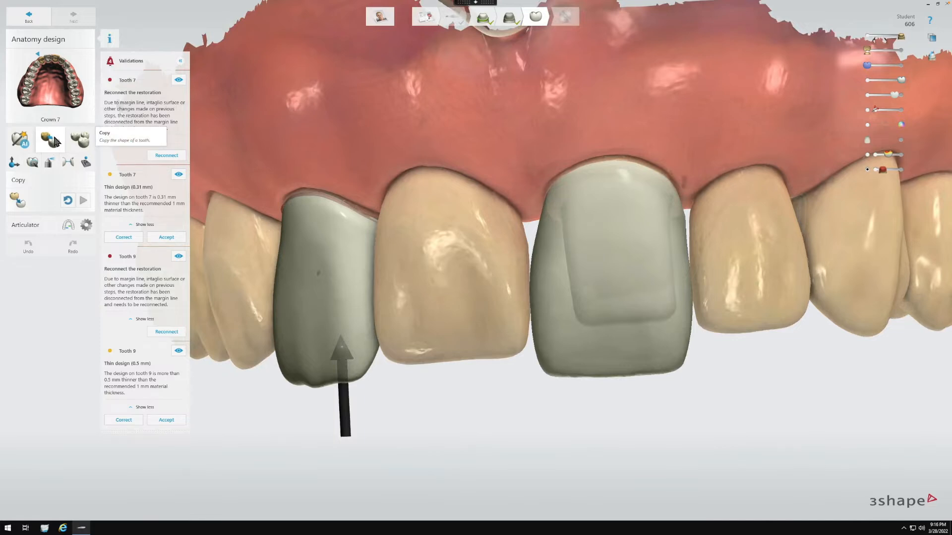
pyautogui.click(762, 333)
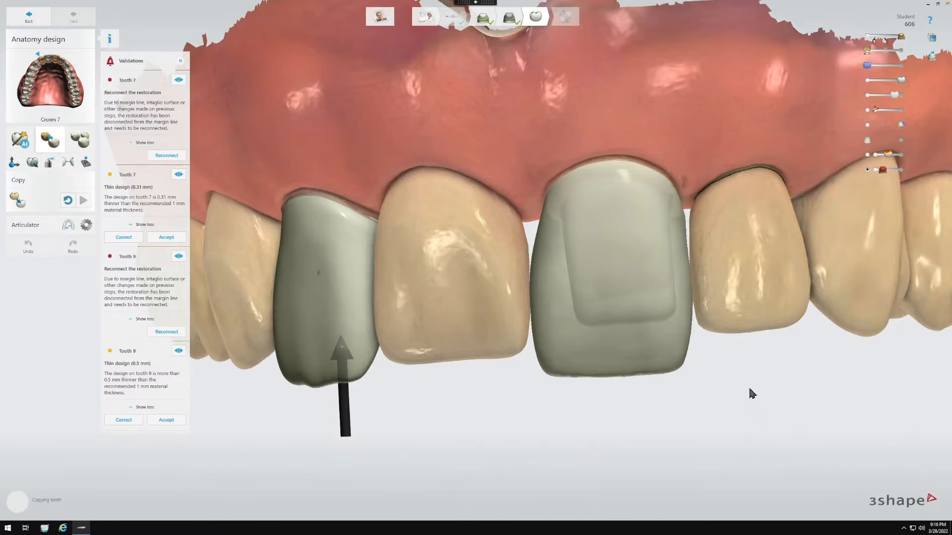
# Examine the cut-out line around tooth 10 from the back, especially along the contact with the neighboring canine.
pyautogui.moveTo(750, 391); pyautogui.dragTo(809, 184, button='right')
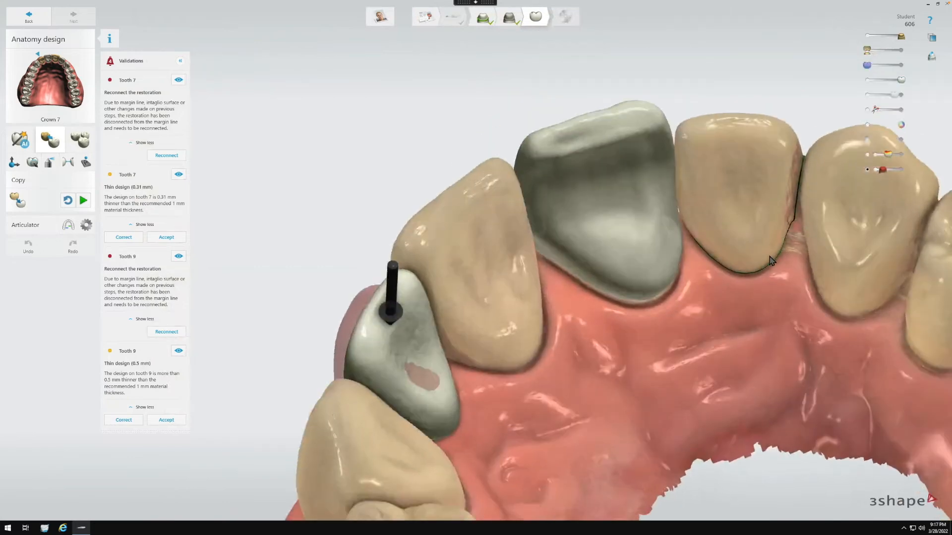
pyautogui.moveTo(737, 228); pyautogui.dragTo(736, 189, button='right')
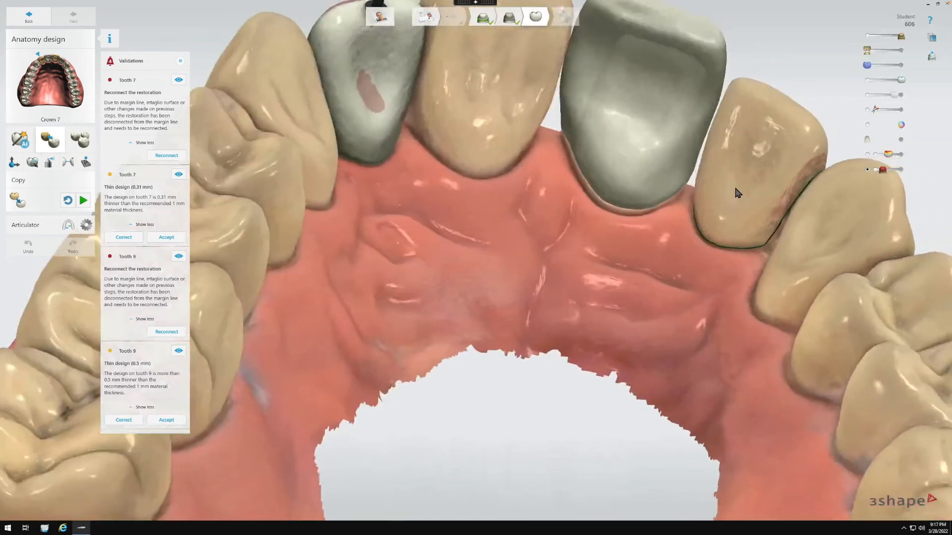
pyautogui.scroll(-10, 790, 215)
pyautogui.scroll(10, 781, 204)
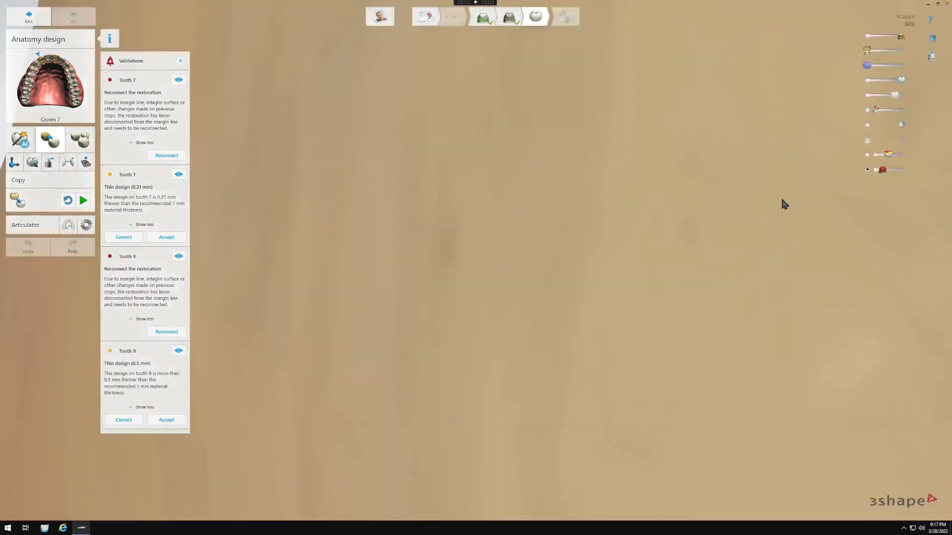
pyautogui.scroll(-4, 781, 205)
pyautogui.moveTo(778, 208); pyautogui.dragTo(646, 179, button='middle')
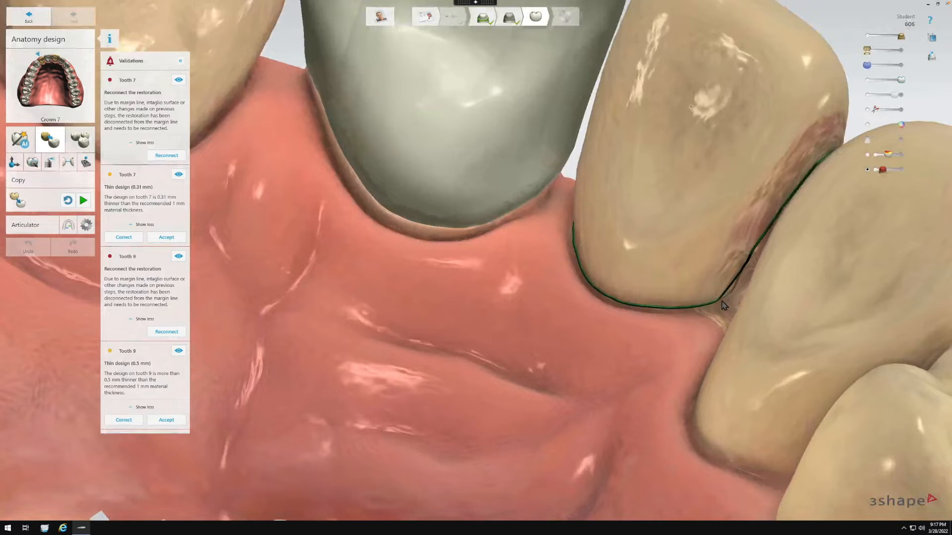
pyautogui.moveTo(739, 298)
pyautogui.mouseDown(button='right')
pyautogui.moveTo(759, 307)
pyautogui.moveTo(739, 301)
pyautogui.mouseUp(button='right')
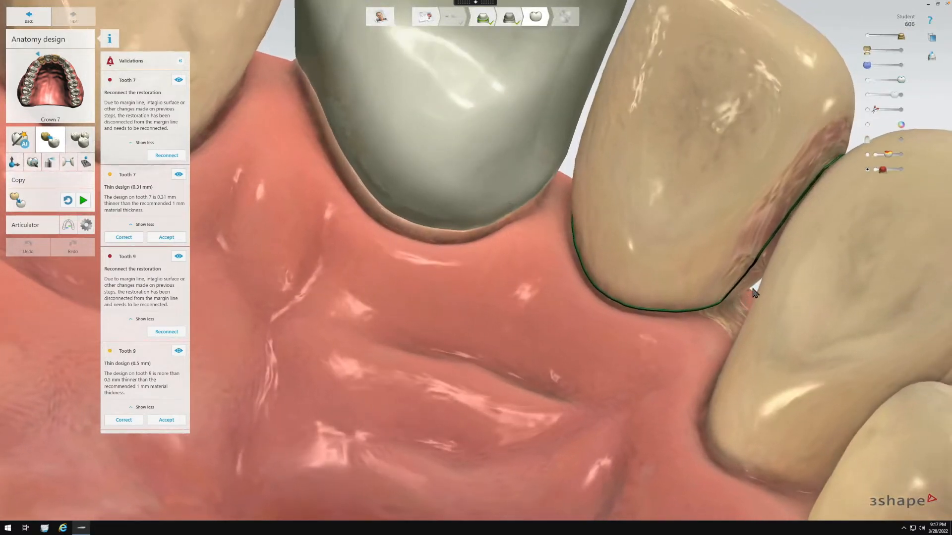
pyautogui.moveTo(808, 298); pyautogui.dragTo(810, 300, button='right')
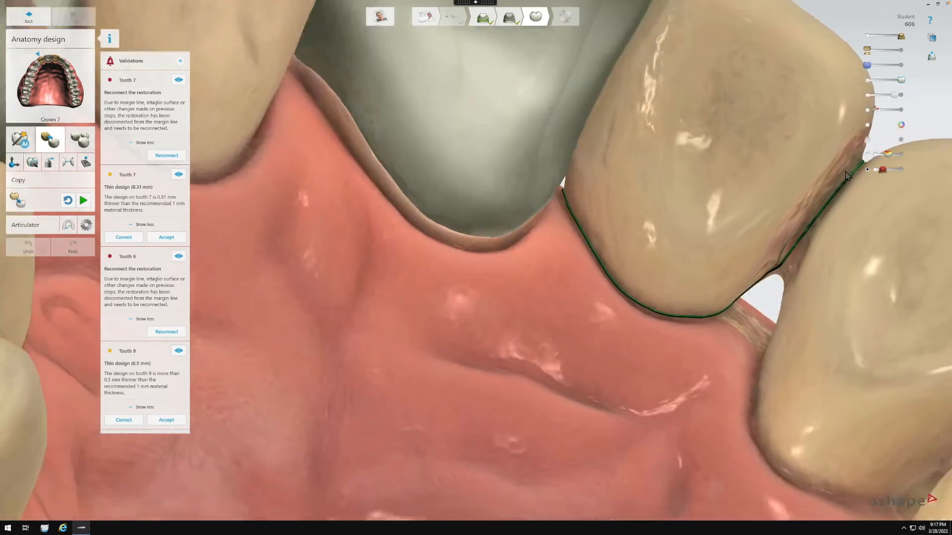
# Try to redraw tooth 10's cut-out line near the gap beside the canine, and dismiss the notice.
pyautogui.moveTo(714, 293); pyautogui.dragTo(697, 311, button='right')
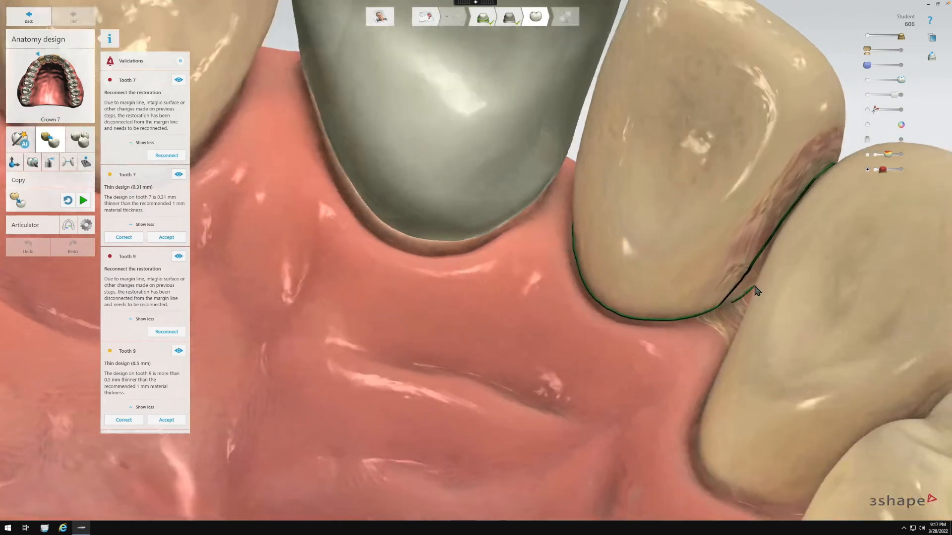
pyautogui.moveTo(780, 303); pyautogui.dragTo(555, 347, button='right')
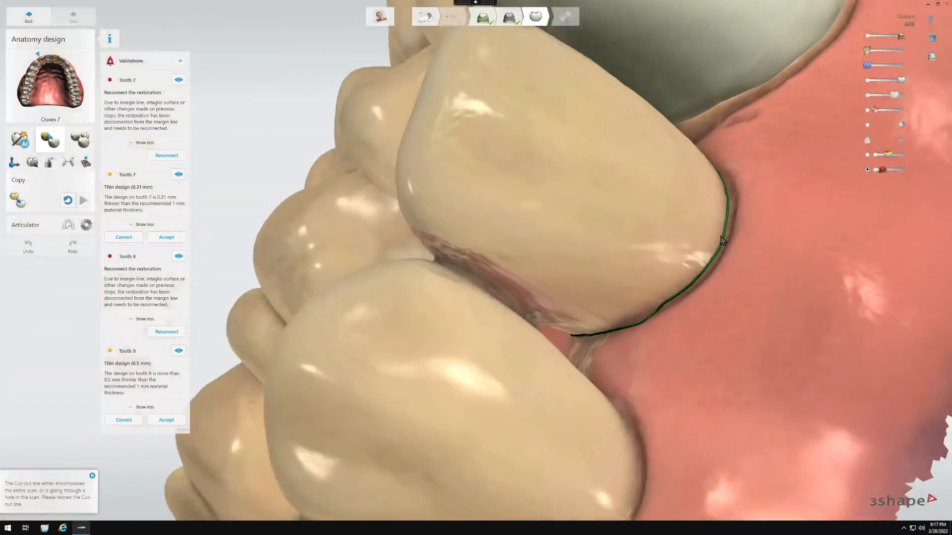
pyautogui.moveTo(707, 311); pyautogui.dragTo(693, 332, button='right')
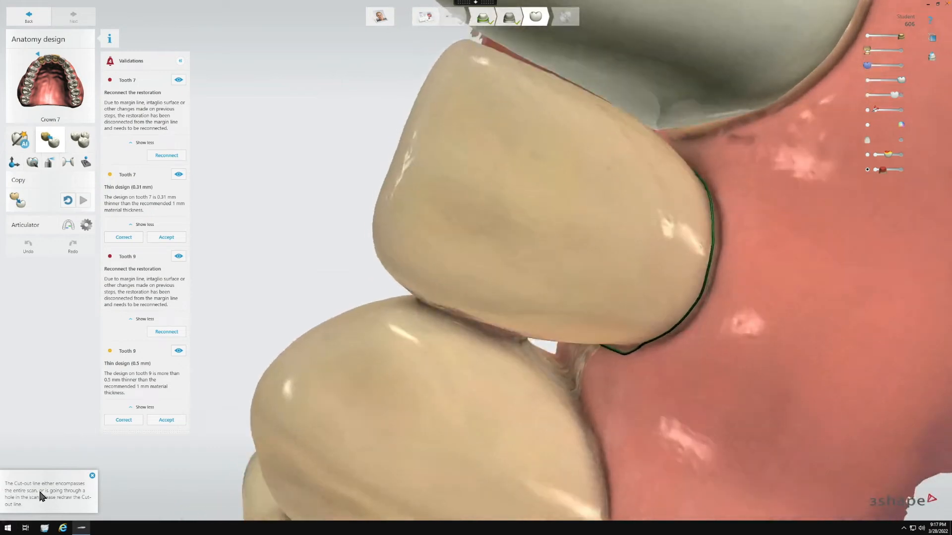
pyautogui.click(92, 475)
# Redraw tooth 10's cut-out line along the canine contact and around the gum edge on its back side.
pyautogui.scroll(-3, 737, 347)
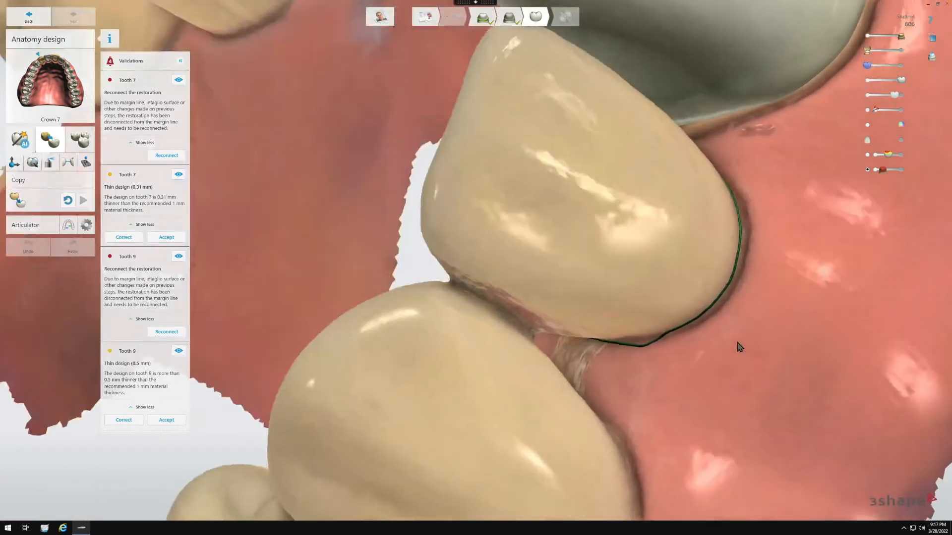
pyautogui.moveTo(741, 334); pyautogui.dragTo(671, 335, button='right')
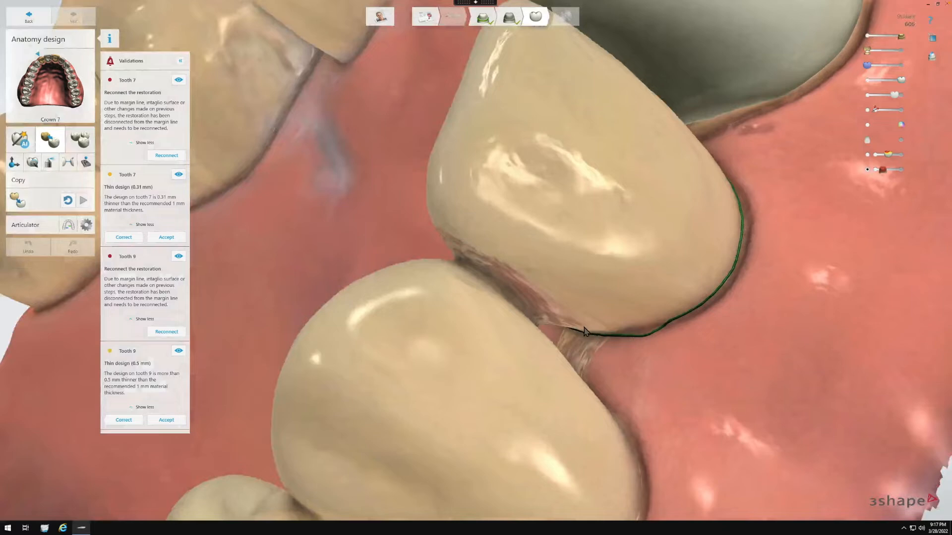
pyautogui.moveTo(585, 333)
pyautogui.mouseDown()
pyautogui.moveTo(531, 289)
pyautogui.moveTo(456, 255)
pyautogui.mouseUp()
pyautogui.moveTo(513, 274); pyautogui.dragTo(701, 314, button='right')
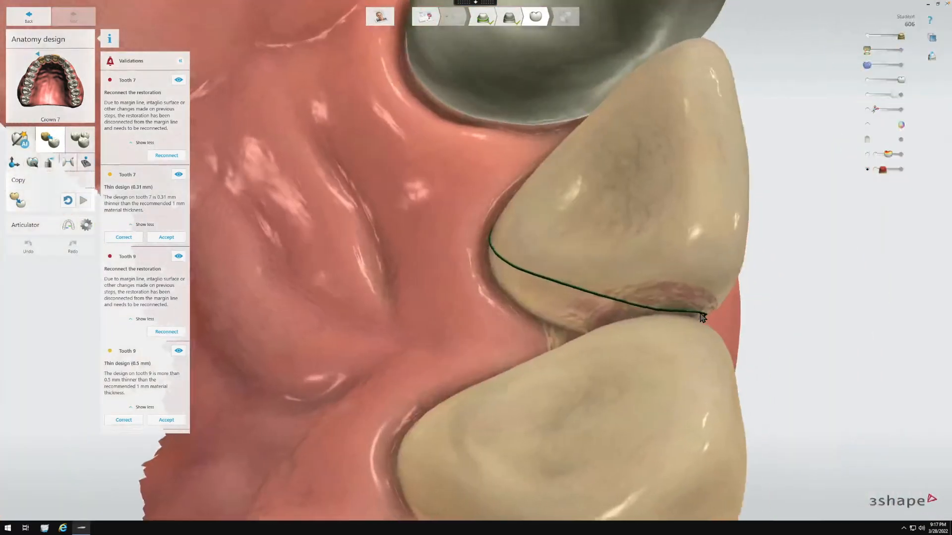
pyautogui.moveTo(701, 319)
pyautogui.mouseDown()
pyautogui.moveTo(618, 336)
pyautogui.moveTo(538, 315)
pyautogui.mouseUp()
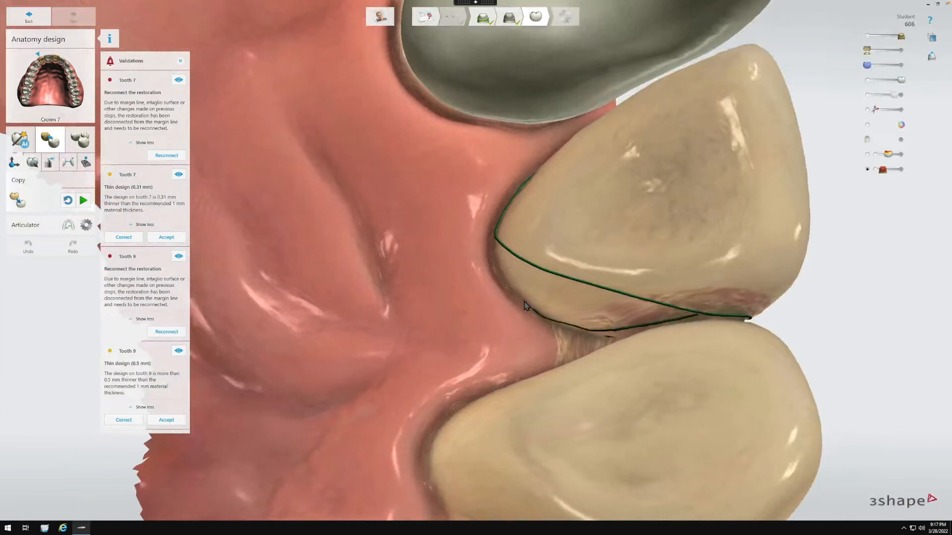
pyautogui.moveTo(499, 253); pyautogui.dragTo(499, 254)
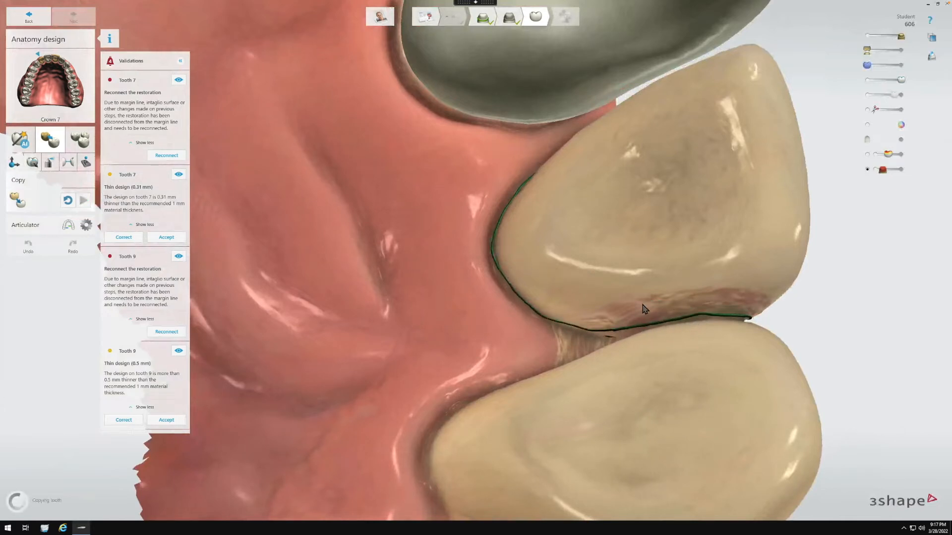
# Check the redrawn cut-out line and the whole arch, and apply the copy of tooth 10's shape to crown 7.
pyautogui.moveTo(512, 329)
pyautogui.mouseDown(button='right')
pyautogui.moveTo(453, 340)
pyautogui.moveTo(426, 288)
pyautogui.moveTo(892, 333)
pyautogui.mouseUp(button='right')
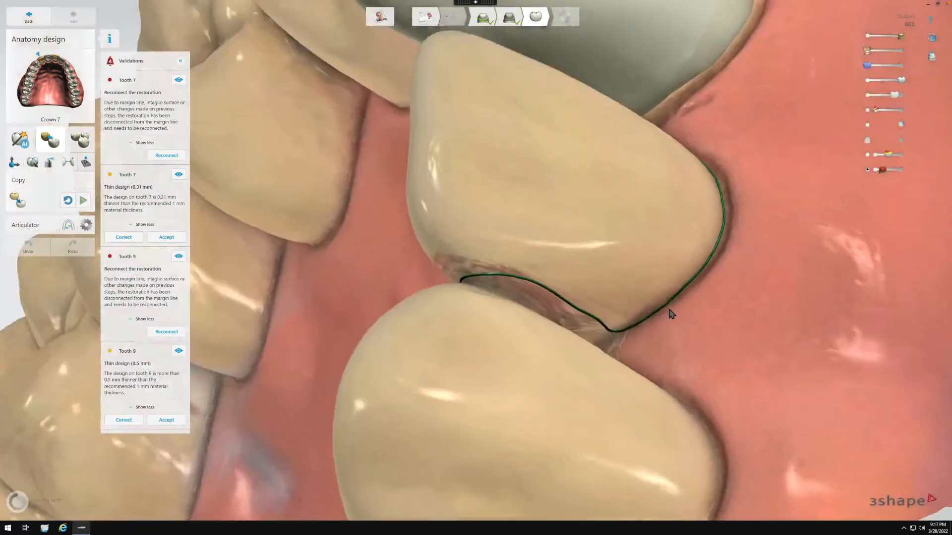
pyautogui.moveTo(625, 257); pyautogui.dragTo(657, 273, button='right')
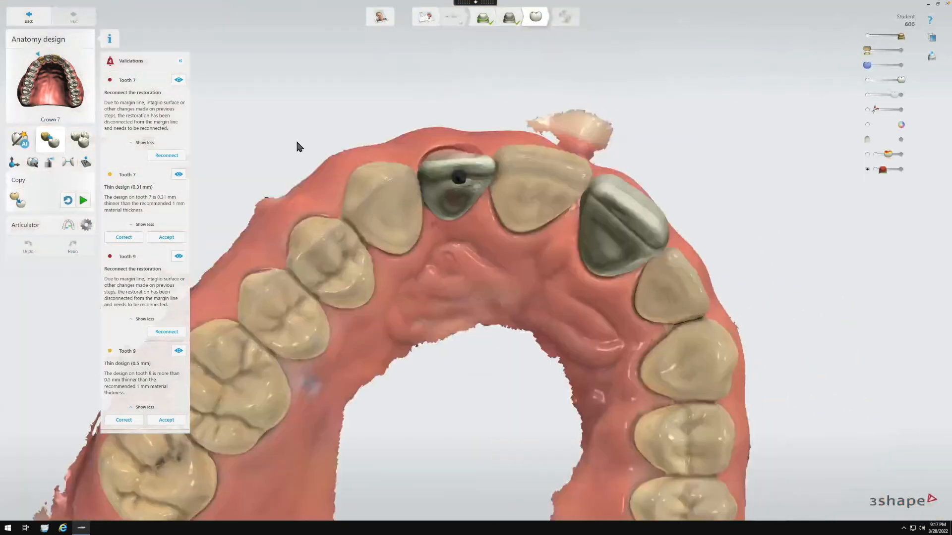
pyautogui.moveTo(291, 181); pyautogui.dragTo(290, 221, button='right')
pyautogui.moveTo(462, 265); pyautogui.dragTo(479, 199, button='right')
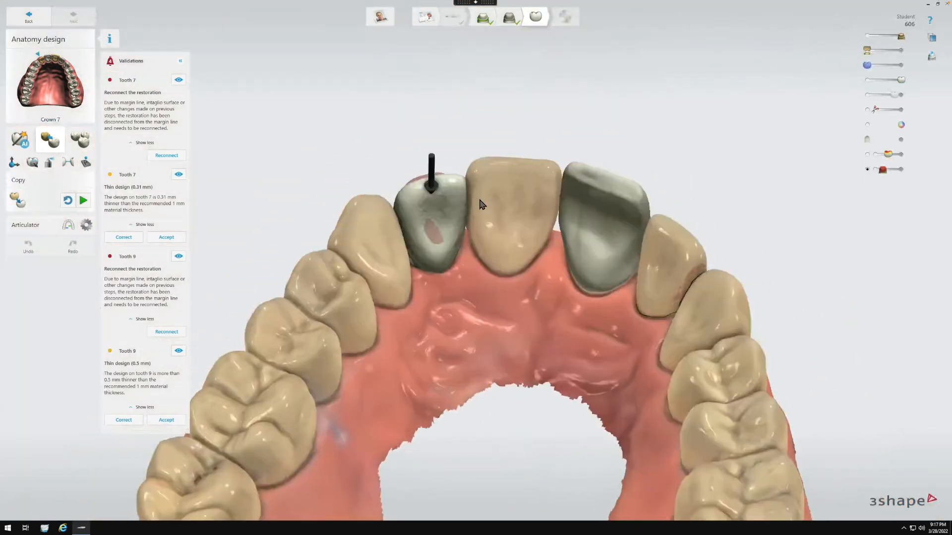
pyautogui.moveTo(559, 268); pyautogui.dragTo(393, 196, button='right')
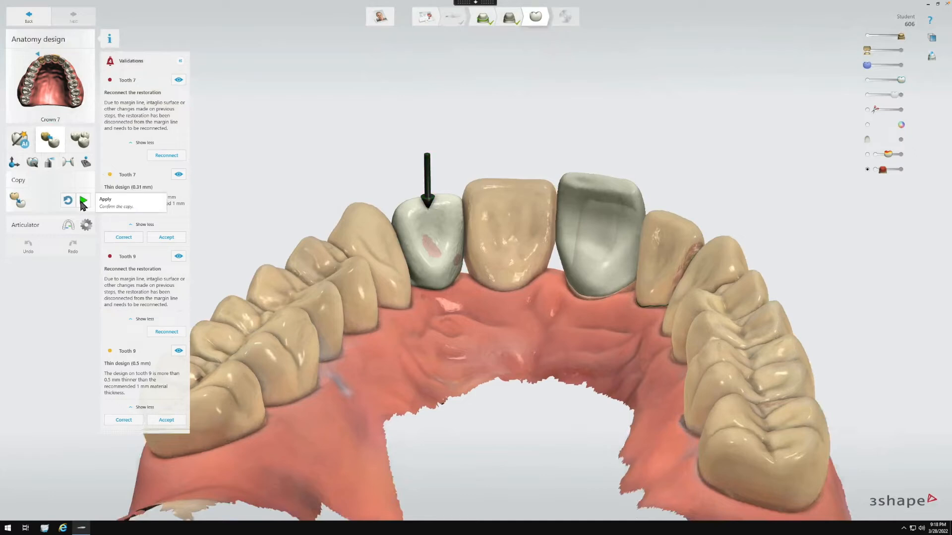
pyautogui.click(83, 201)
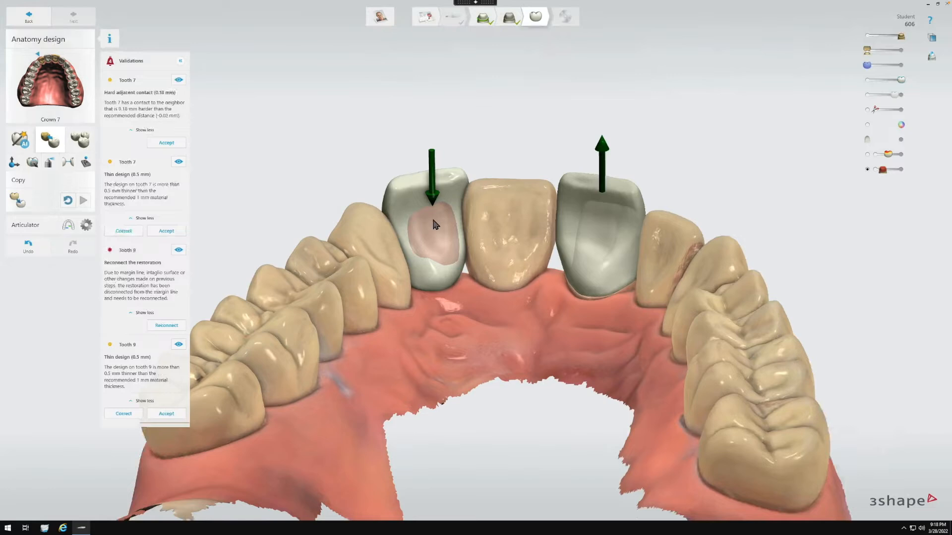
# Make crown 9 the active restoration and copy the shape of tooth 8 onto it.
pyautogui.click(56, 63)
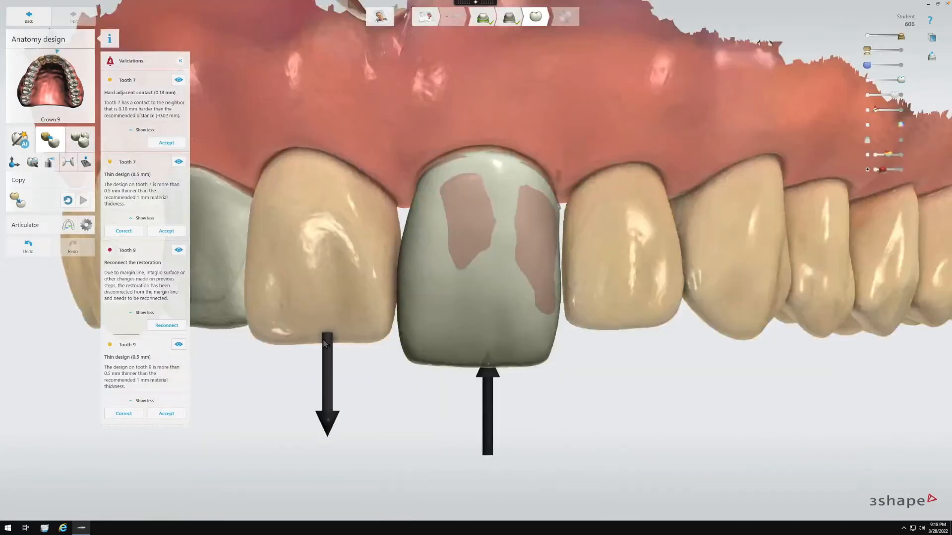
pyautogui.click(321, 346)
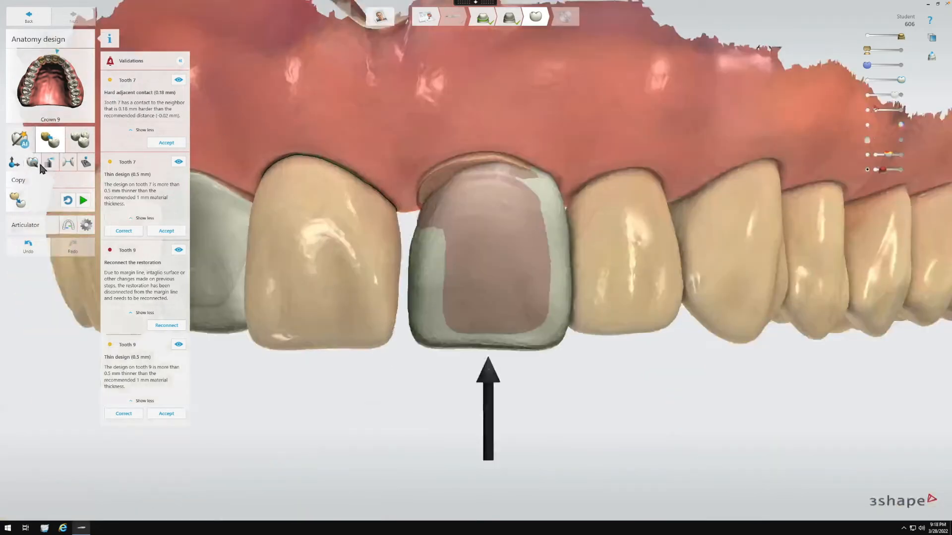
pyautogui.click(20, 165)
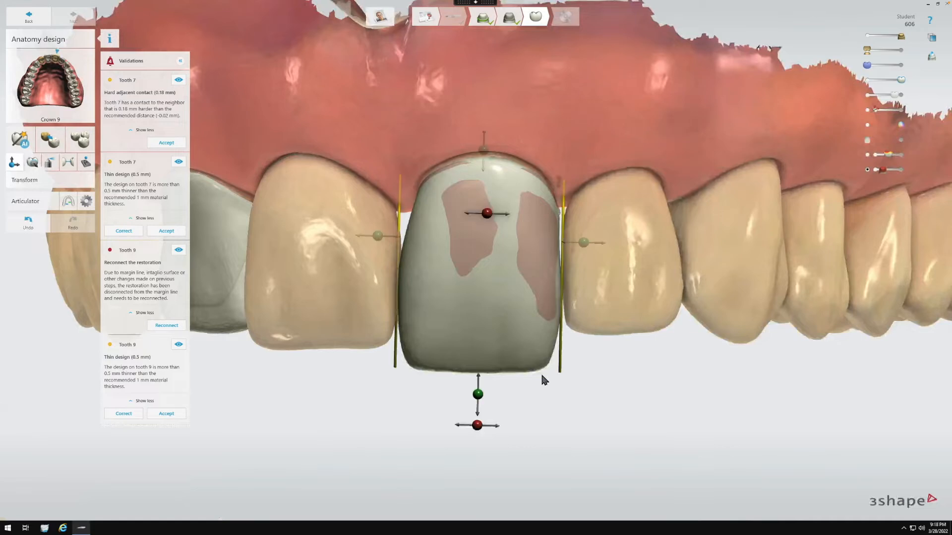
pyautogui.click(51, 143)
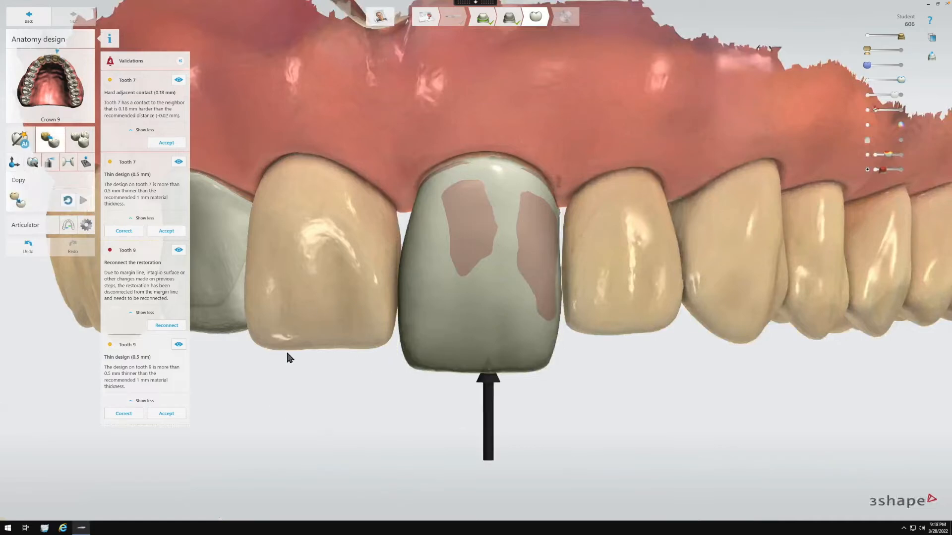
pyautogui.click(316, 348)
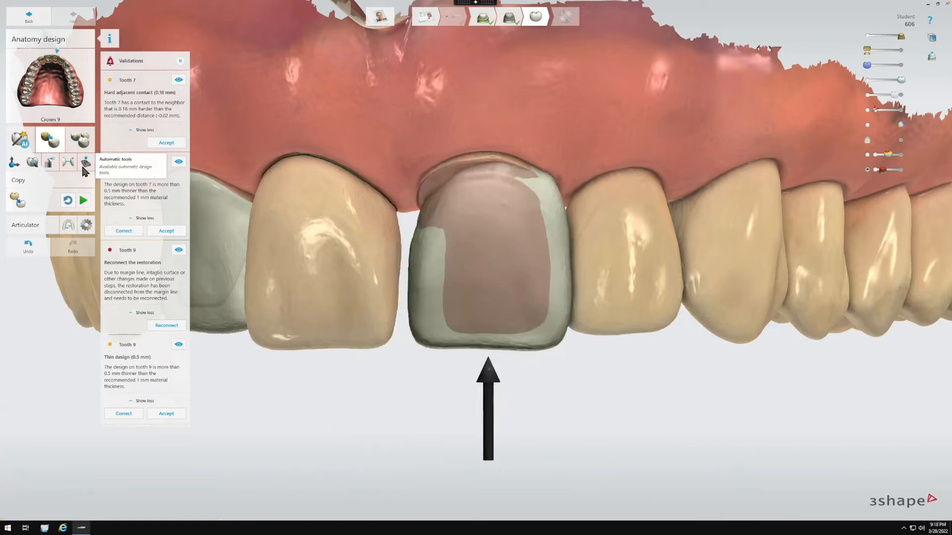
pyautogui.click(84, 200)
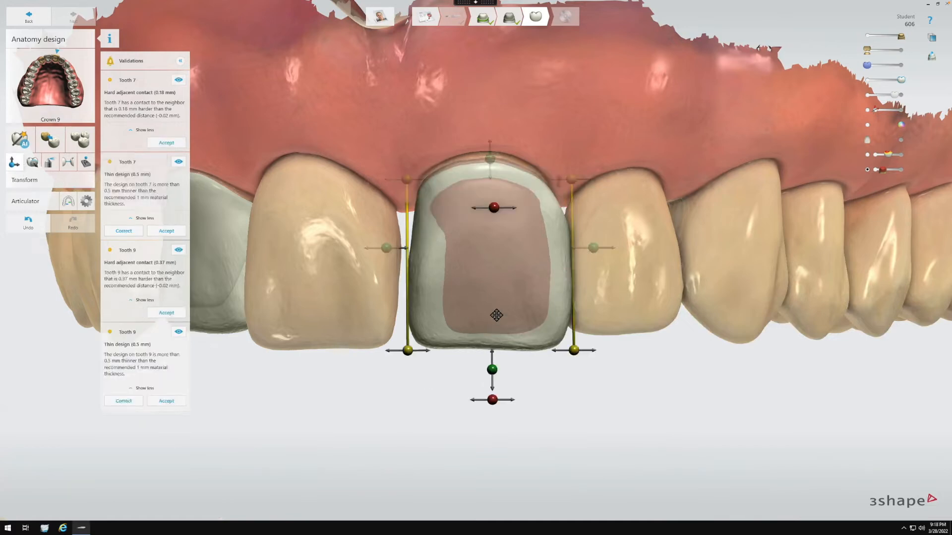
# Shift crown 9 slightly toward tooth 8 to centre it between its neighbours, and slightly lengthen its biting edge.
pyautogui.moveTo(498, 297); pyautogui.dragTo(488, 298)
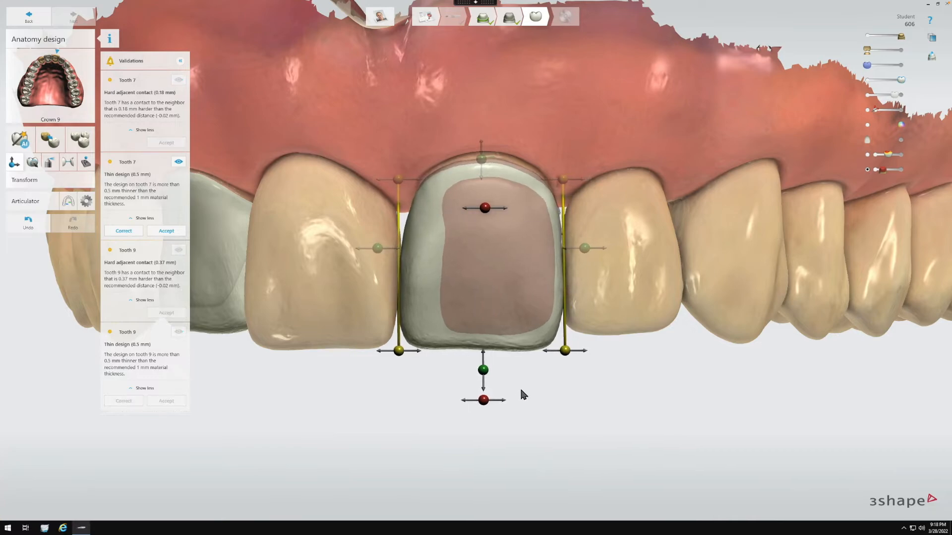
pyautogui.moveTo(520, 387); pyautogui.dragTo(524, 366, button='right')
pyautogui.moveTo(520, 403)
pyautogui.mouseDown(button='right')
pyautogui.moveTo(521, 412)
pyautogui.moveTo(504, 395)
pyautogui.mouseUp(button='right')
pyautogui.moveTo(485, 376); pyautogui.dragTo(487, 378)
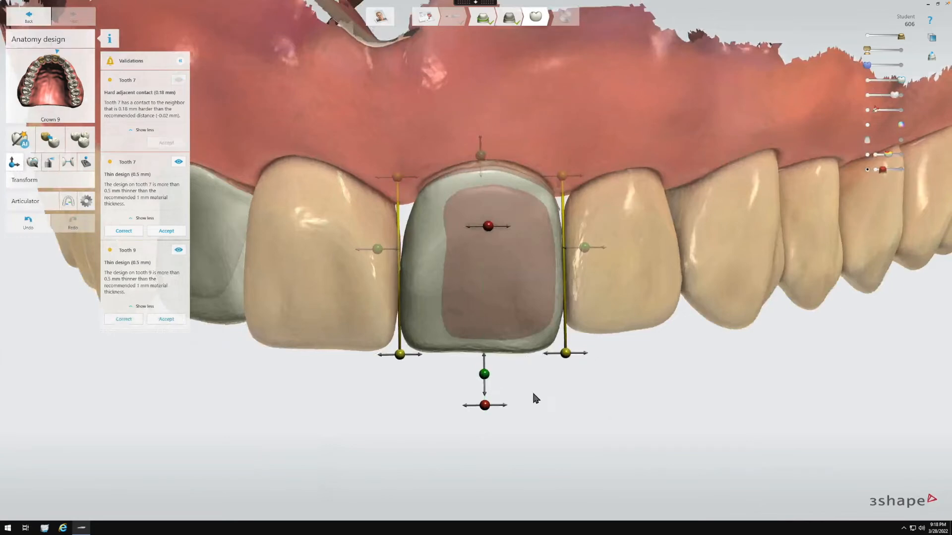
# From the biting-edge view, extend crown 9's side facing tooth 8 by about 0.1 mm to close the contact.
pyautogui.moveTo(548, 383); pyautogui.dragTo(516, 209, button='right')
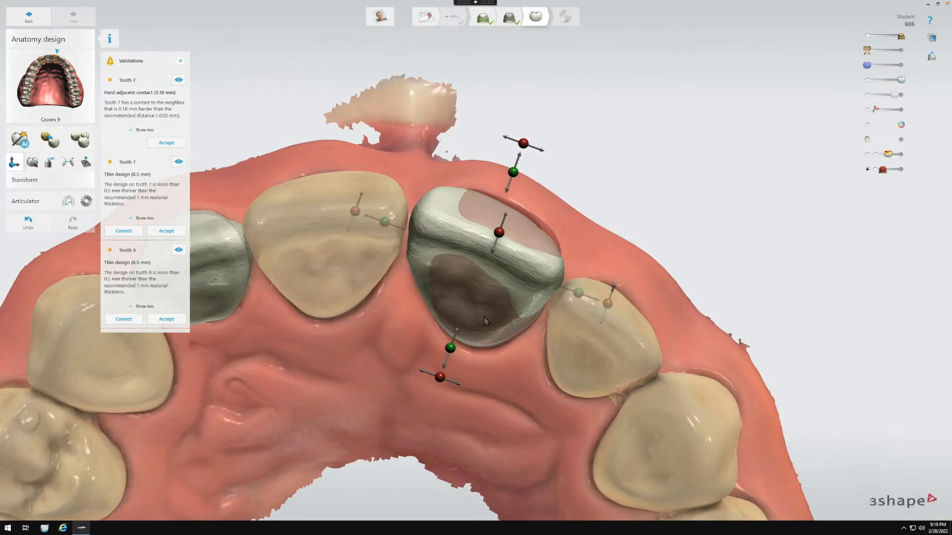
pyautogui.moveTo(385, 227); pyautogui.dragTo(384, 226)
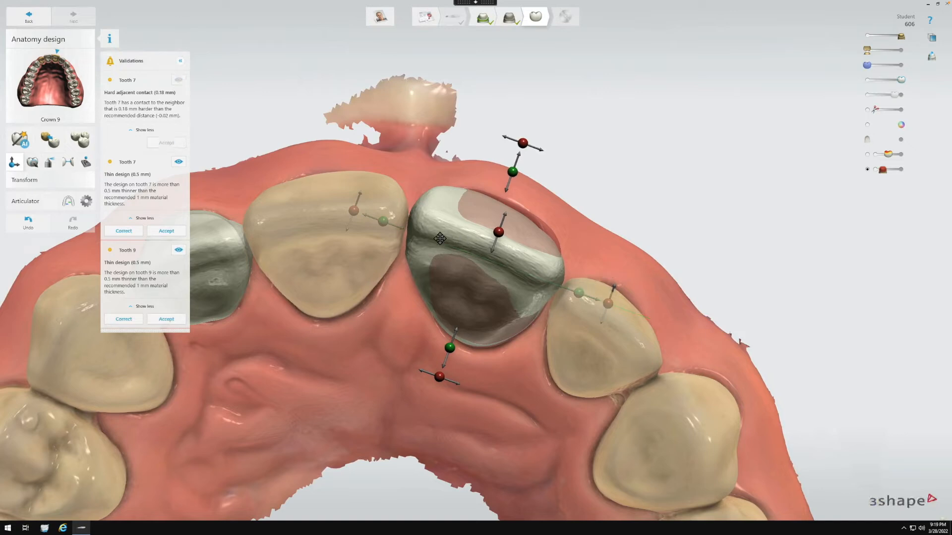
pyautogui.moveTo(385, 226); pyautogui.dragTo(384, 226)
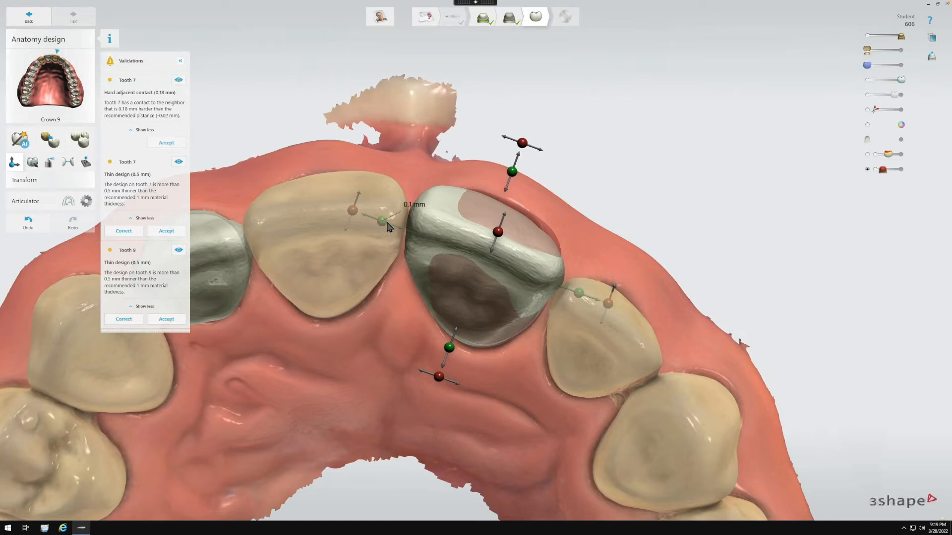
pyautogui.moveTo(562, 363); pyautogui.dragTo(757, 465, button='right')
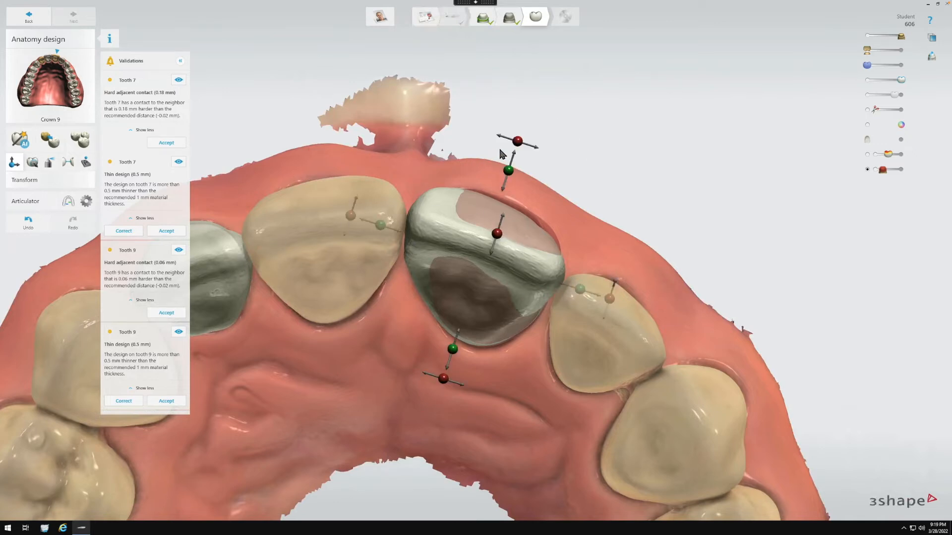
# Rotate crown 9 slightly in the arch, then extend its facial side about 0.2 mm and its palatal side about 0.1 mm.
pyautogui.moveTo(513, 143); pyautogui.dragTo(506, 168)
pyautogui.moveTo(668, 174); pyautogui.dragTo(677, 155, button='right')
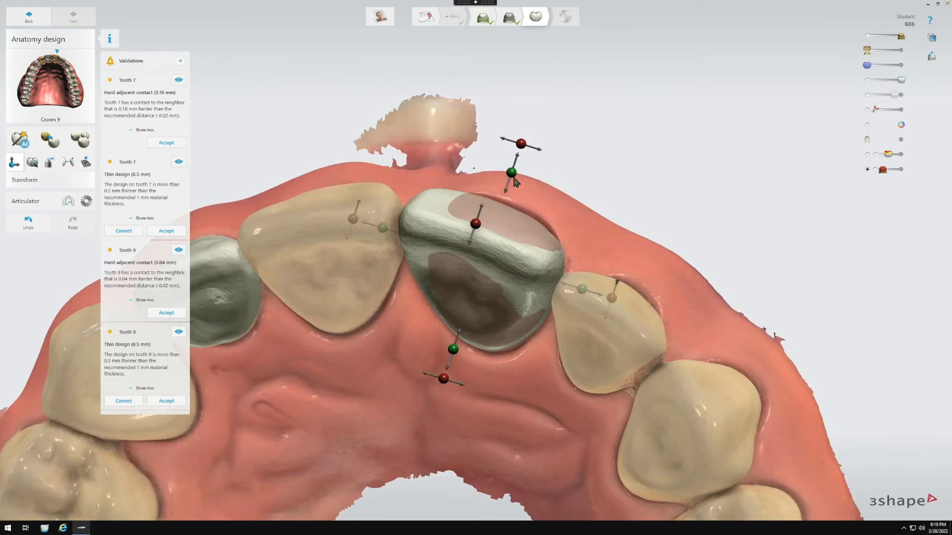
pyautogui.moveTo(513, 174); pyautogui.dragTo(513, 173)
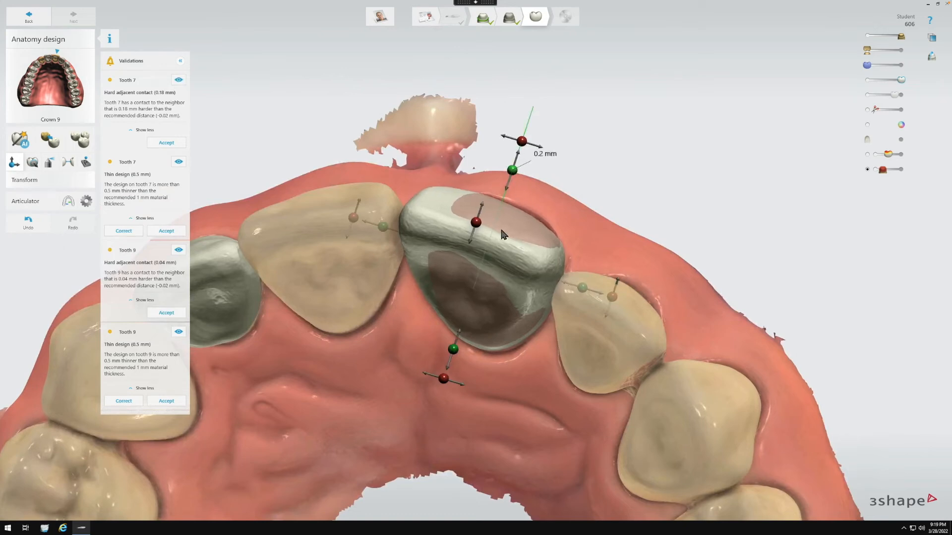
pyautogui.moveTo(453, 350); pyautogui.dragTo(451, 352)
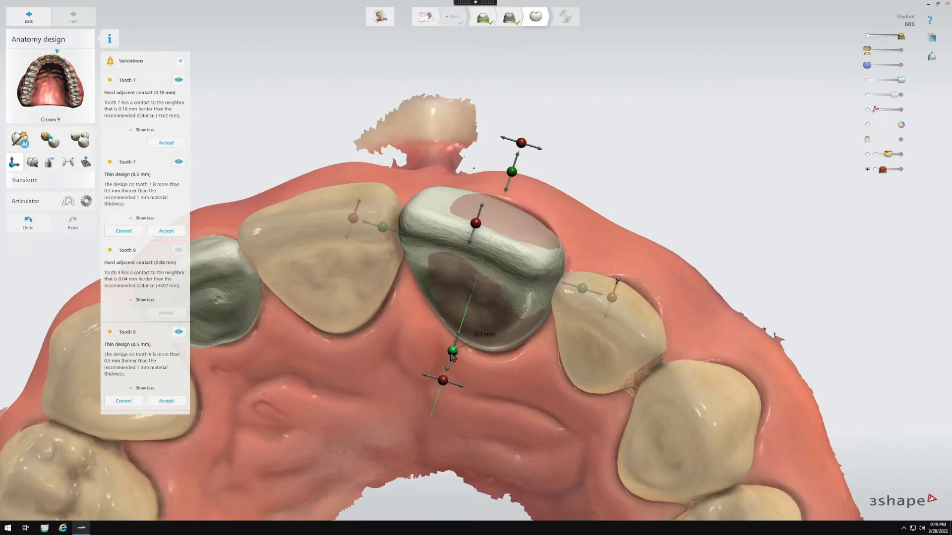
# Thicken crown 9's palatal side by moving its gum end and biting edge outward and extending the middle about 0.2 mm.
pyautogui.moveTo(652, 443); pyautogui.dragTo(401, 340, button='right')
pyautogui.moveTo(586, 346); pyautogui.dragTo(703, 356, button='right')
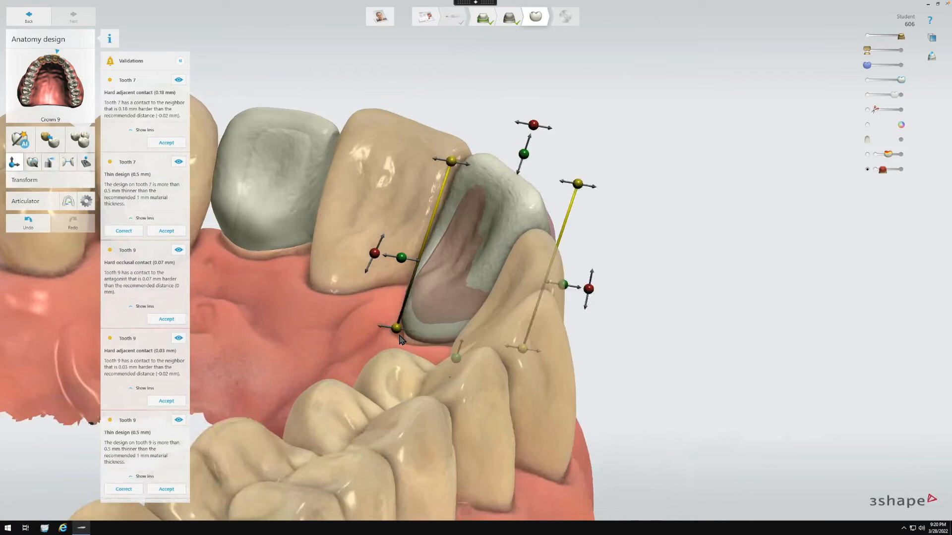
pyautogui.moveTo(397, 331); pyautogui.dragTo(396, 332)
pyautogui.moveTo(452, 168); pyautogui.dragTo(451, 166)
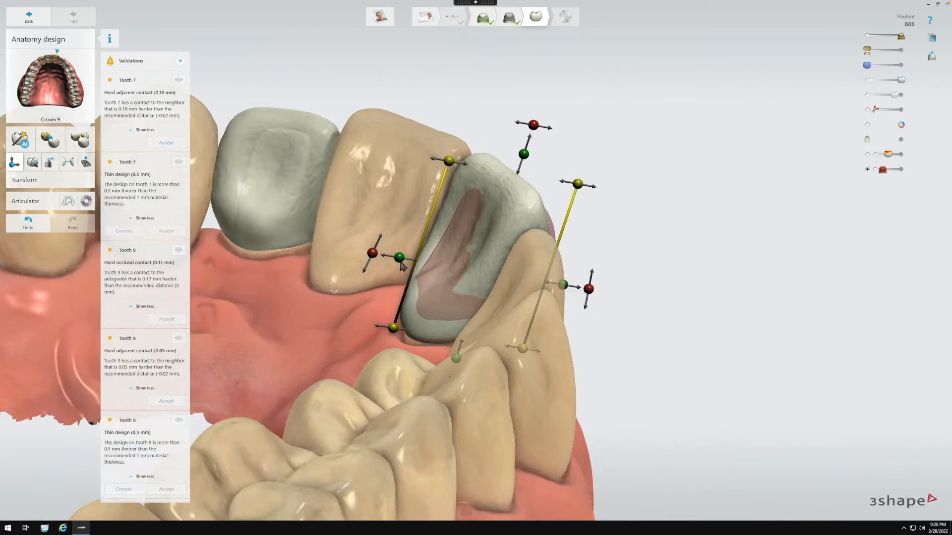
pyautogui.moveTo(400, 263); pyautogui.dragTo(398, 263)
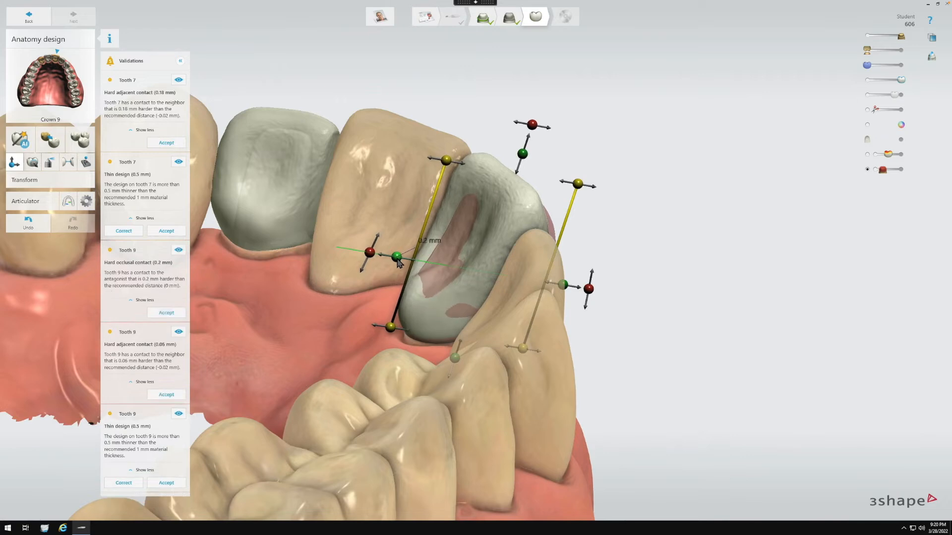
# Adjust the gum end of crown 9's palatal side and extend its facial surface slightly outward.
pyautogui.moveTo(523, 305); pyautogui.dragTo(502, 302, button='right')
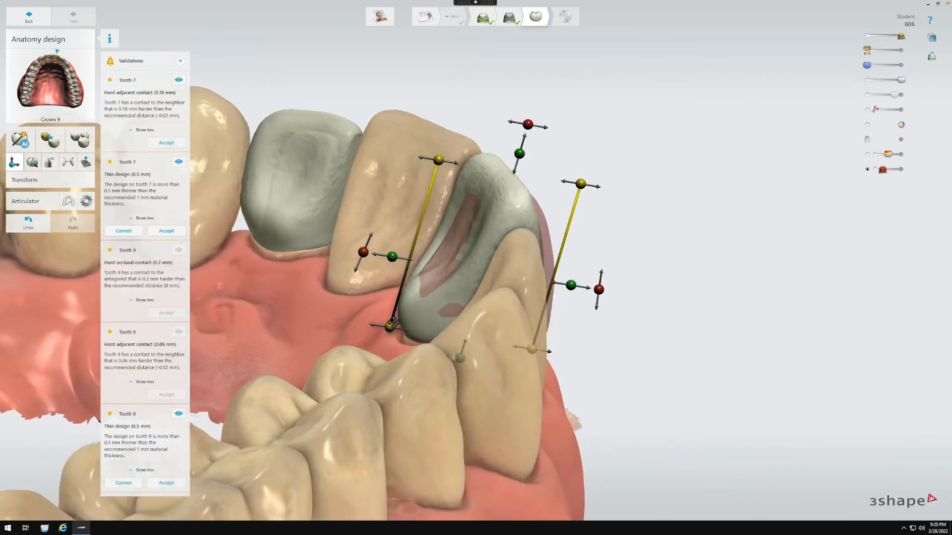
pyautogui.moveTo(390, 328); pyautogui.dragTo(392, 329)
pyautogui.moveTo(445, 309); pyautogui.dragTo(418, 308, button='right')
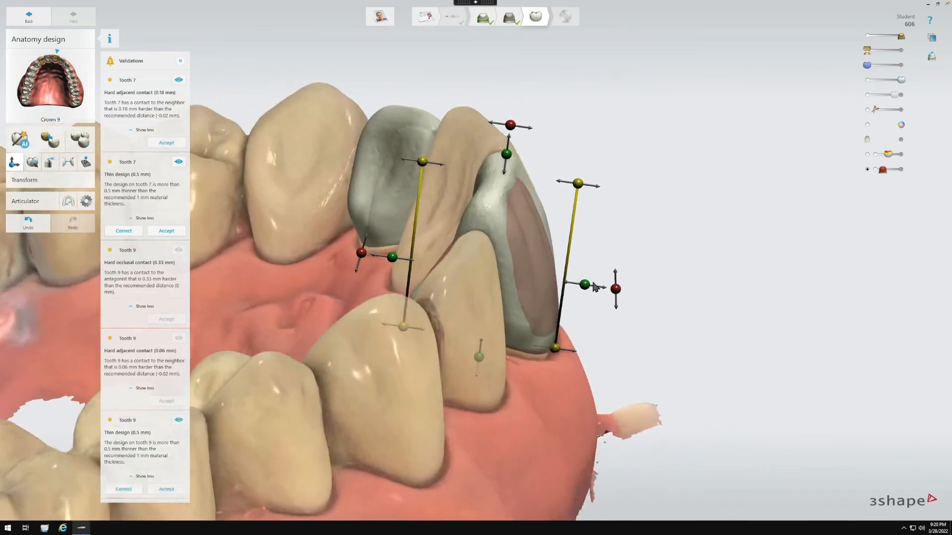
pyautogui.moveTo(590, 288); pyautogui.dragTo(593, 288)
# Select crown 7, extend its facial side outward, and rotate it slightly to line up with the arch.
pyautogui.moveTo(207, 178); pyautogui.dragTo(294, 247, button='right')
pyautogui.click(294, 247)
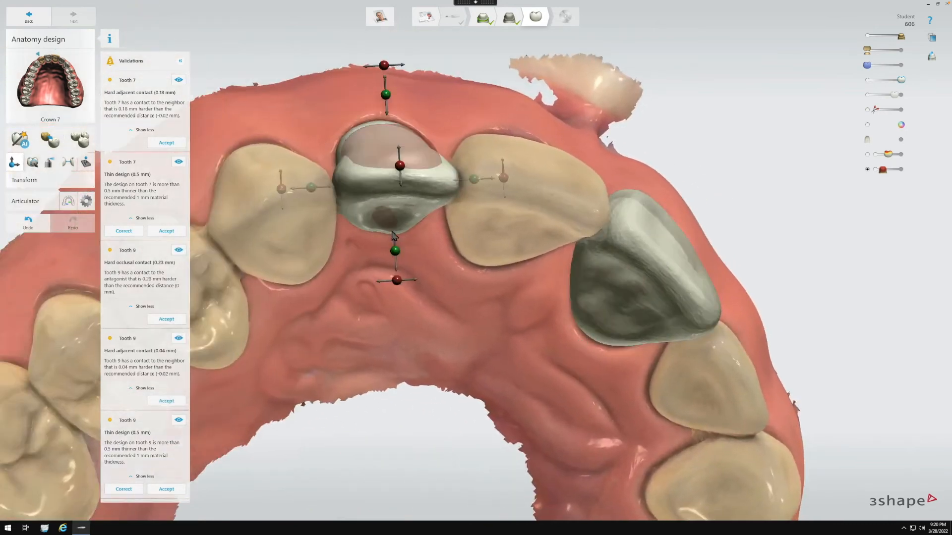
pyautogui.moveTo(392, 236); pyautogui.dragTo(392, 149, button='right')
pyautogui.moveTo(392, 100); pyautogui.dragTo(392, 94)
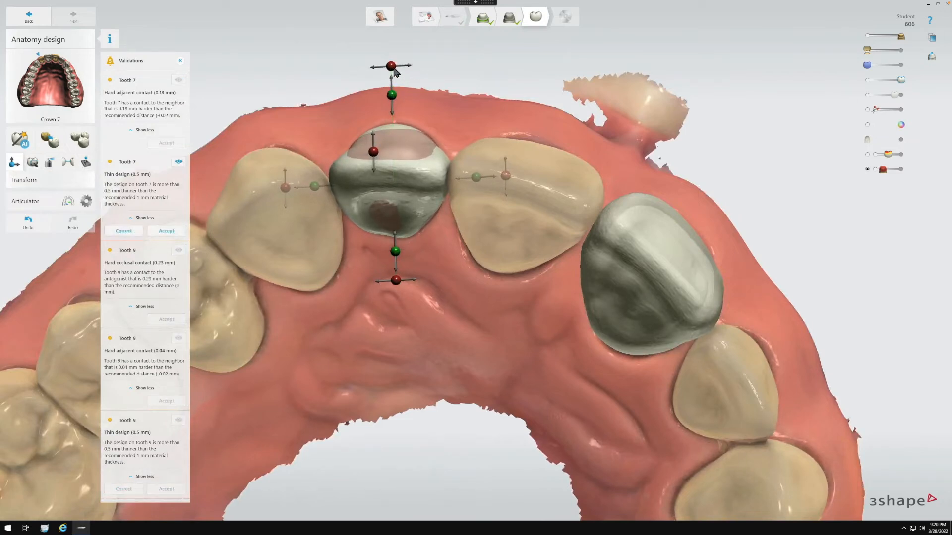
pyautogui.moveTo(394, 68); pyautogui.dragTo(395, 68)
pyautogui.moveTo(491, 250); pyautogui.dragTo(498, 243, button='right')
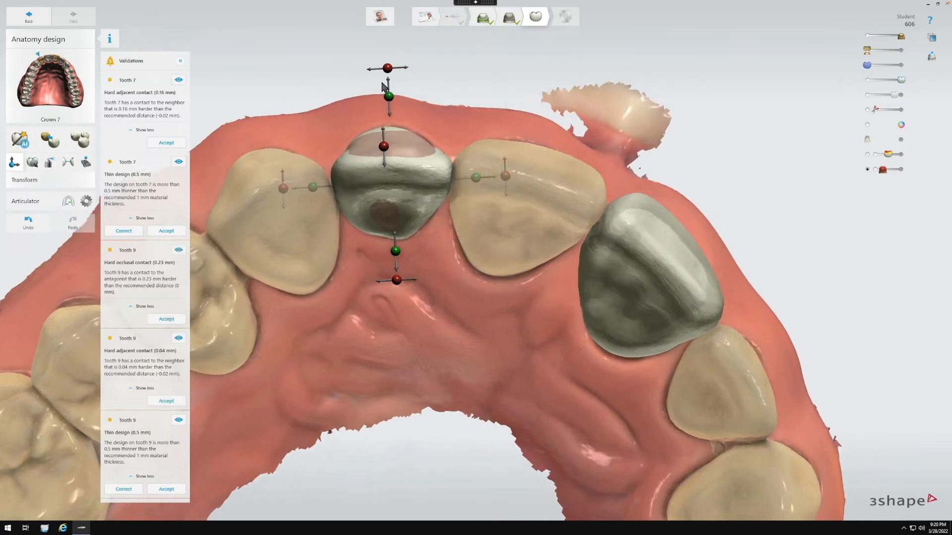
pyautogui.moveTo(387, 70); pyautogui.dragTo(376, 69)
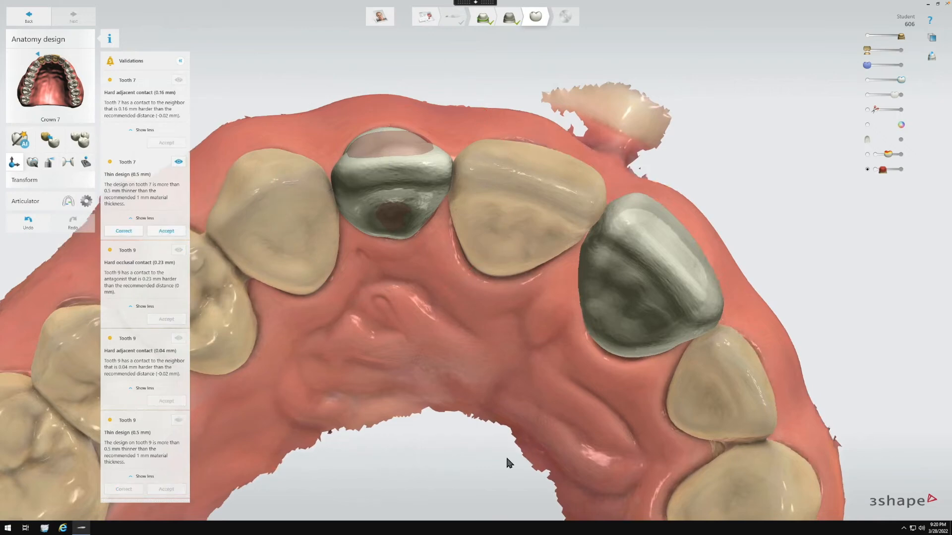
# Move the biting edge of crown 7 about 0.7 mm facially and check both crowns from the front.
pyautogui.moveTo(506, 454); pyautogui.dragTo(580, 64, button='right')
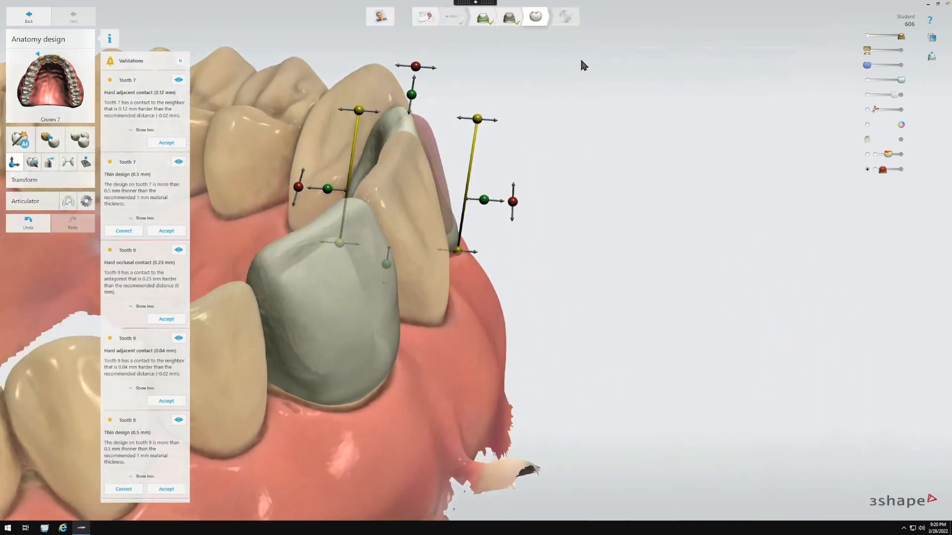
pyautogui.moveTo(477, 122); pyautogui.dragTo(488, 123)
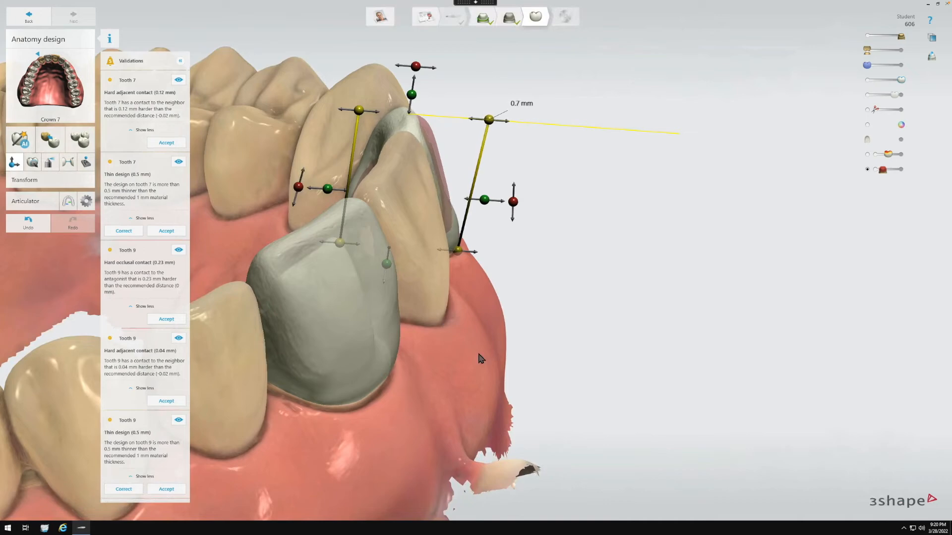
pyautogui.moveTo(478, 356); pyautogui.dragTo(433, 331, button='right')
pyautogui.moveTo(496, 382); pyautogui.dragTo(726, 296, button='right')
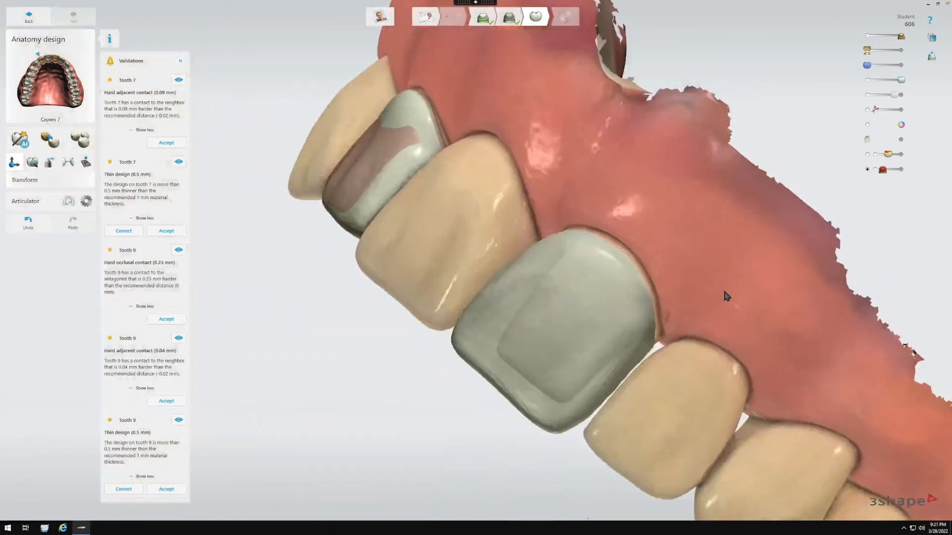
# From a straight front view, lengthen the biting edge of crown 7 slightly.
pyautogui.click(931, 39)
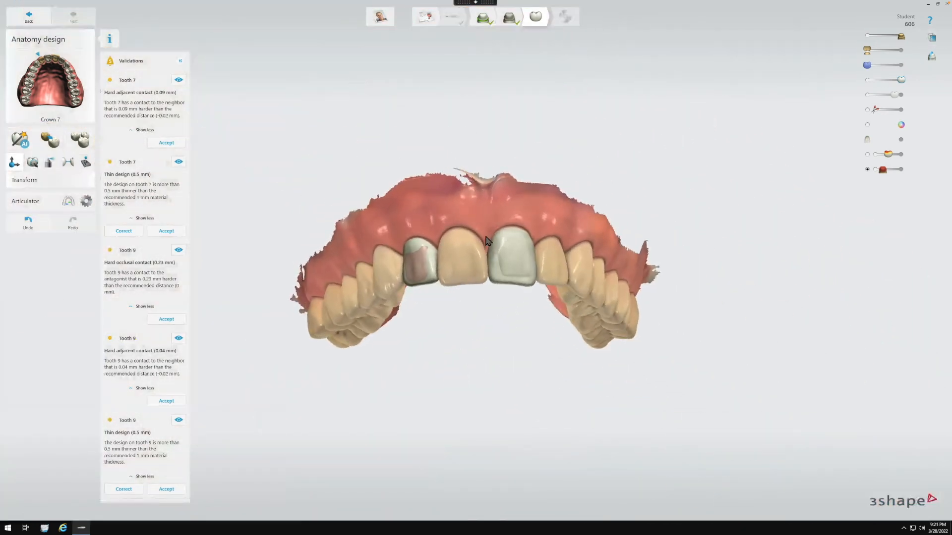
pyautogui.scroll(5, 476, 279)
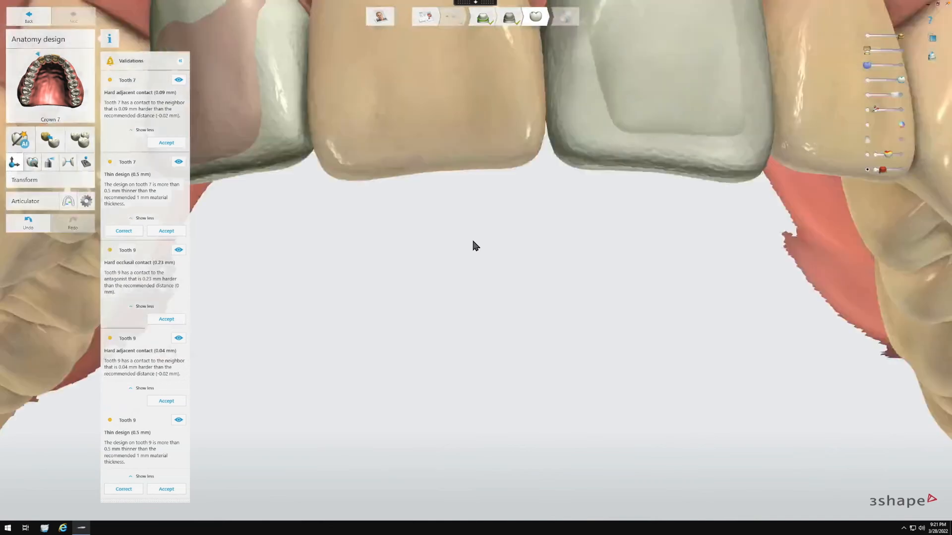
pyautogui.scroll(-2, 473, 241)
pyautogui.moveTo(482, 219); pyautogui.dragTo(478, 248, button='right')
pyautogui.moveTo(264, 160)
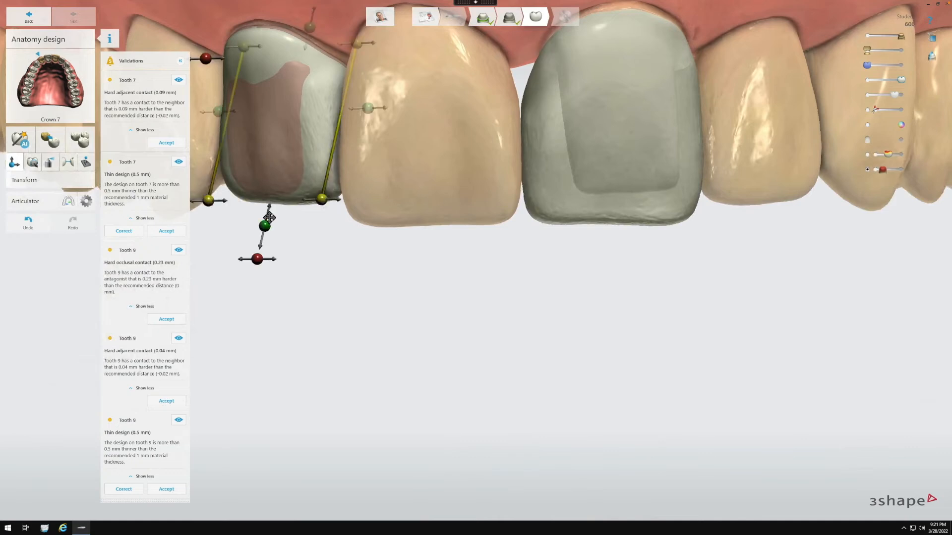
pyautogui.moveTo(268, 227); pyautogui.dragTo(266, 232)
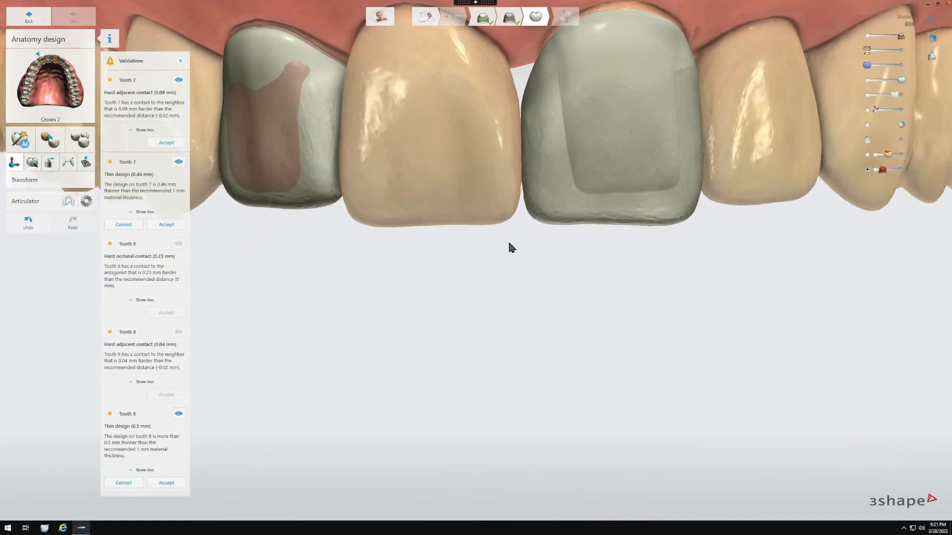
# Examine the outlines and gum edges of crowns 7 and 9 from the front, beside the natural teeth.
pyautogui.moveTo(469, 121); pyautogui.dragTo(415, 385, button='middle')
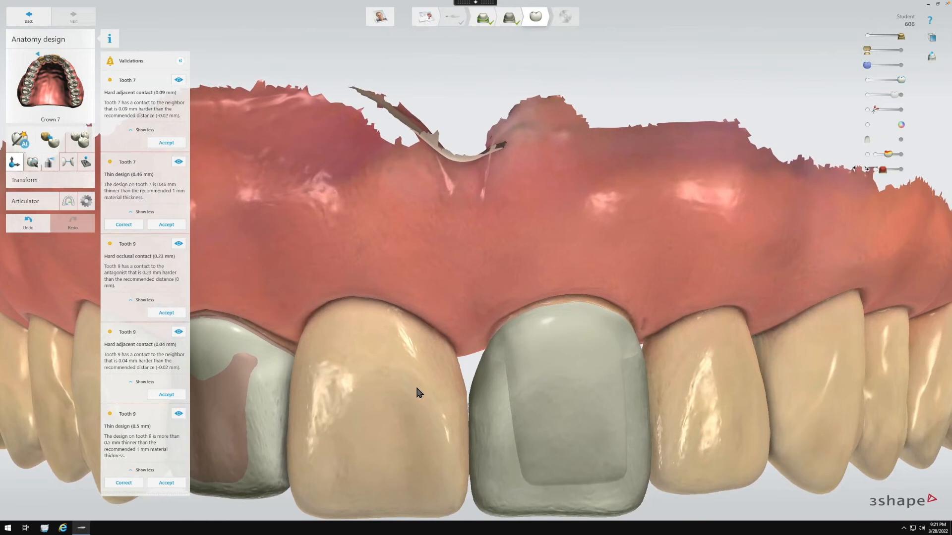
pyautogui.moveTo(445, 272); pyautogui.dragTo(445, 271, button='right')
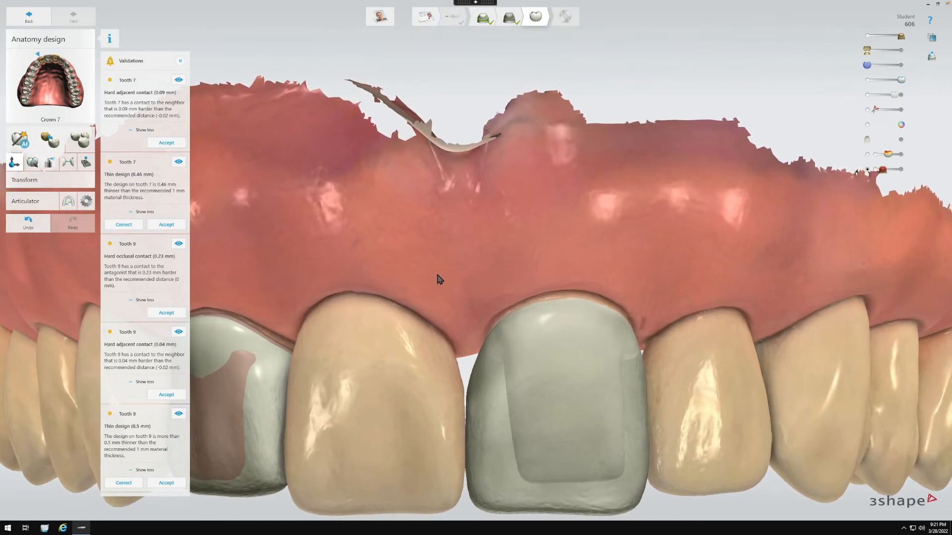
pyautogui.moveTo(384, 308); pyautogui.dragTo(386, 313, button='right')
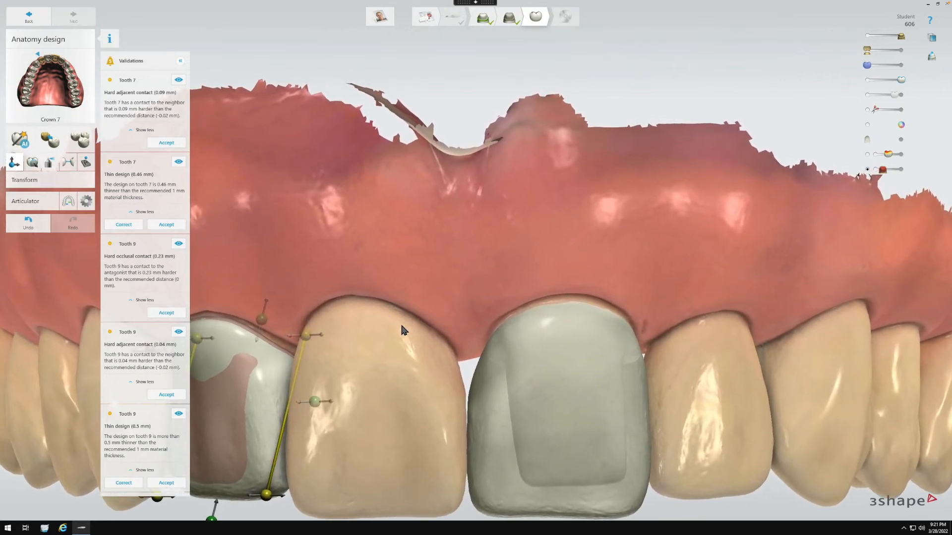
pyautogui.click(559, 427)
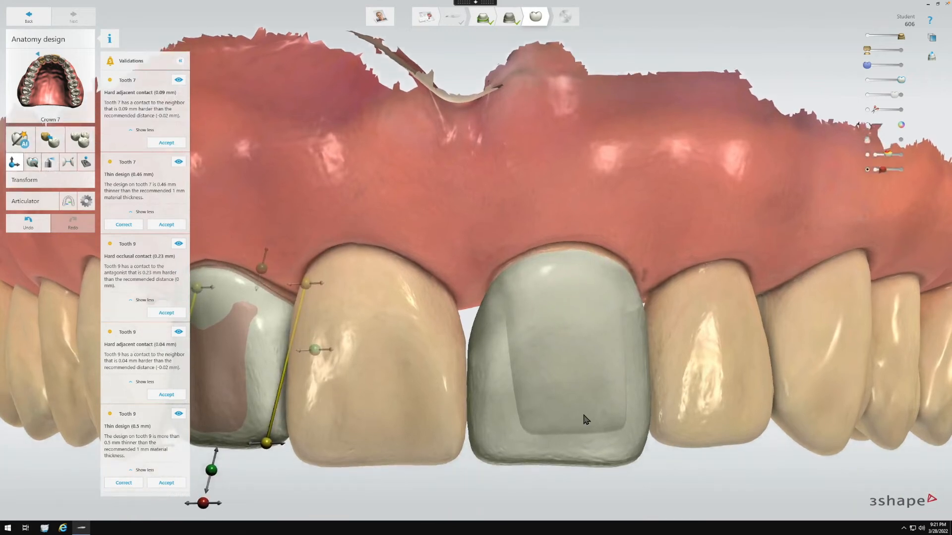
# Select crown 9, check its alignment from the biting edge, and nudge its distal side slightly toward the neighboring tooth.
pyautogui.click(584, 416)
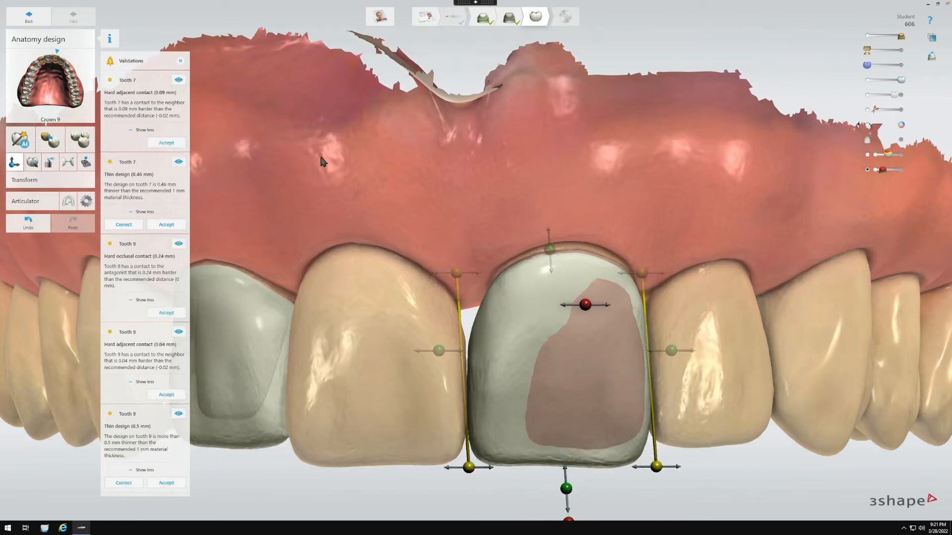
pyautogui.moveTo(406, 218); pyautogui.dragTo(466, 244, button='right')
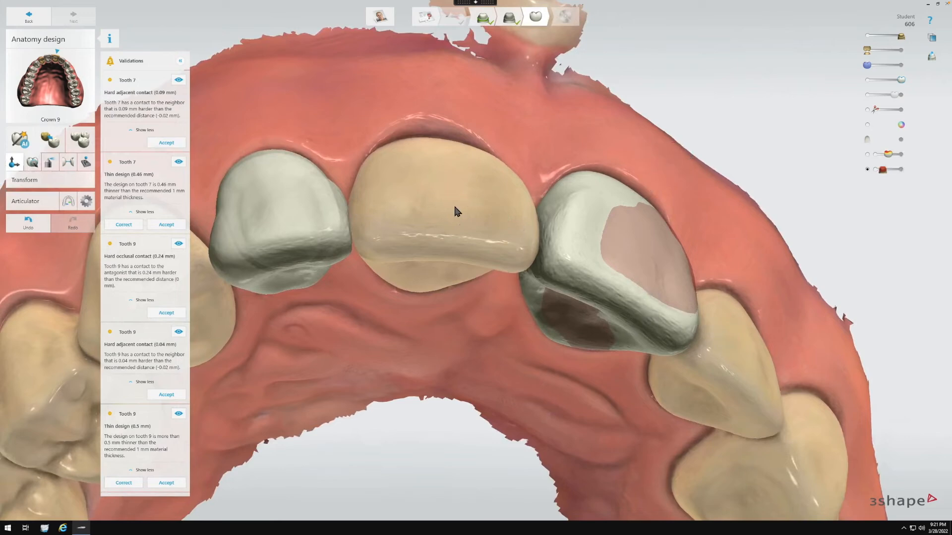
pyautogui.moveTo(453, 393); pyautogui.dragTo(399, 419, button='right')
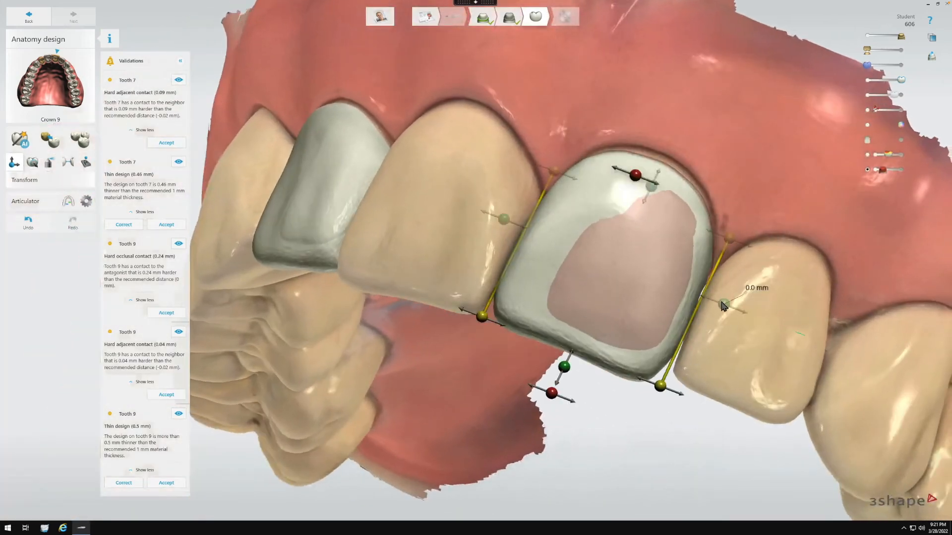
pyautogui.moveTo(722, 304); pyautogui.dragTo(724, 303)
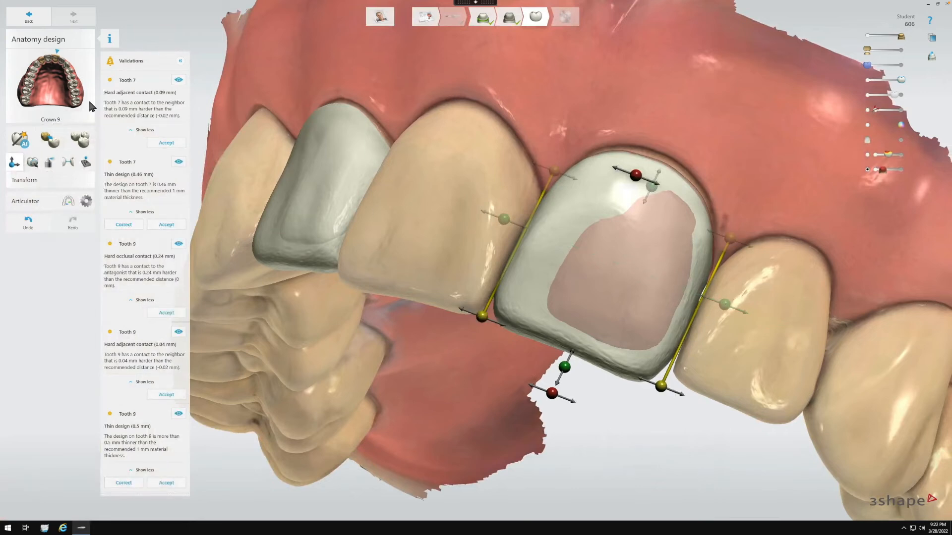
pyautogui.moveTo(692, 350)
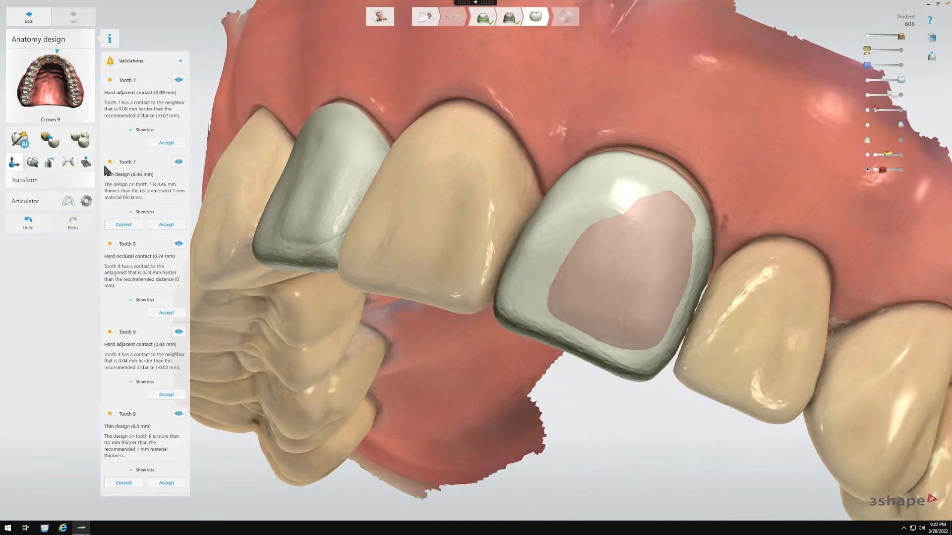
# Adapt the adjacent contacts of crown 9 to a contact value of -0.02 mm.
pyautogui.click(86, 163)
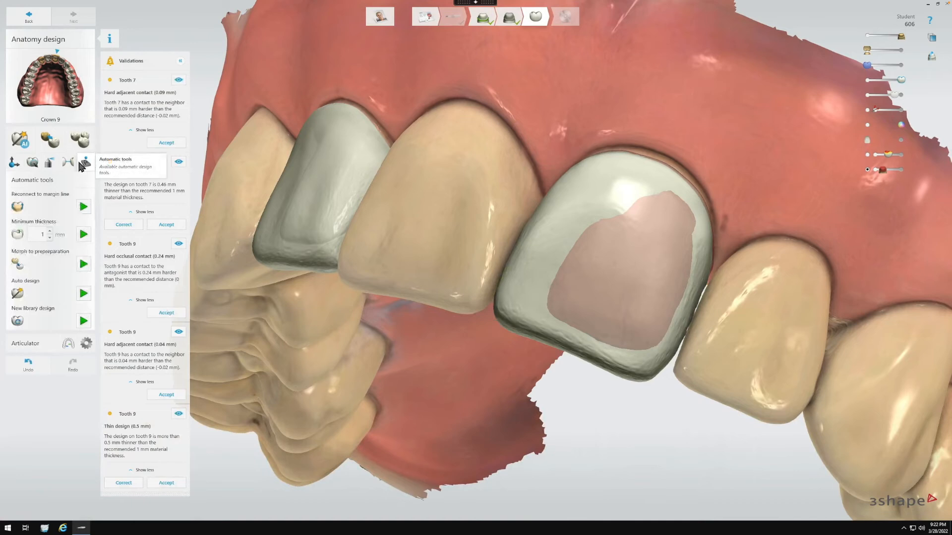
pyautogui.click(73, 162)
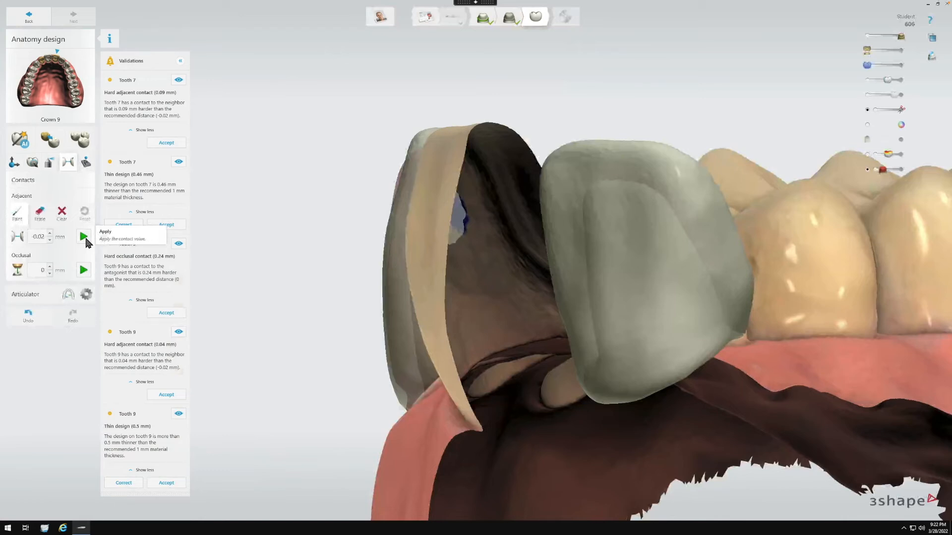
pyautogui.click(84, 238)
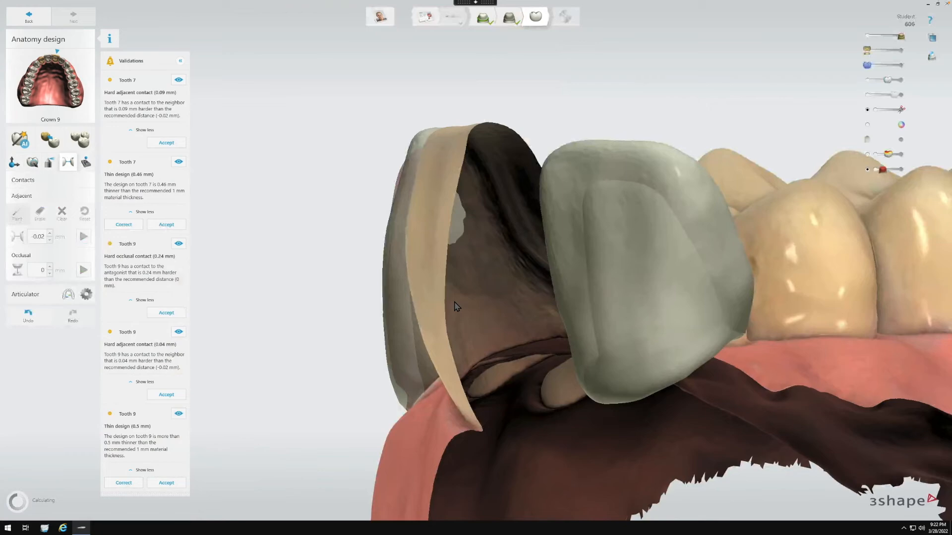
pyautogui.moveTo(299, 243); pyautogui.dragTo(446, 229, button='right')
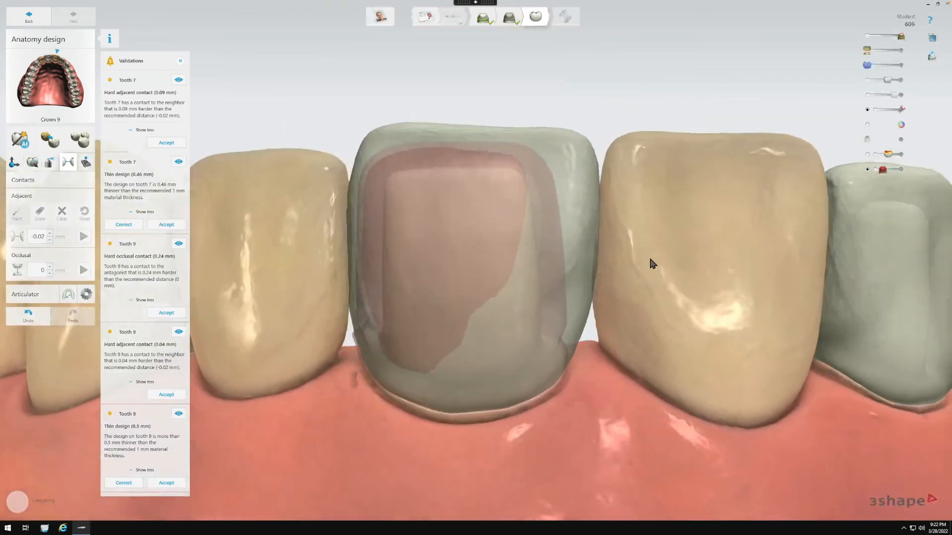
pyautogui.moveTo(704, 308); pyautogui.dragTo(785, 214, button='right')
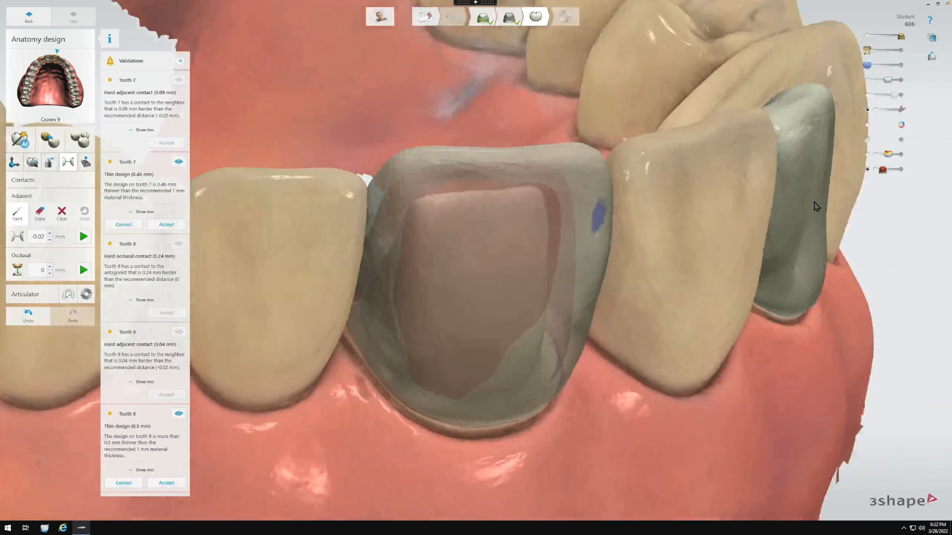
# Show the contact distance color map on crown 9, make the jaw scan translucent, and make the crown fully opaque.
pyautogui.click(868, 156)
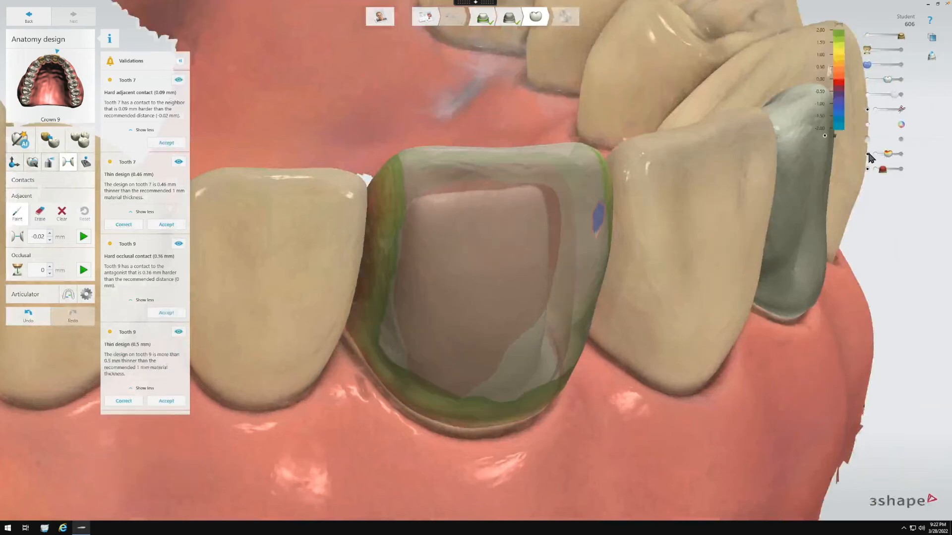
pyautogui.moveTo(619, 317); pyautogui.dragTo(610, 207, button='right')
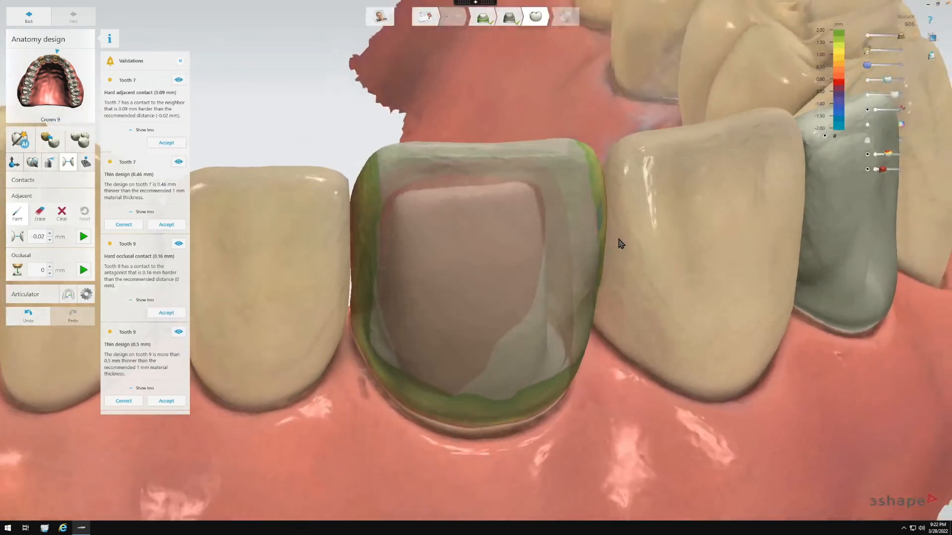
pyautogui.moveTo(620, 240); pyautogui.dragTo(619, 217, button='right')
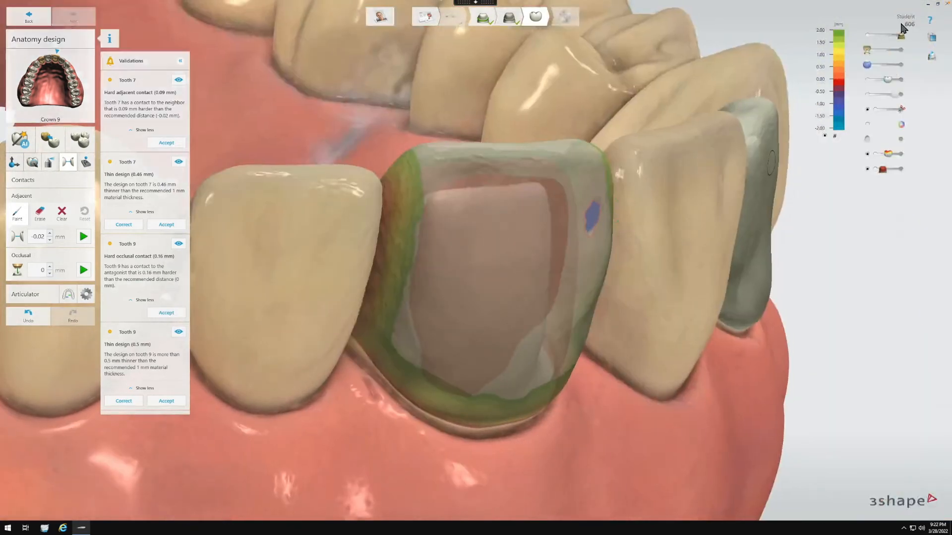
pyautogui.moveTo(894, 39); pyautogui.dragTo(888, 38)
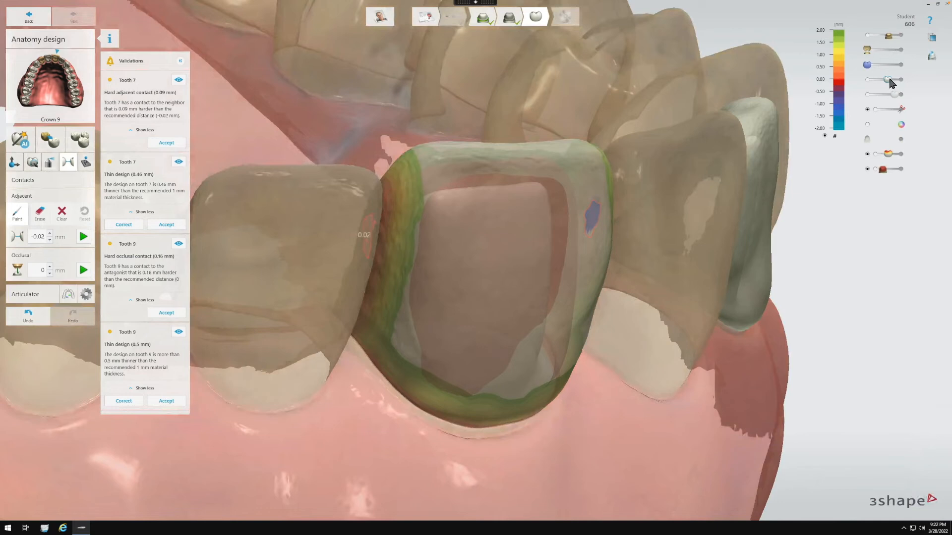
pyautogui.moveTo(893, 81); pyautogui.dragTo(910, 83)
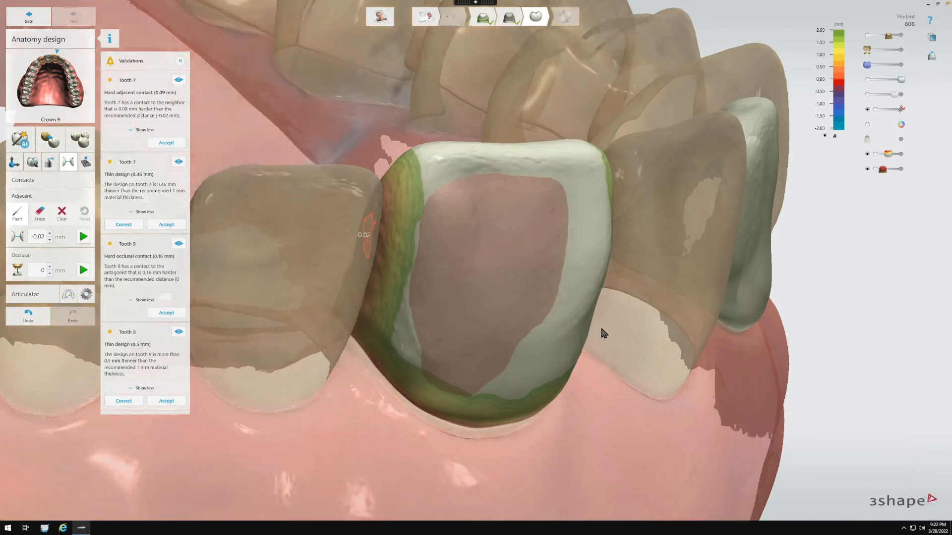
# Make crown 9 slightly translucent and examine its mesial and distal contact areas through the neighboring teeth.
pyautogui.moveTo(601, 329); pyautogui.dragTo(590, 326, button='right')
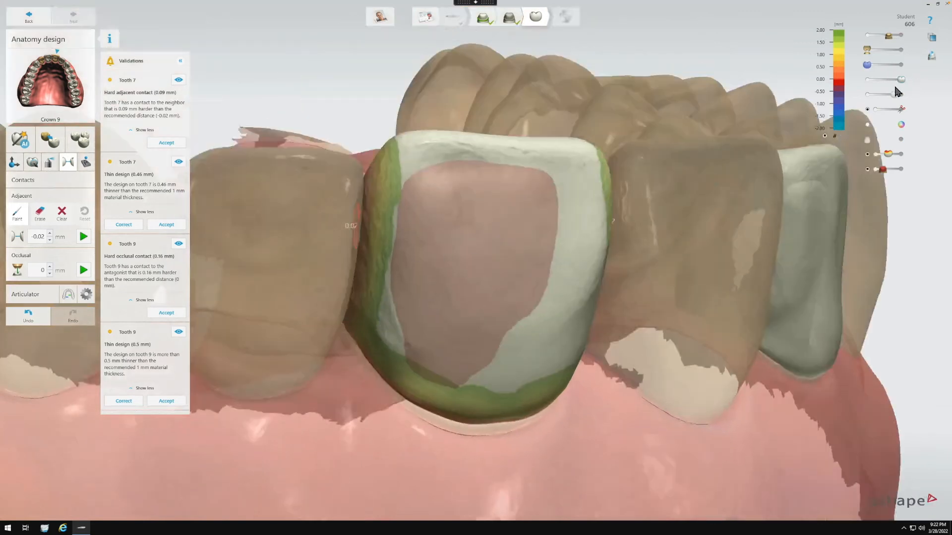
pyautogui.moveTo(896, 83); pyautogui.dragTo(892, 82)
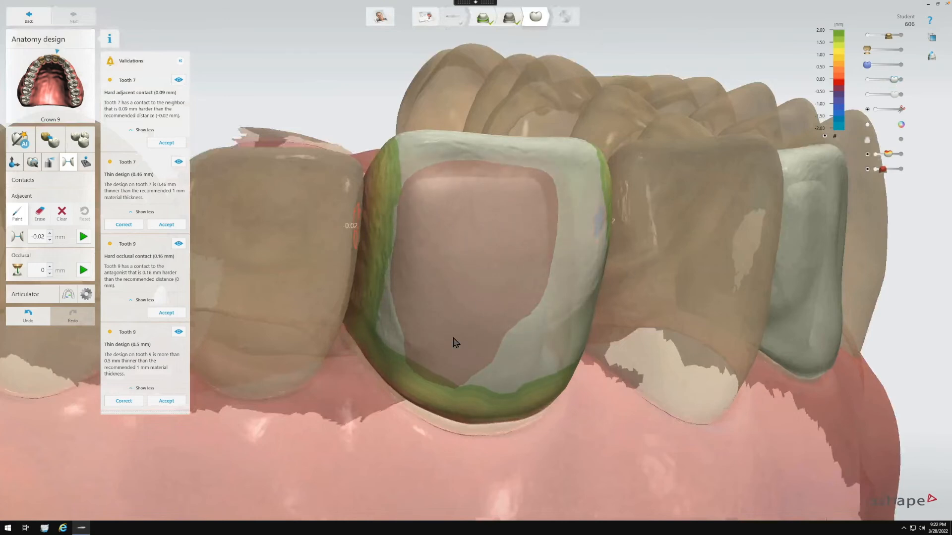
pyautogui.moveTo(452, 340); pyautogui.dragTo(346, 234, button='right')
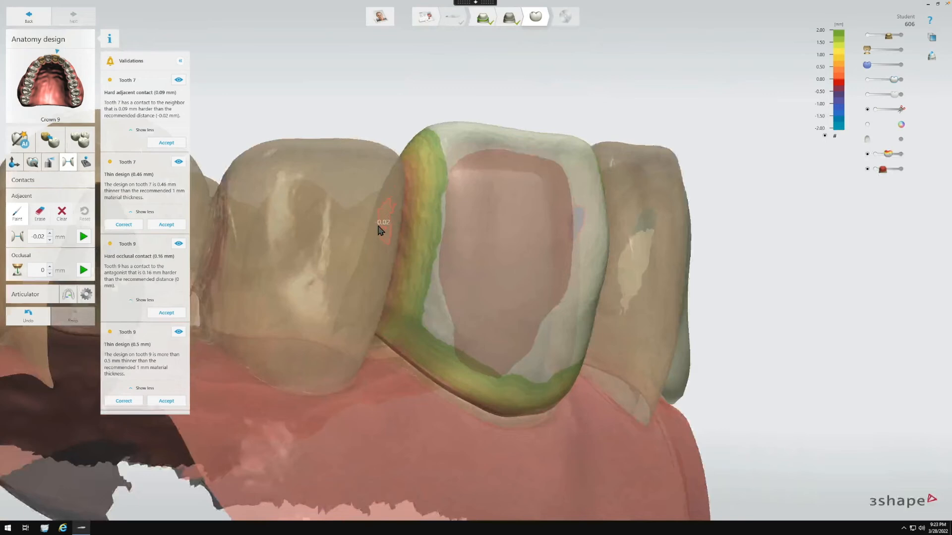
pyautogui.moveTo(769, 308); pyautogui.dragTo(601, 268, button='right')
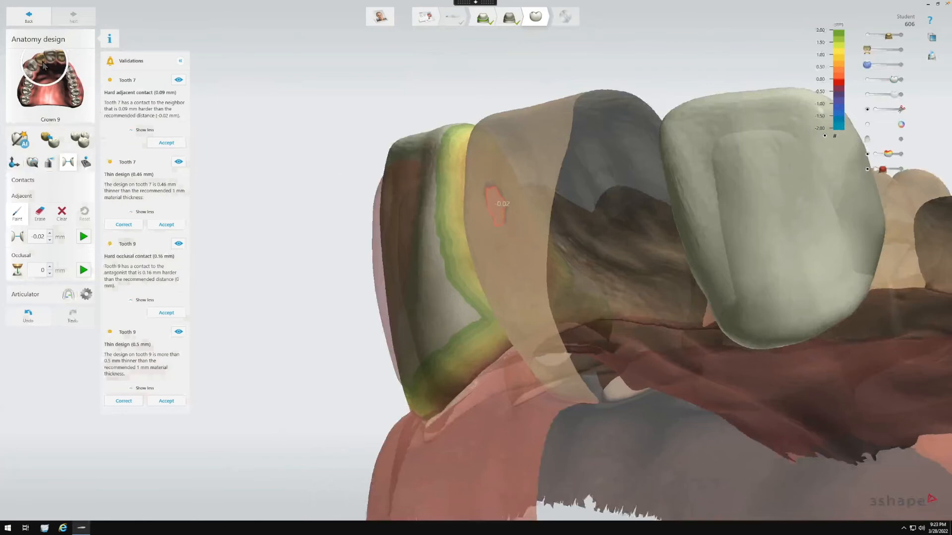
# Select crown 7, adapt its adjacent contacts to -0.02 mm, and check them from the front and the biting edge.
pyautogui.click(56, 73)
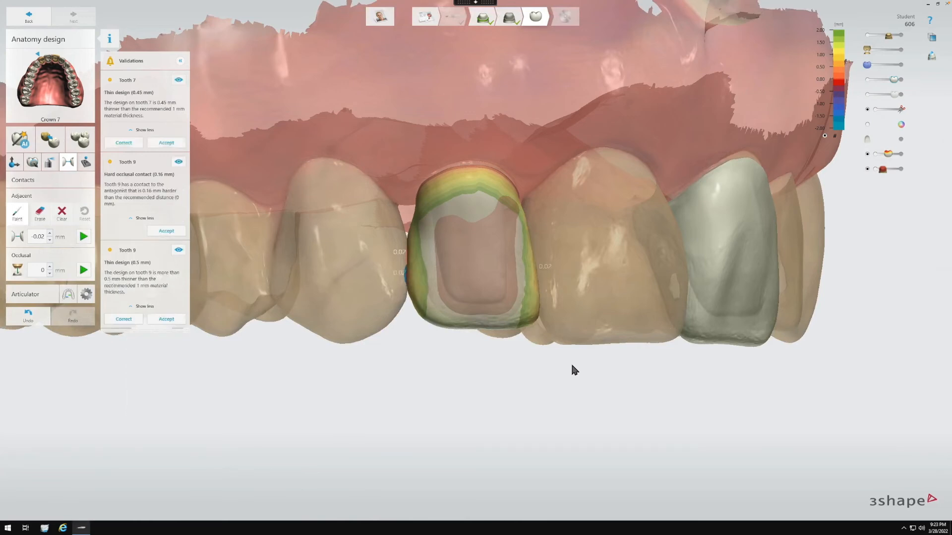
pyautogui.moveTo(571, 370); pyautogui.dragTo(557, 322, button='right')
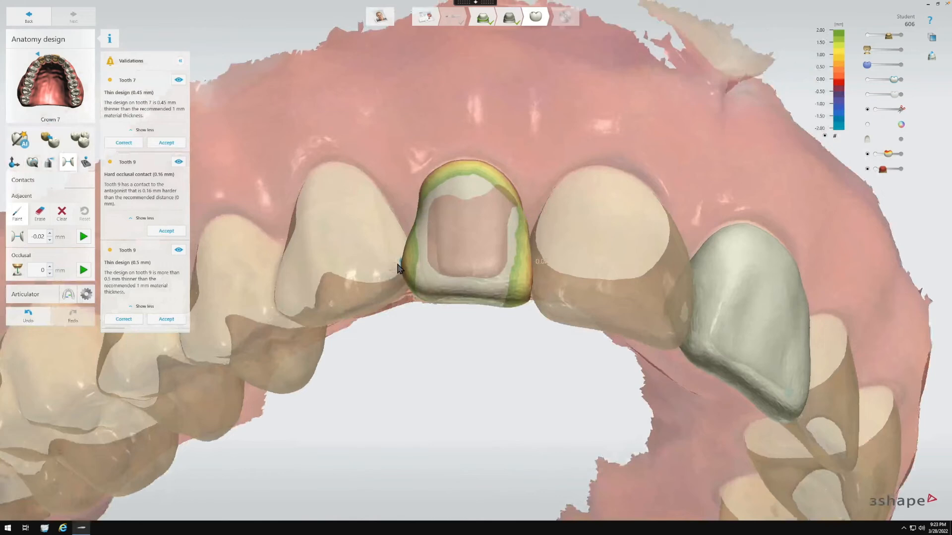
pyautogui.moveTo(658, 273); pyautogui.dragTo(651, 279, button='right')
pyautogui.moveTo(550, 271); pyautogui.dragTo(414, 270, button='right')
pyautogui.moveTo(441, 299); pyautogui.dragTo(463, 298, button='right')
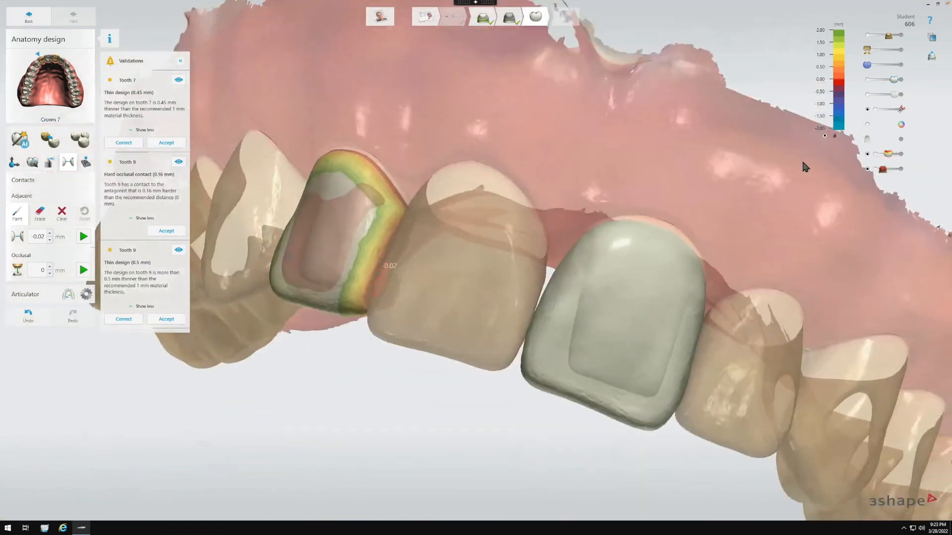
# Restore the jaw scan to full opacity and examine the contours of both crowns against the natural teeth from several angles.
pyautogui.moveTo(669, 176); pyautogui.dragTo(585, 165, button='middle')
pyautogui.click(867, 109)
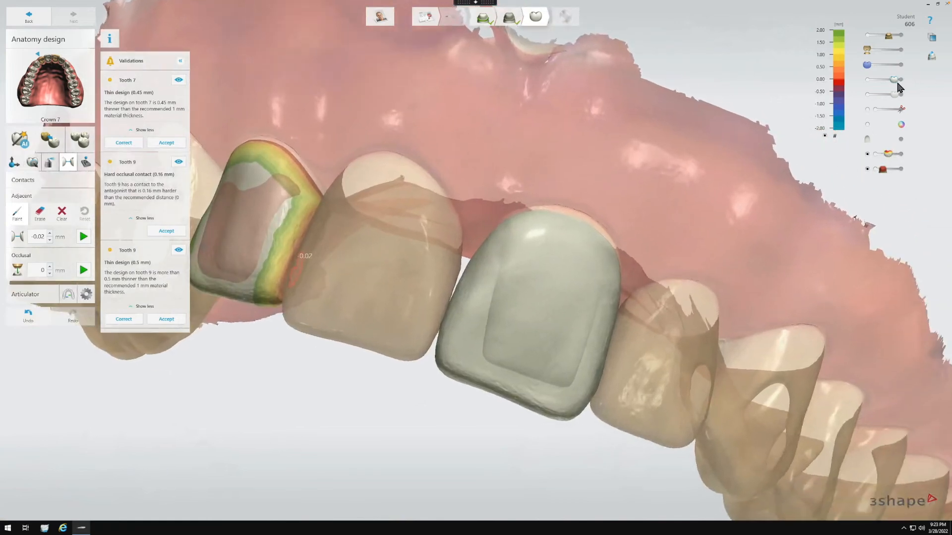
pyautogui.moveTo(895, 40); pyautogui.dragTo(905, 39)
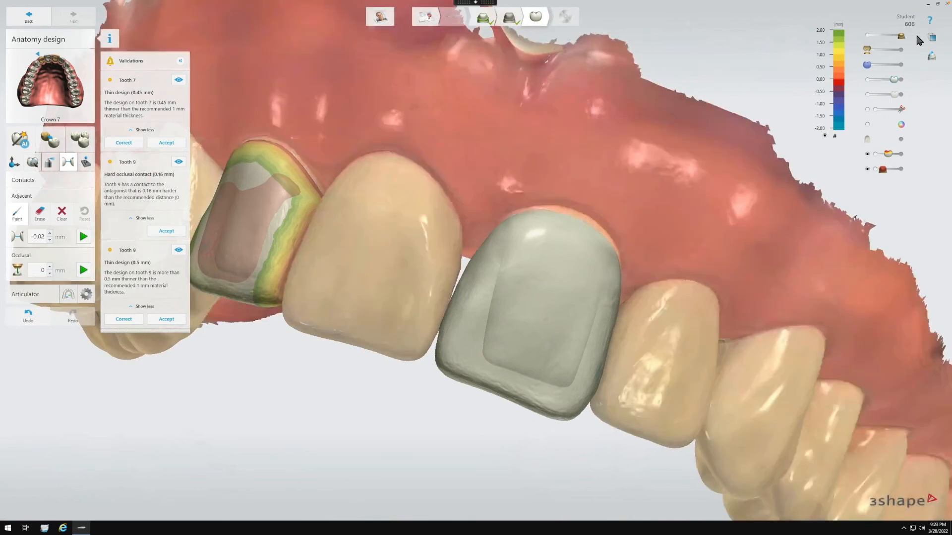
pyautogui.moveTo(514, 248); pyautogui.dragTo(466, 232, button='right')
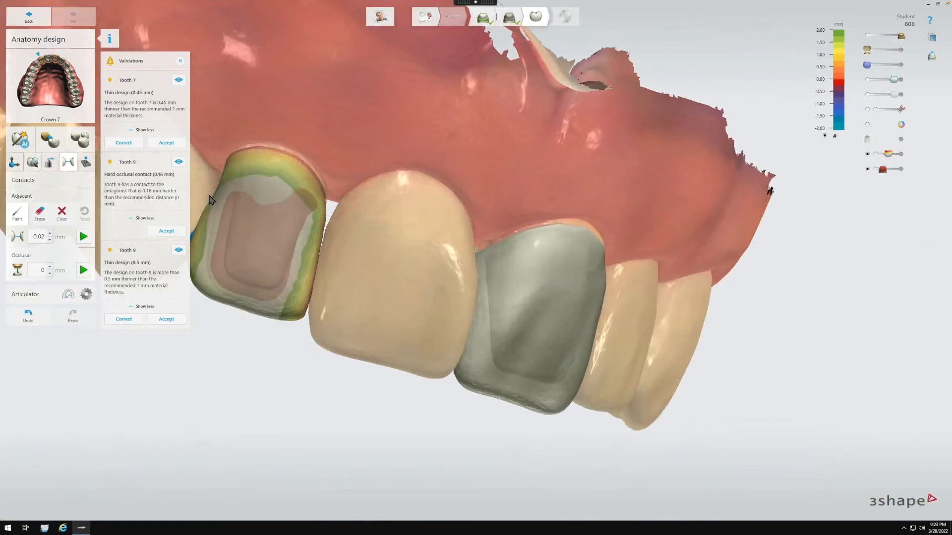
pyautogui.moveTo(460, 197); pyautogui.dragTo(353, 176, button='right')
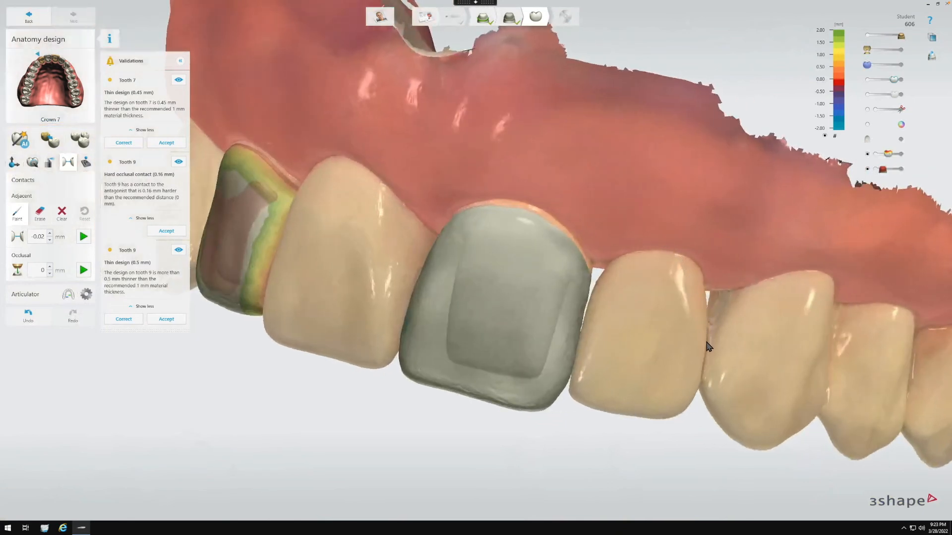
pyautogui.moveTo(432, 90); pyautogui.dragTo(575, 96, button='right')
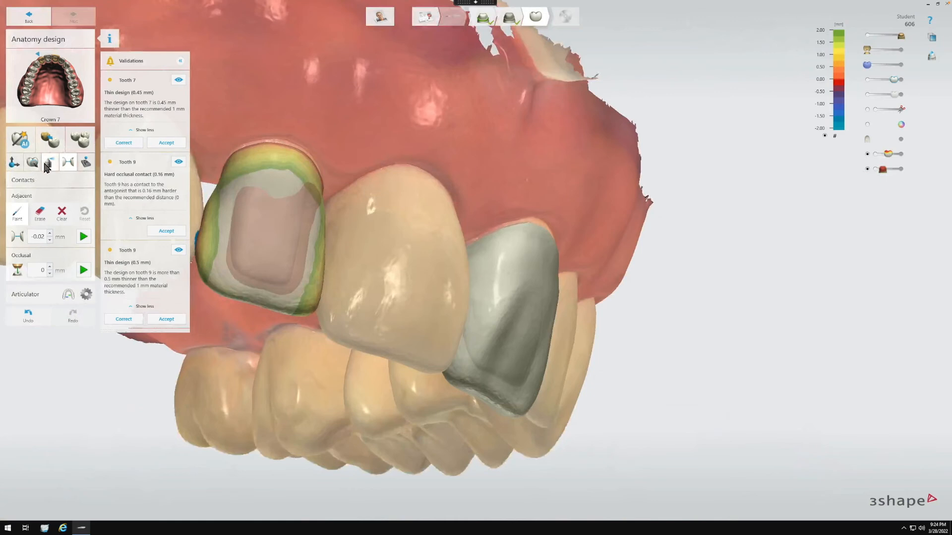
# Morph the distal contour of crown 7 near the gum outward with directional morphing, reducing the brush size to about 1.8 mm.
pyautogui.click(48, 164)
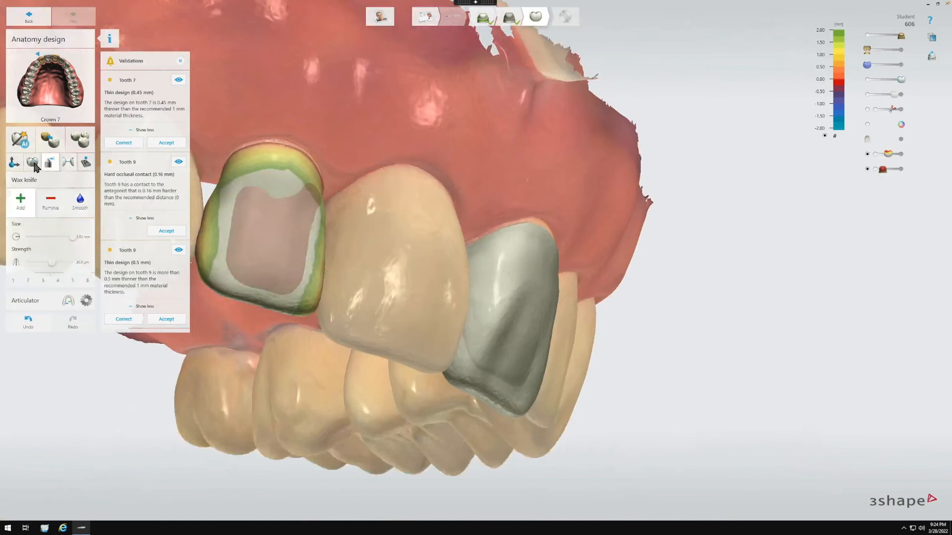
pyautogui.click(33, 163)
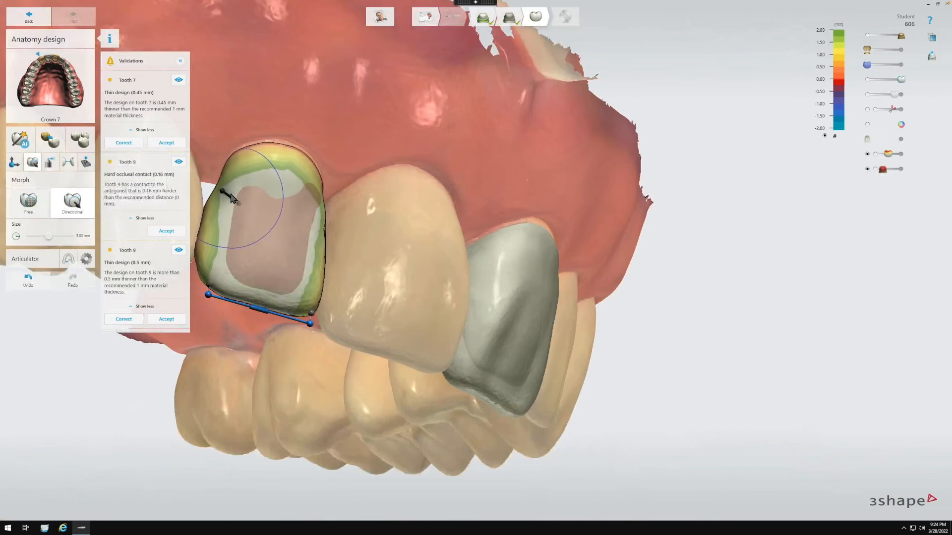
pyautogui.scroll(1, 232, 197)
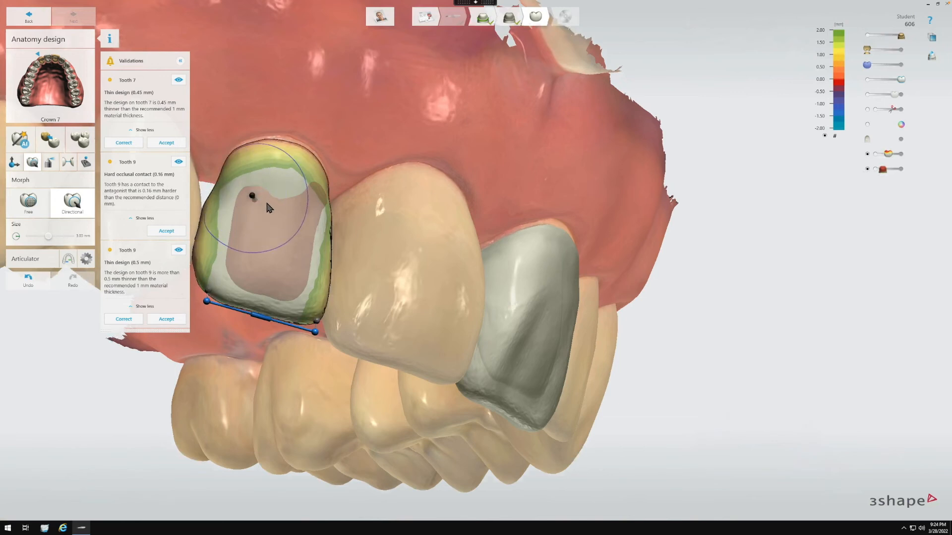
pyautogui.moveTo(245, 206); pyautogui.dragTo(229, 205)
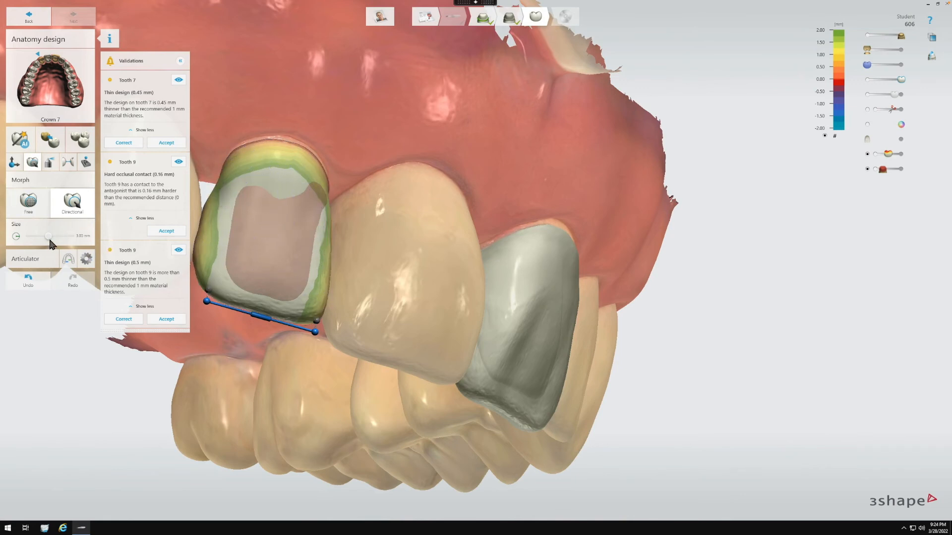
pyautogui.moveTo(47, 237); pyautogui.dragTo(38, 237)
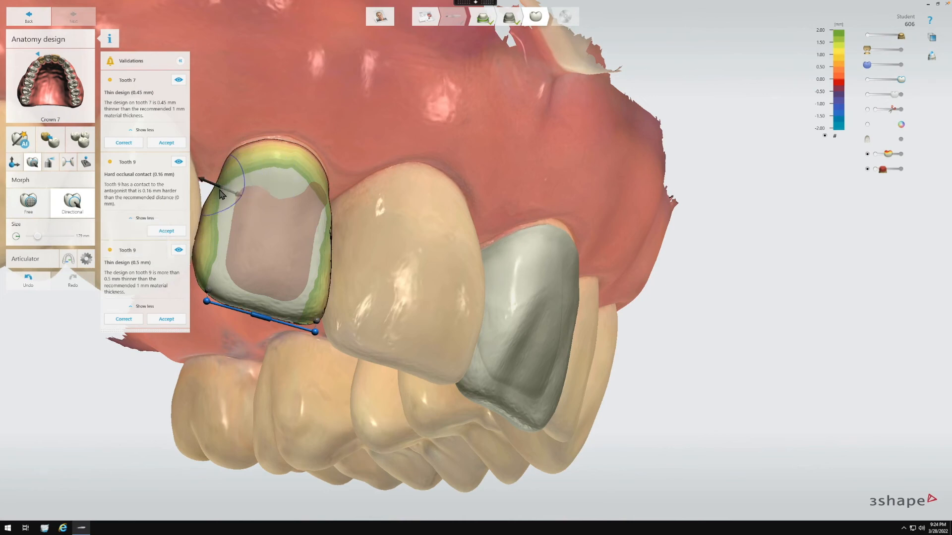
pyautogui.moveTo(219, 191); pyautogui.dragTo(216, 185)
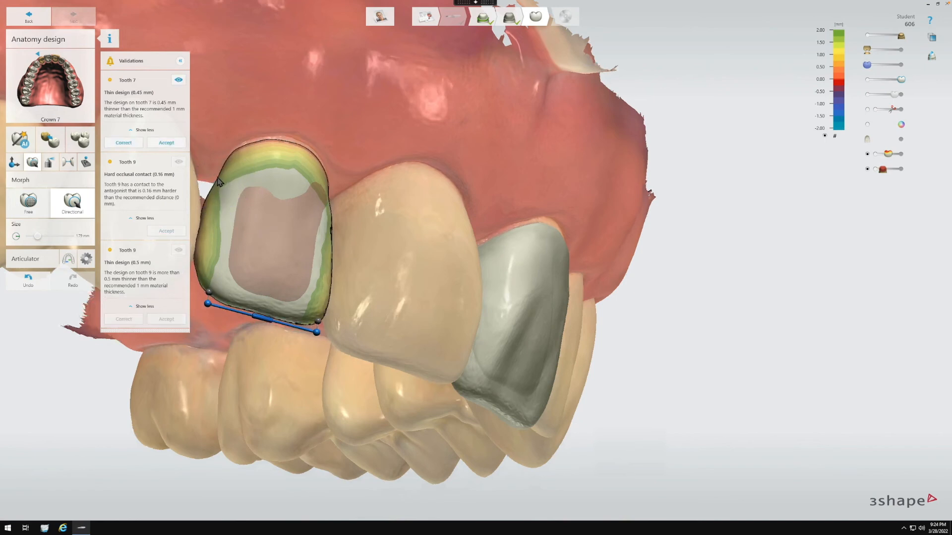
# Add wax to the distal contour of crown 7 near the gum with the wax knife, working from several angles.
pyautogui.click(49, 166)
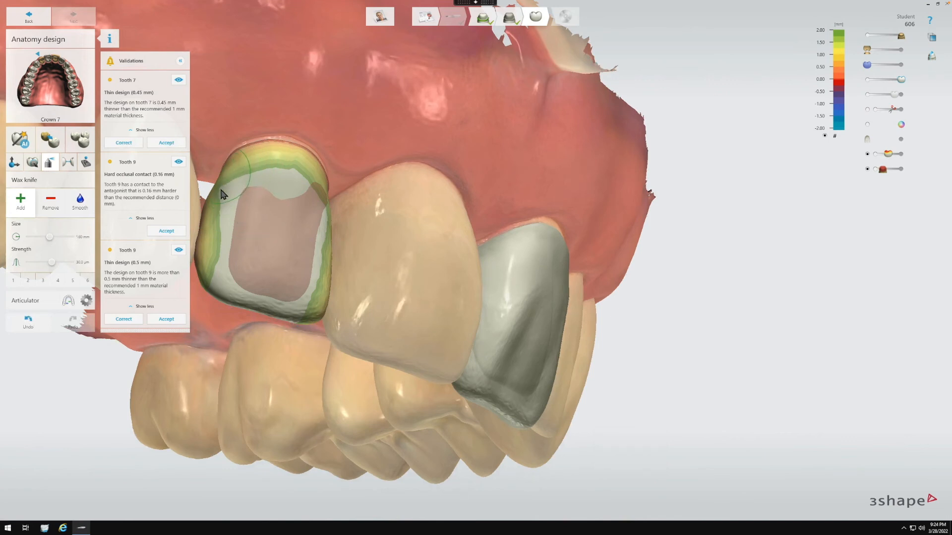
pyautogui.moveTo(221, 189); pyautogui.dragTo(208, 180)
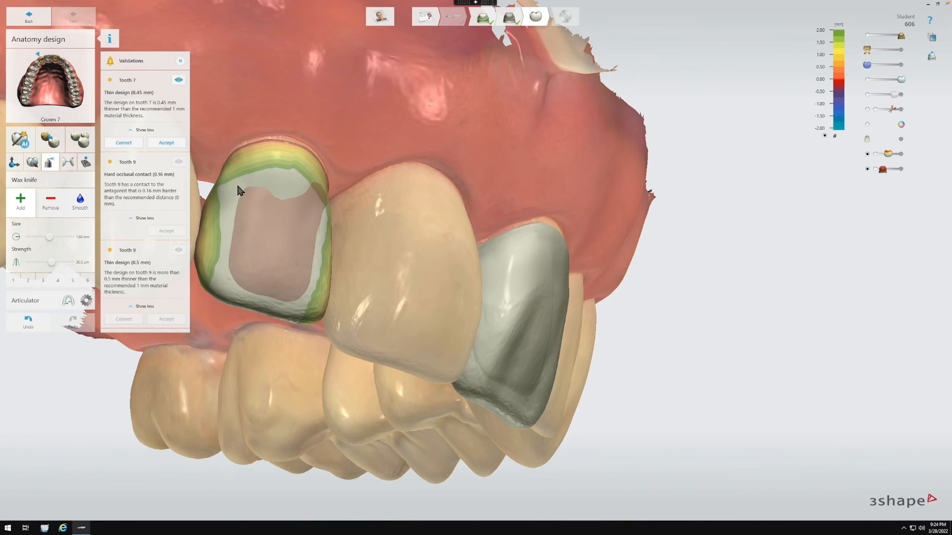
pyautogui.moveTo(240, 185); pyautogui.dragTo(215, 189, button='right')
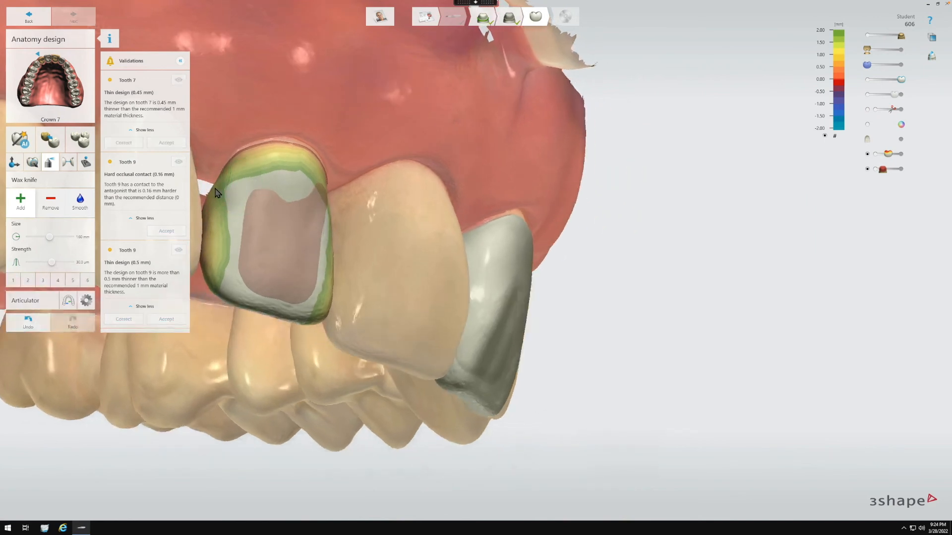
pyautogui.moveTo(219, 196); pyautogui.dragTo(221, 199)
pyautogui.moveTo(231, 191)
pyautogui.mouseDown(button='right')
pyautogui.moveTo(170, 188)
pyautogui.moveTo(181, 194)
pyautogui.mouseUp(button='right')
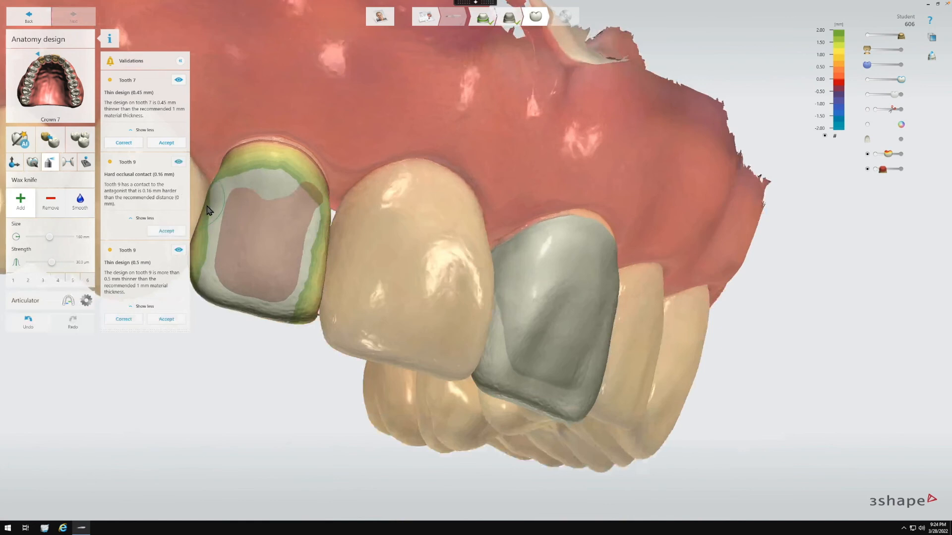
pyautogui.moveTo(208, 211); pyautogui.dragTo(217, 199)
# Smooth the added wax on the distal contour of crown 7 and check the crown from the front and biting edge.
pyautogui.click(89, 200)
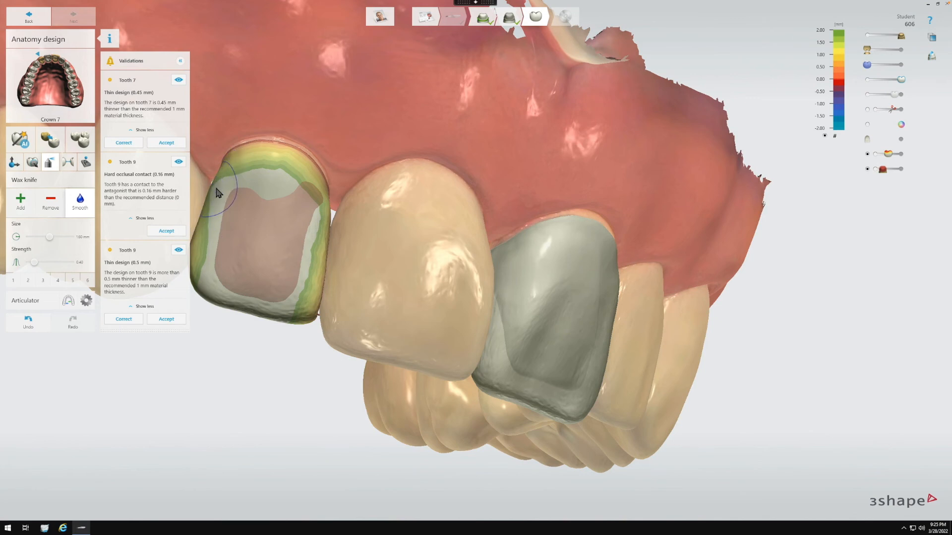
pyautogui.moveTo(219, 179); pyautogui.dragTo(219, 195)
pyautogui.moveTo(262, 193); pyautogui.dragTo(531, 322, button='right')
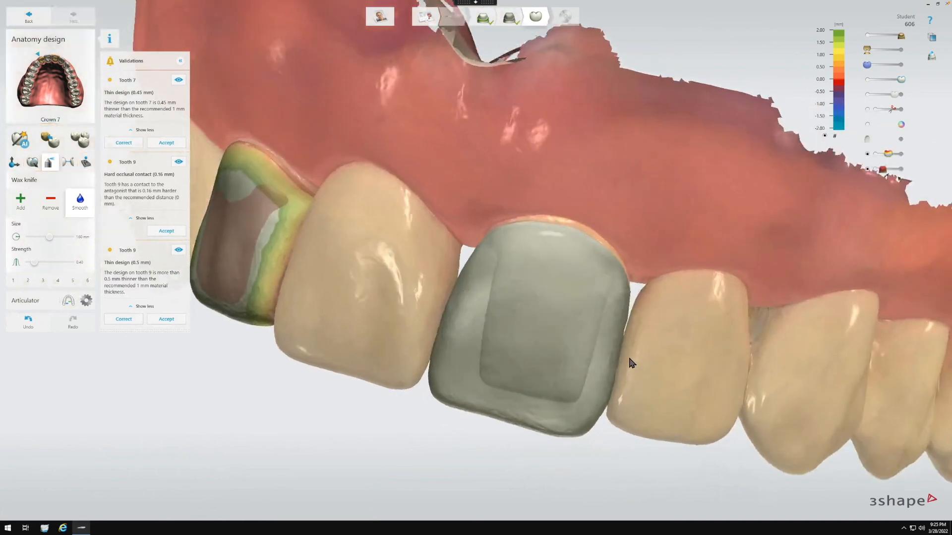
pyautogui.moveTo(631, 361); pyautogui.dragTo(779, 231, button='right')
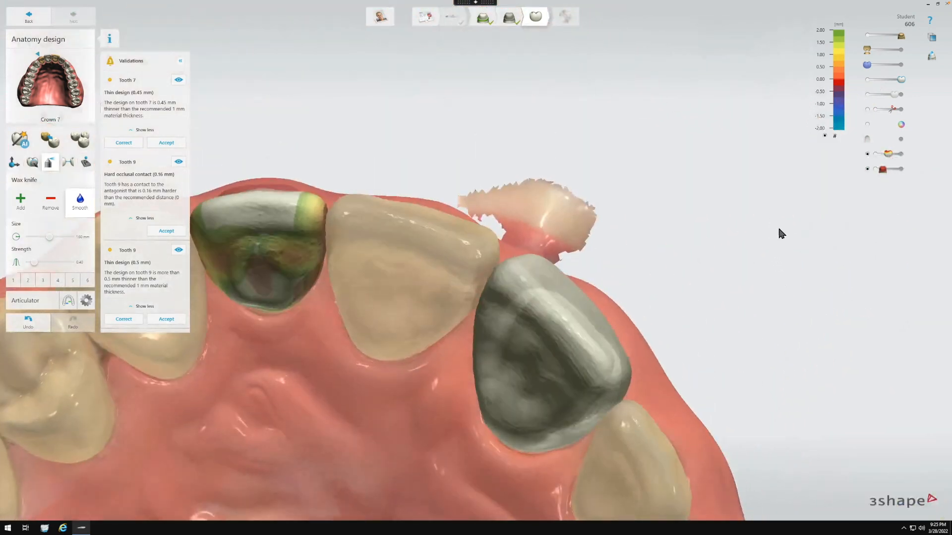
pyautogui.moveTo(382, 345); pyautogui.dragTo(357, 319, button='right')
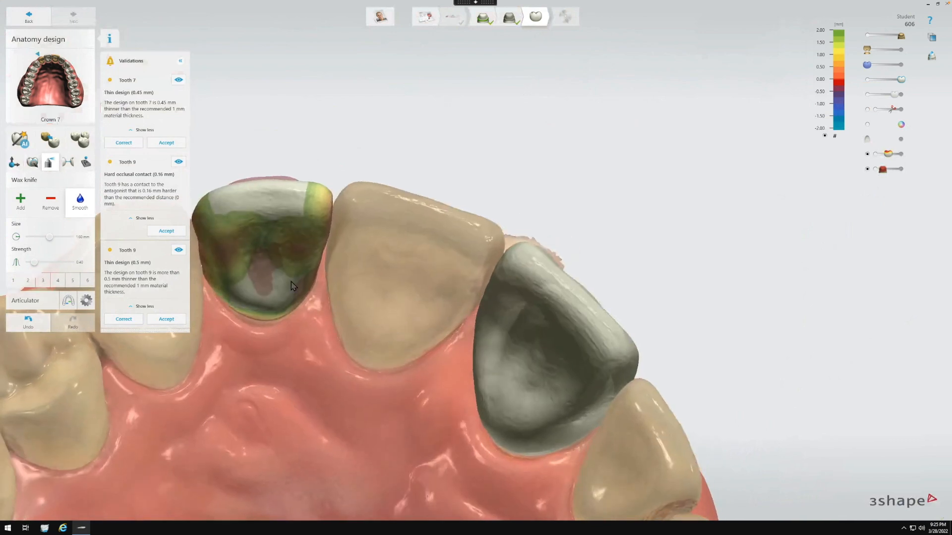
pyautogui.click(180, 61)
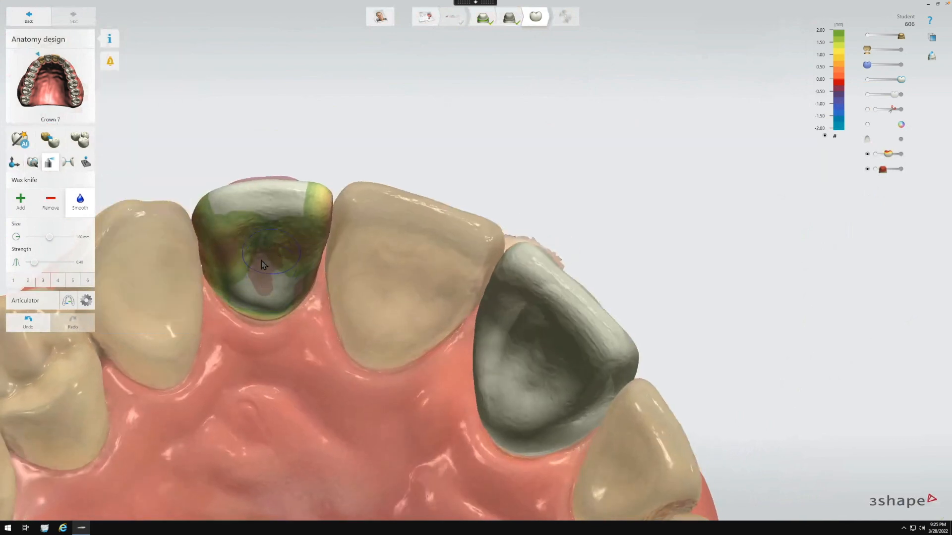
pyautogui.moveTo(358, 186); pyautogui.dragTo(355, 248, button='right')
# Try the automatic correction of the thin design on tooth 7, inspect the thickened crown, and undo the correction.
pyautogui.click(110, 65)
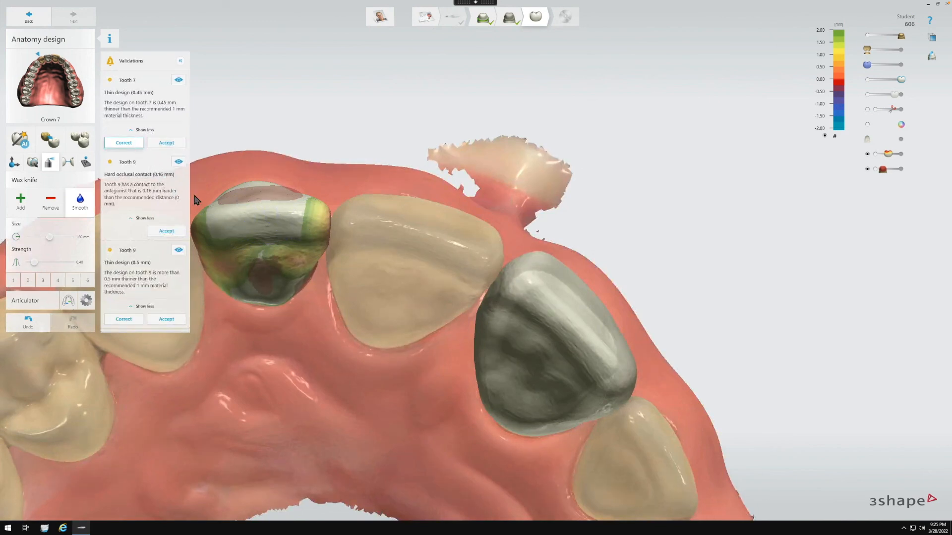
pyautogui.click(231, 232)
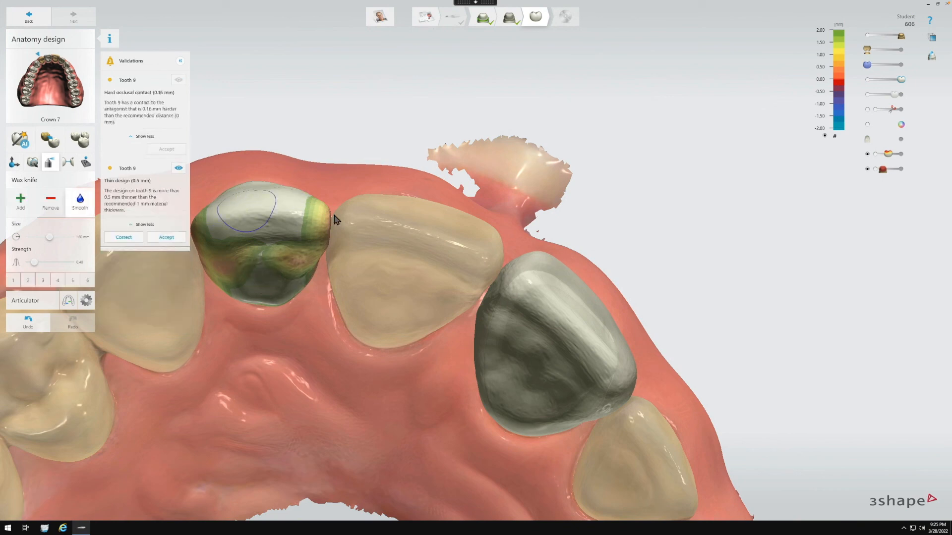
pyautogui.moveTo(406, 263)
pyautogui.mouseDown(button='right')
pyautogui.moveTo(342, 257)
pyautogui.moveTo(367, 240)
pyautogui.moveTo(398, 267)
pyautogui.moveTo(402, 288)
pyautogui.moveTo(366, 221)
pyautogui.moveTo(399, 210)
pyautogui.mouseUp(button='right')
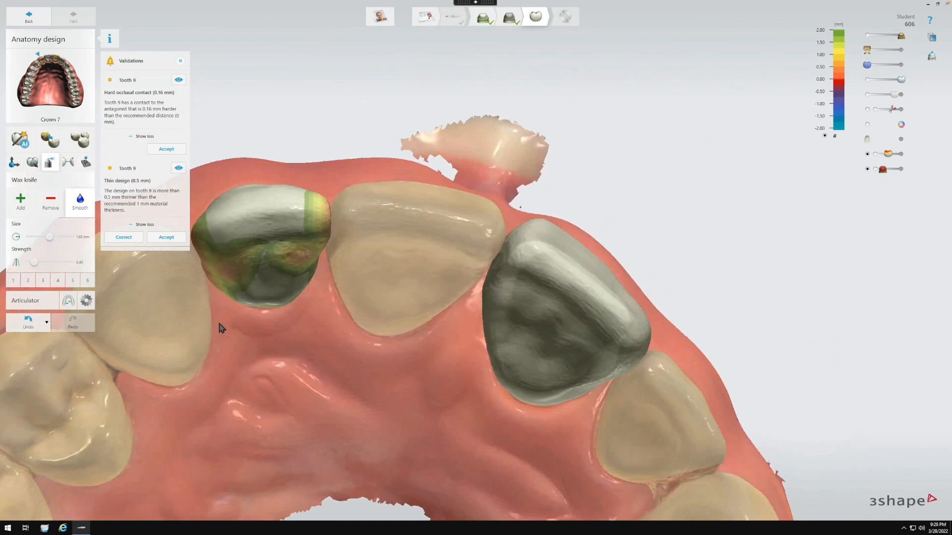
pyautogui.hotkey('ctrl', 'z')
# Examine the thin area and contours of crown 7 from the biting edge and front, and compare both crowns across the whole arch.
pyautogui.moveTo(420, 251)
pyautogui.mouseDown(button='right')
pyautogui.moveTo(372, 248)
pyautogui.moveTo(269, 197)
pyautogui.mouseUp(button='right')
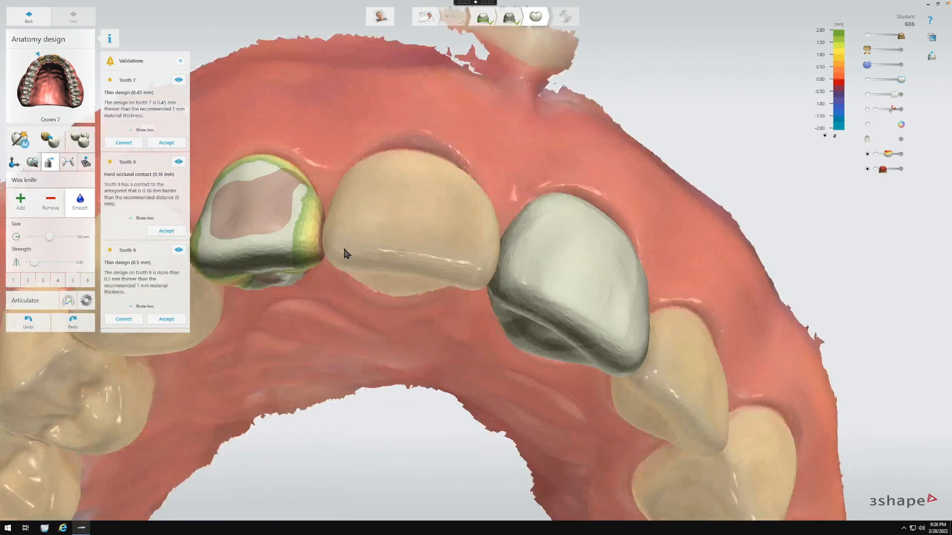
pyautogui.moveTo(343, 246); pyautogui.dragTo(342, 233, button='right')
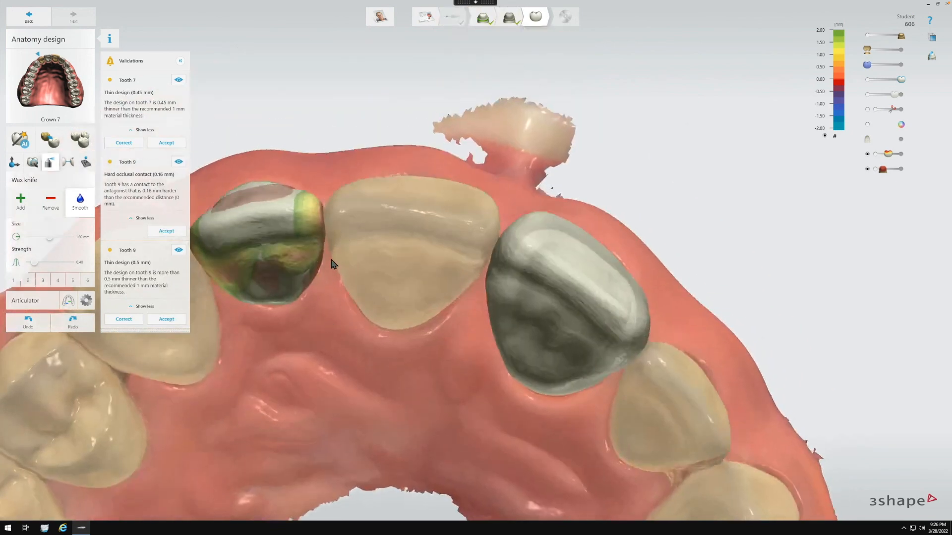
pyautogui.moveTo(334, 283); pyautogui.dragTo(364, 285, button='right')
pyautogui.moveTo(559, 246); pyautogui.dragTo(708, 385, button='right')
pyautogui.moveTo(169, 439); pyautogui.dragTo(863, 101, button='right')
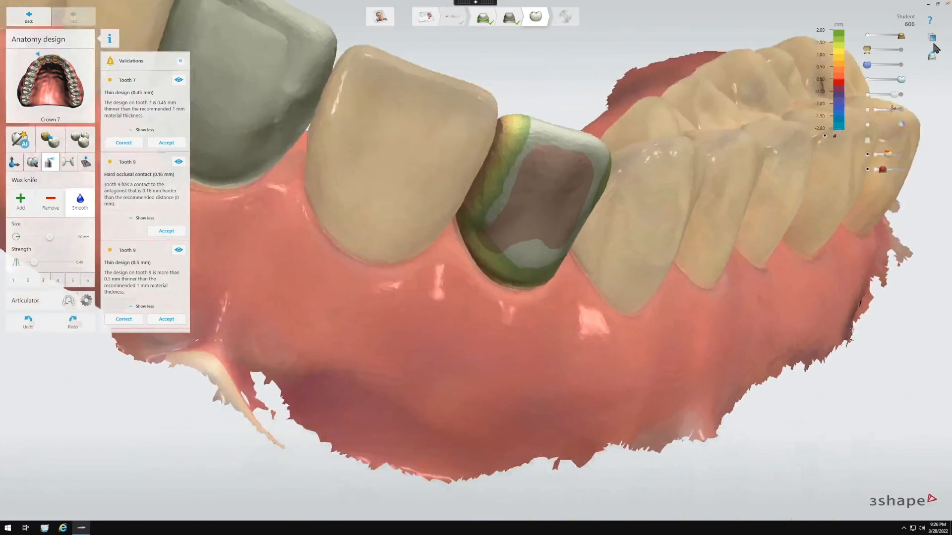
pyautogui.click(930, 38)
pyautogui.moveTo(475, 206); pyautogui.dragTo(466, 347, button='right')
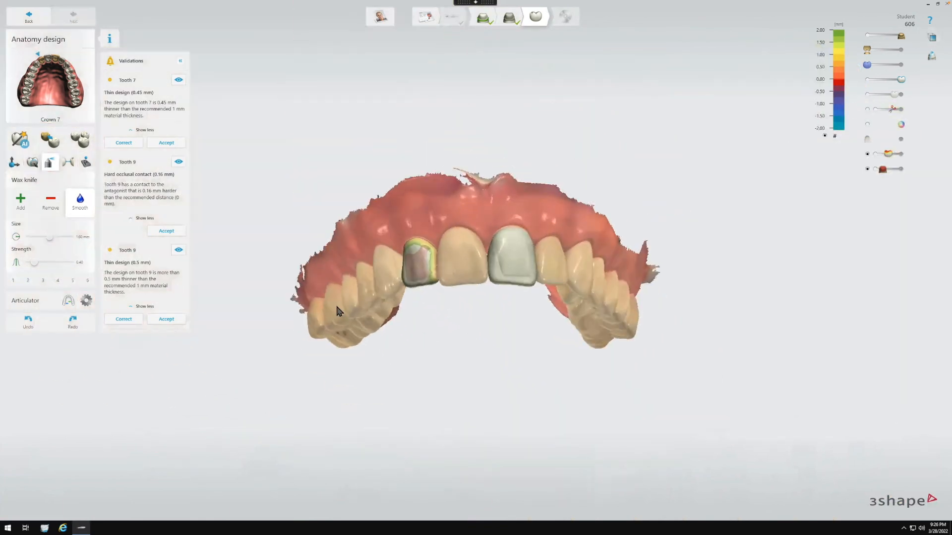